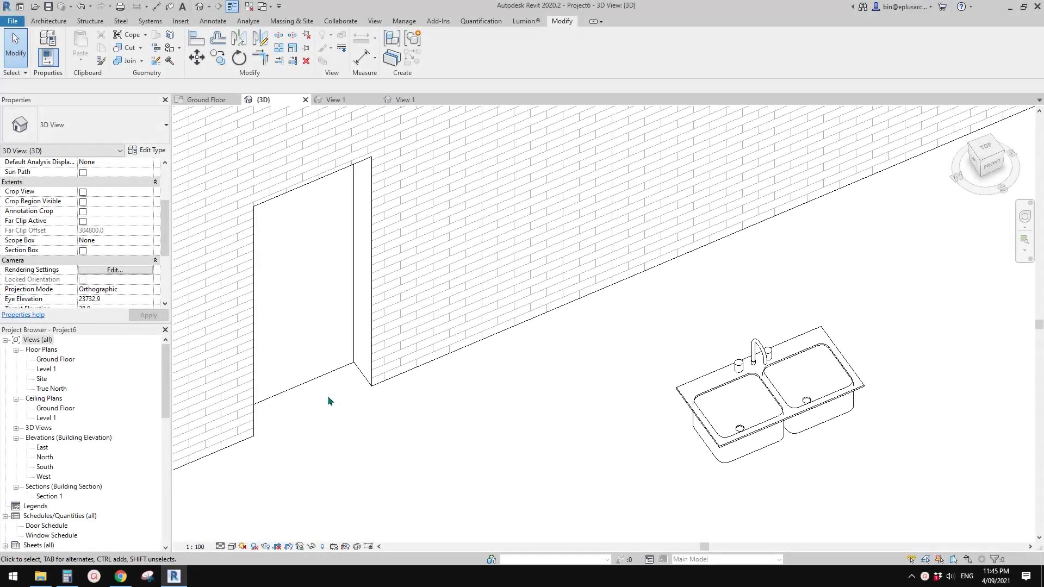
- Close the project's inactive views and the two open families, discarding the changes to M_Single-Flush.rfa and the other family
middle_click_drag(381, 396, 395, 395)
middle_click_drag(361, 356, 355, 362)
left_click(249, 6)
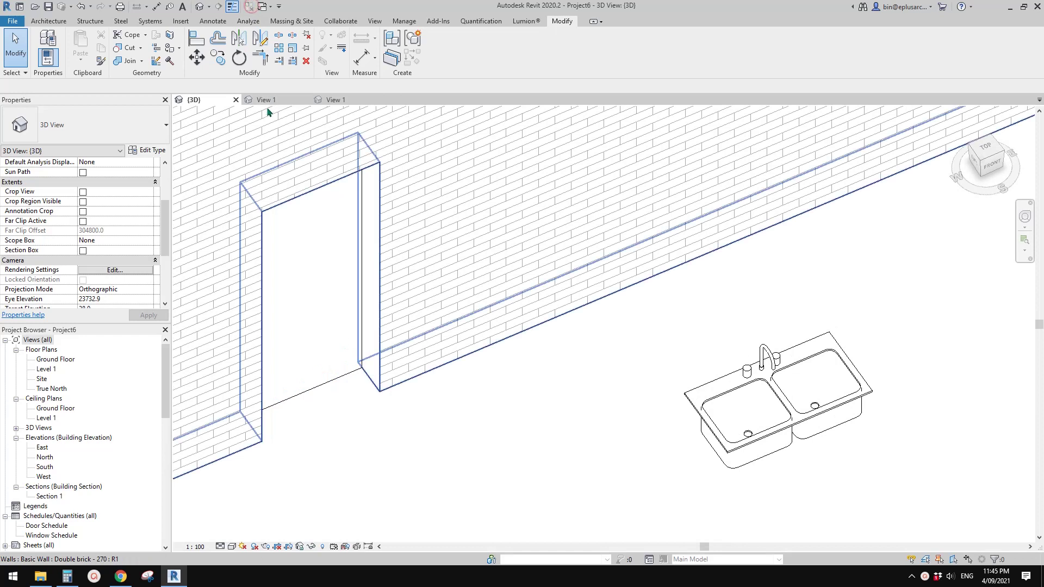
left_click(304, 100)
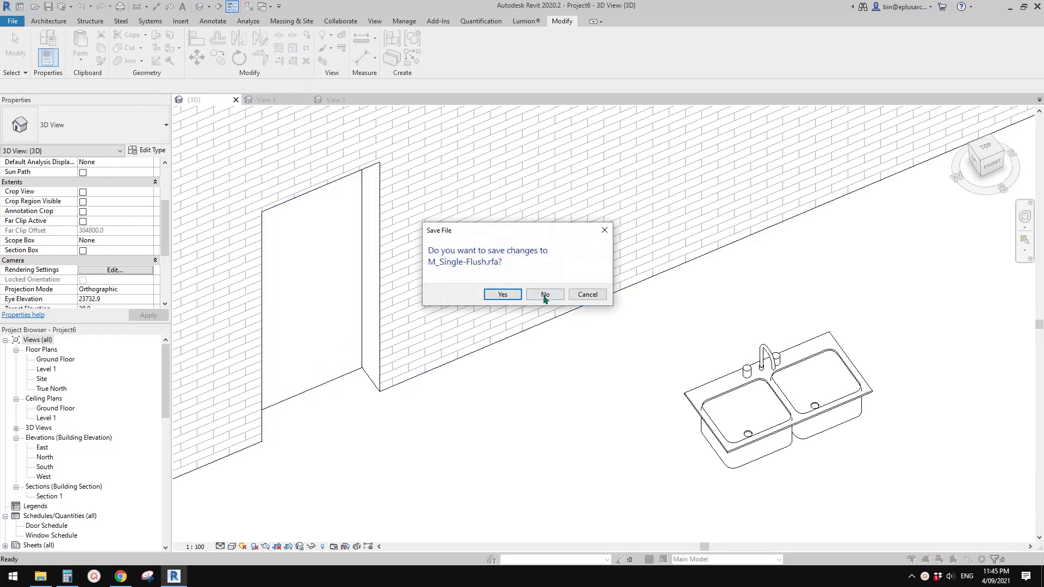
left_click(541, 293)
left_click(304, 100)
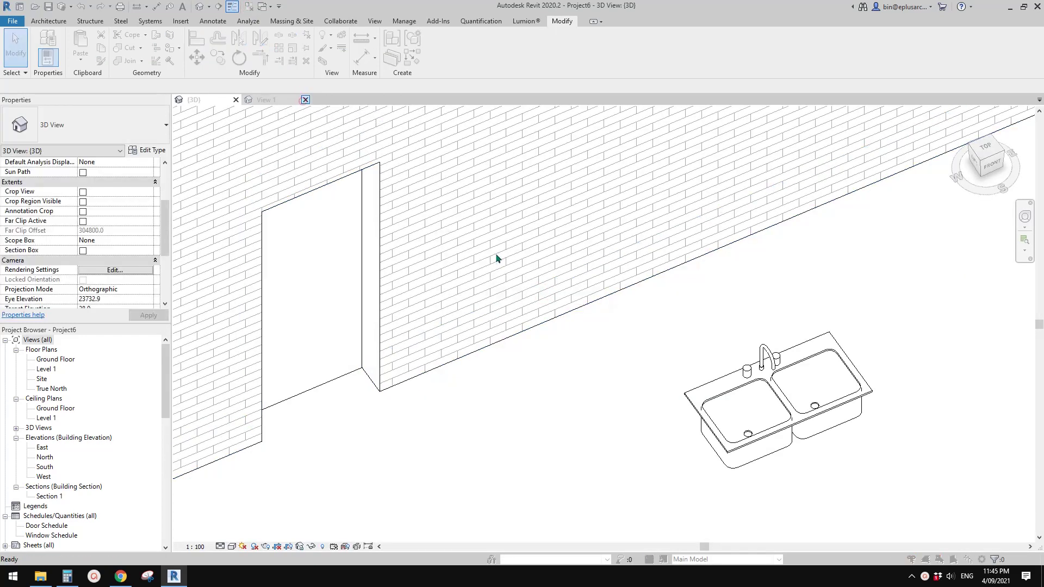
left_click(542, 294)
- Examine the placed door and the double kitchen sink and their instance properties in the 3D view
left_click(351, 299)
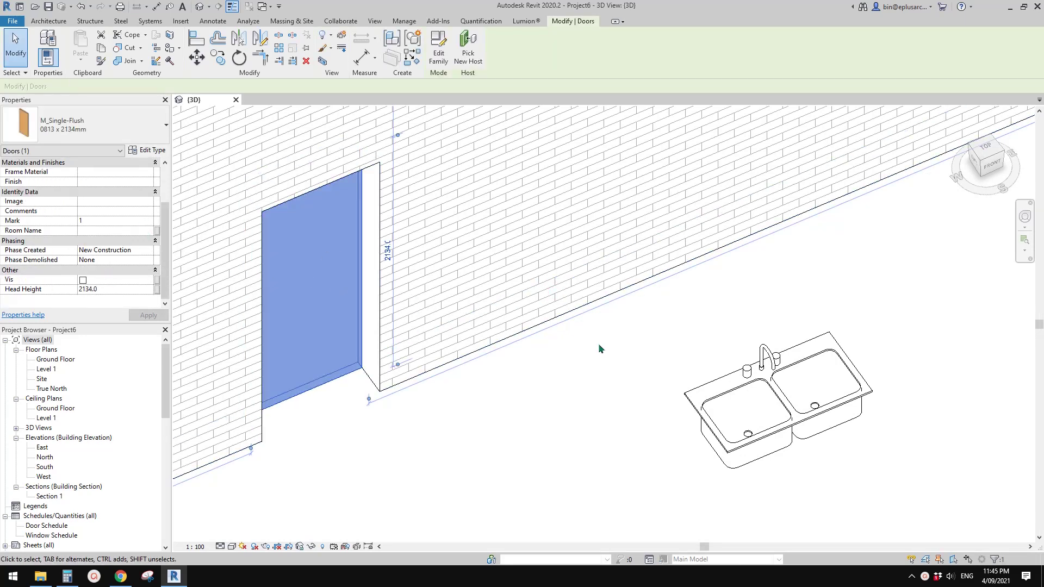
left_click(750, 413)
scroll(685, 386, "up", 2)
scroll(684, 386, "up", 1)
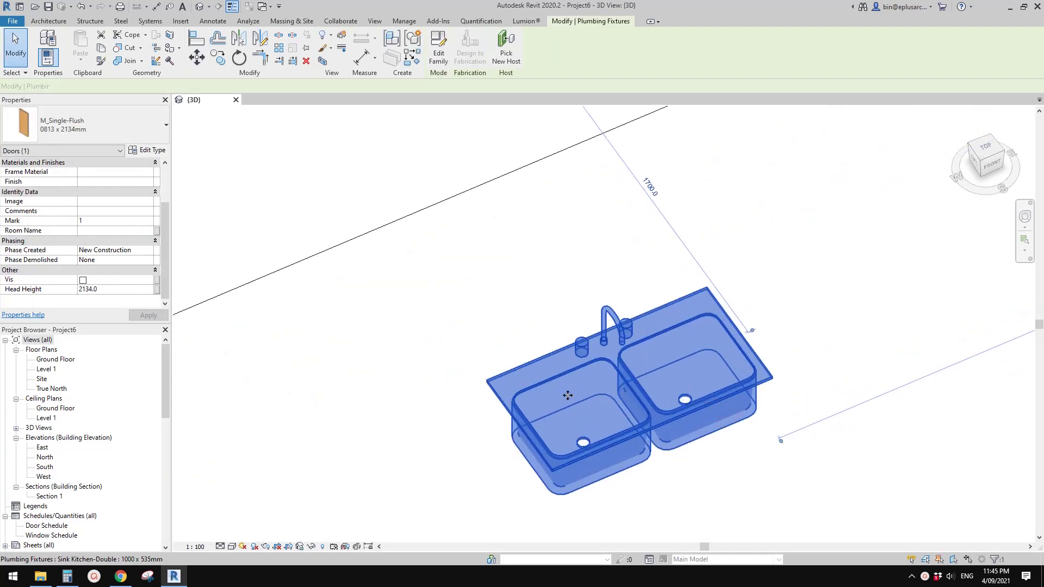
middle_click_drag(618, 411, 562, 396)
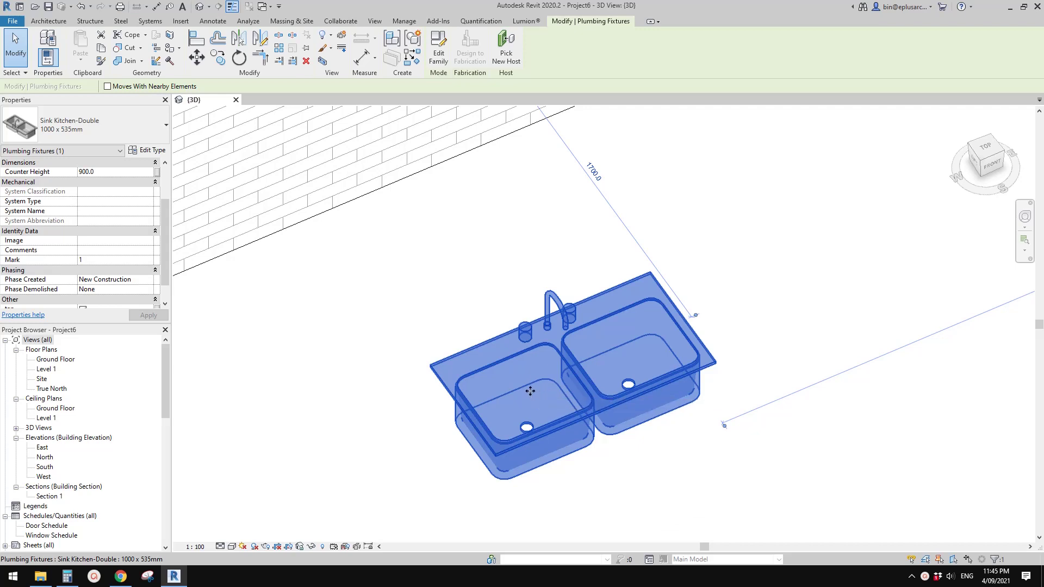
scroll(530, 391, "down", 1)
middle_click_drag(520, 400, 566, 400)
key("Escape")
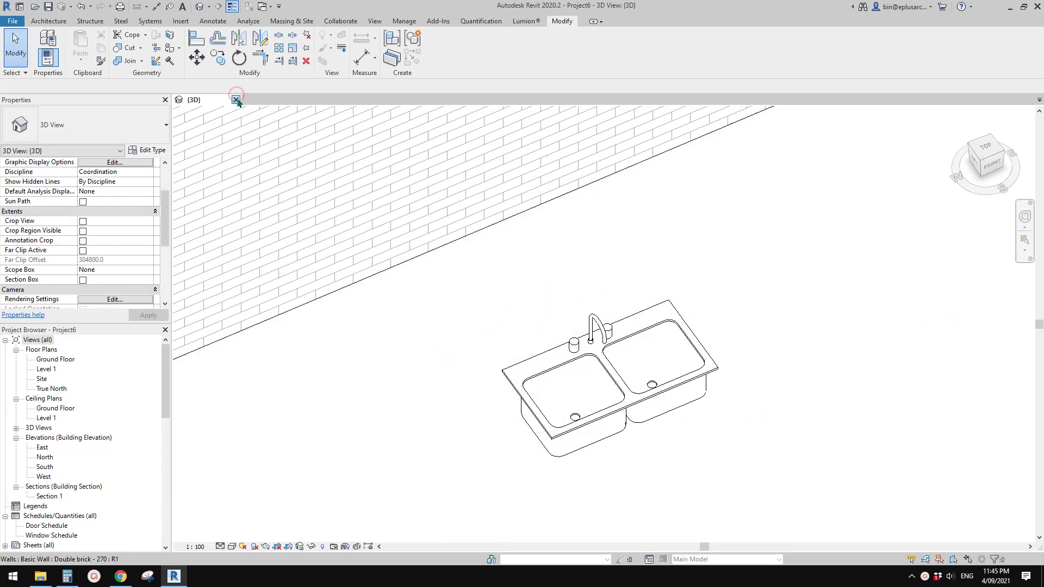
- Close the current project without saving and create a new project from a template
left_click(236, 100)
left_click(544, 288)
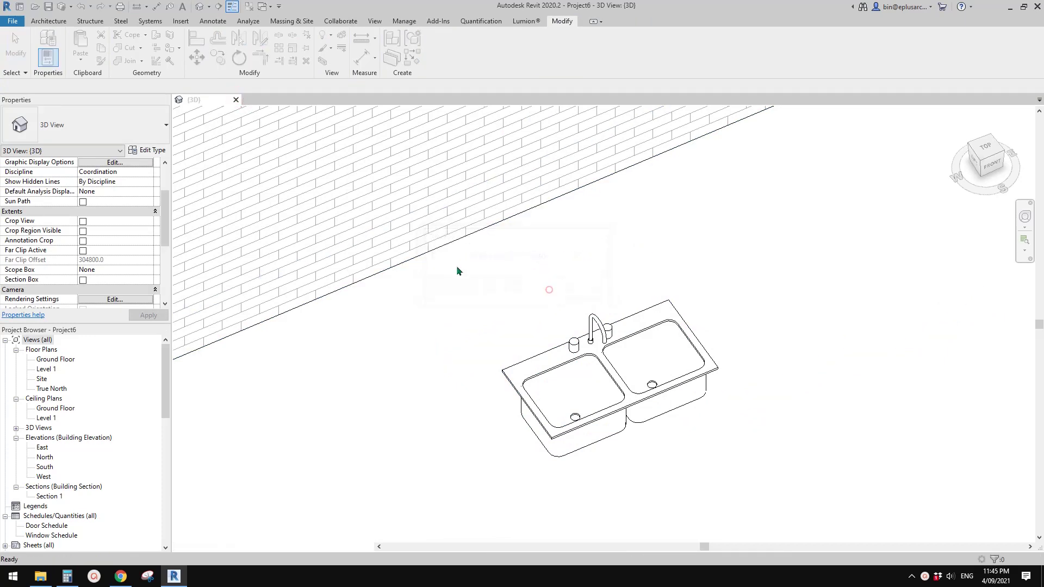
left_click(92, 129)
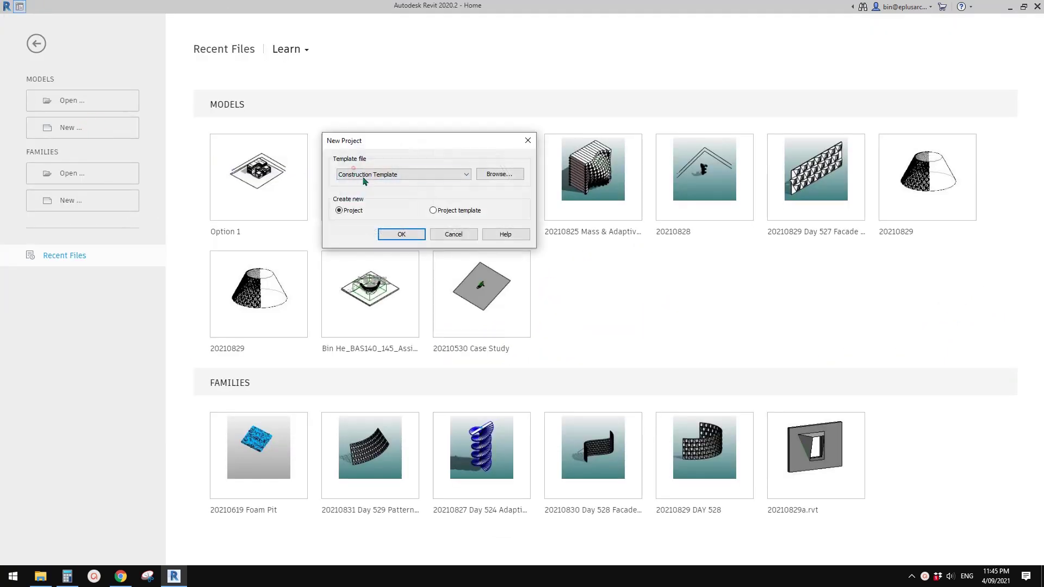
left_click(354, 172)
left_click(379, 198)
left_click(406, 230)
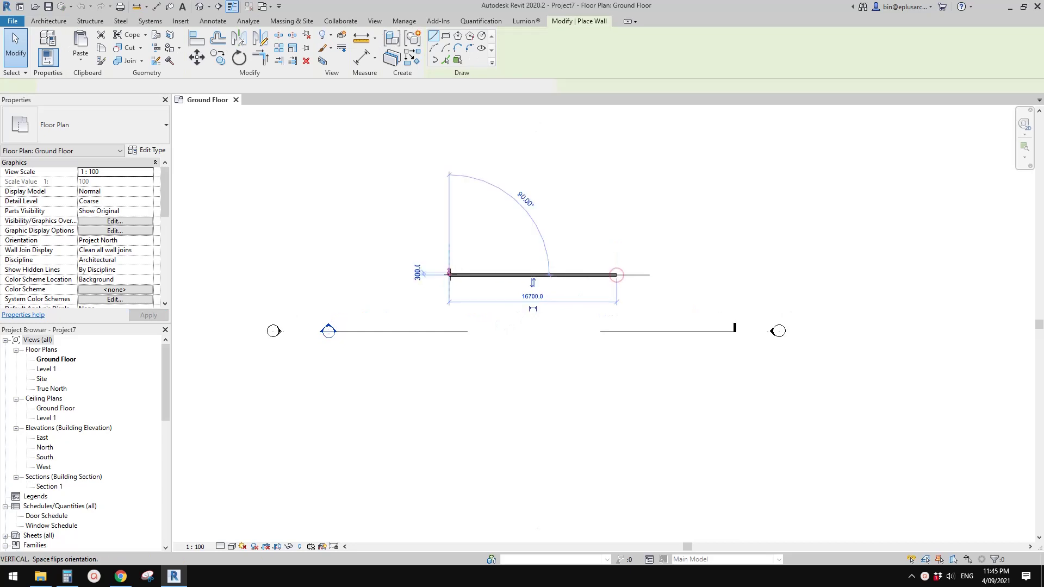
- Place a single-flush door in the horizontal wall, about 6600 mm from its left end
scroll(540, 277, "up", 5)
middle_click_drag(497, 291, 480, 307)
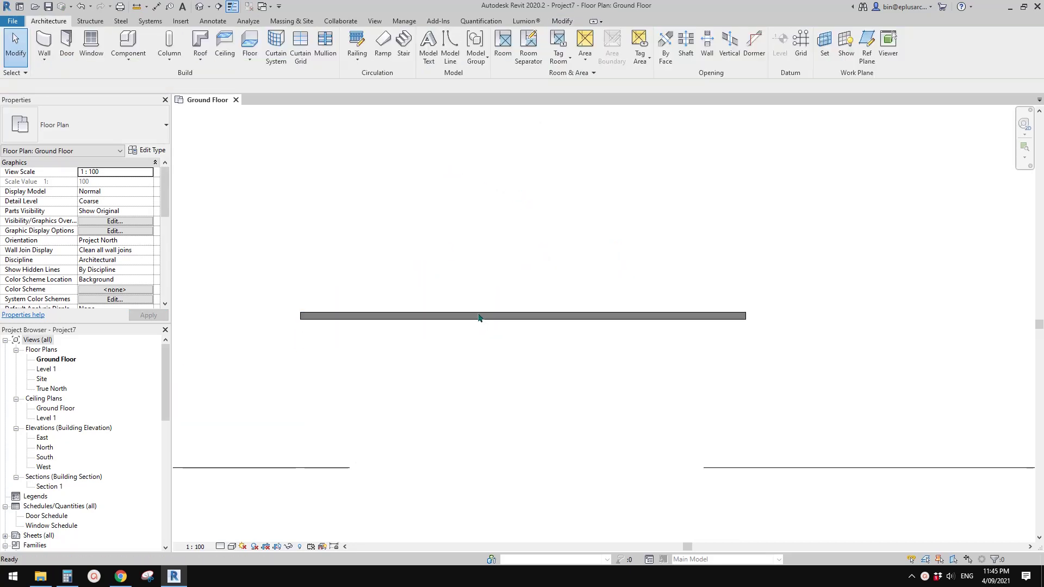
key("d")
key("r")
left_click(487, 314)
key("Escape")
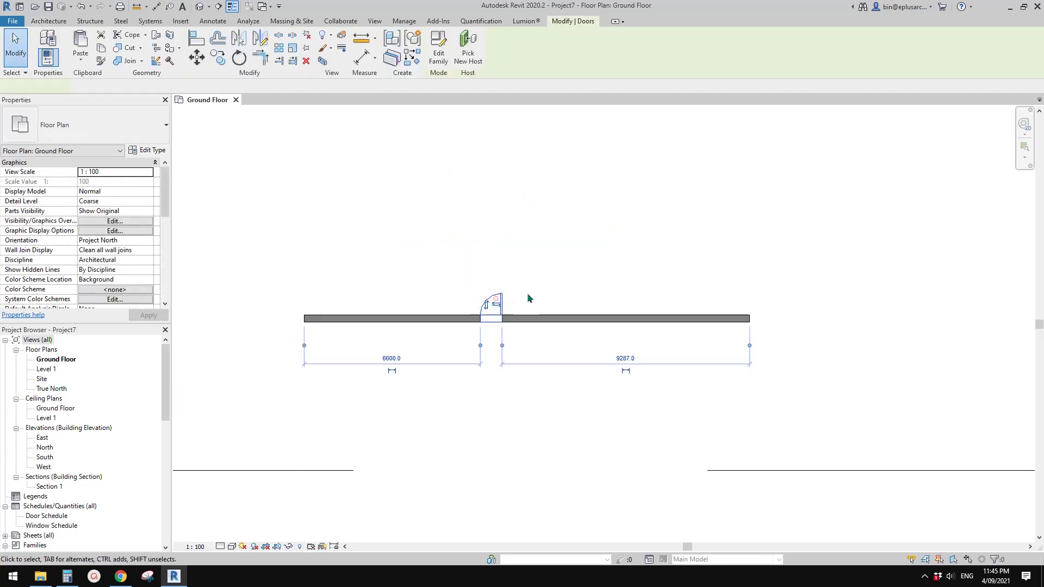
key("Escape")
- Open the default 3D view and examine the door in the brick wall from different sides
left_click(199, 7)
scroll(522, 239, "up", 5)
scroll(454, 258, "up", 3)
left_click(466, 414)
middle_click_drag(465, 413, 252, 374, "shift")
key("Escape")
left_click(429, 384)
middle_click_drag(477, 353, 600, 340)
key("Escape")
scroll(502, 324, "up", 1)
middle_click_drag(503, 328, 499, 291, "shift")
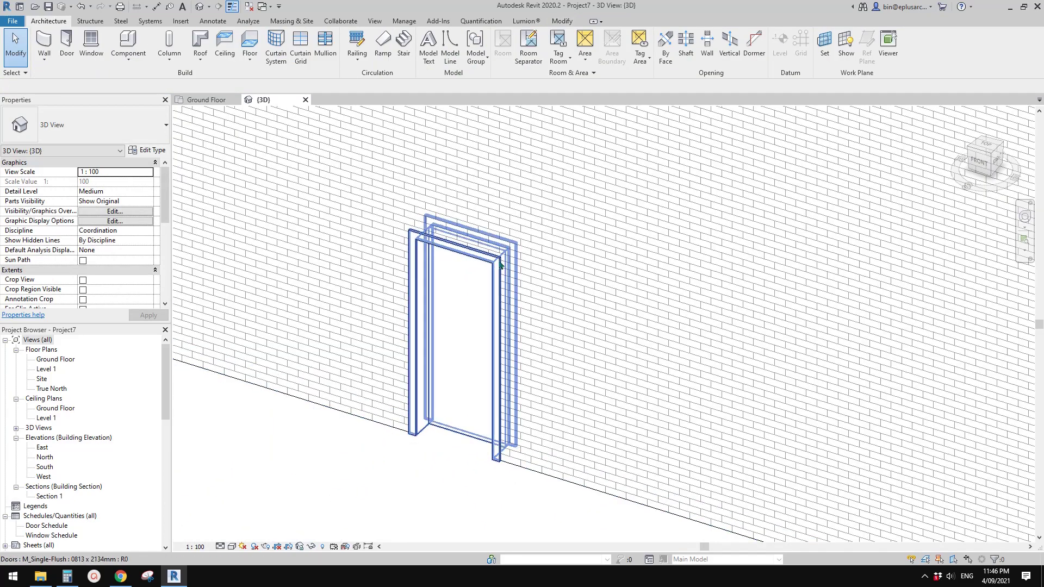
- Open the family of the M_Single-Flush door in the wall for editing
left_click(456, 292)
middle_click_drag(456, 293, 432, 330, "shift")
middle_click_drag(454, 138, 449, 188, "shift")
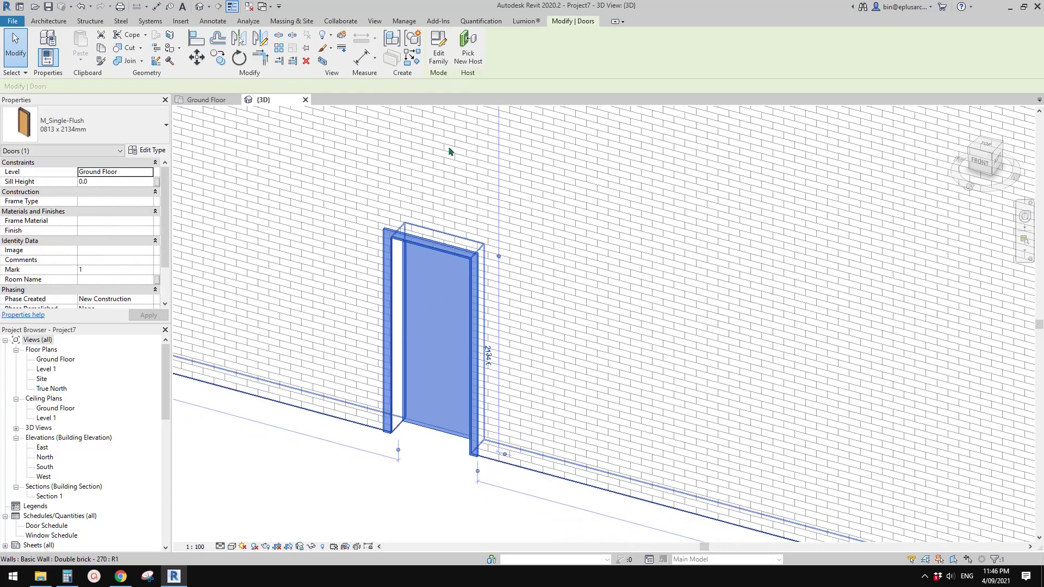
left_click(436, 57)
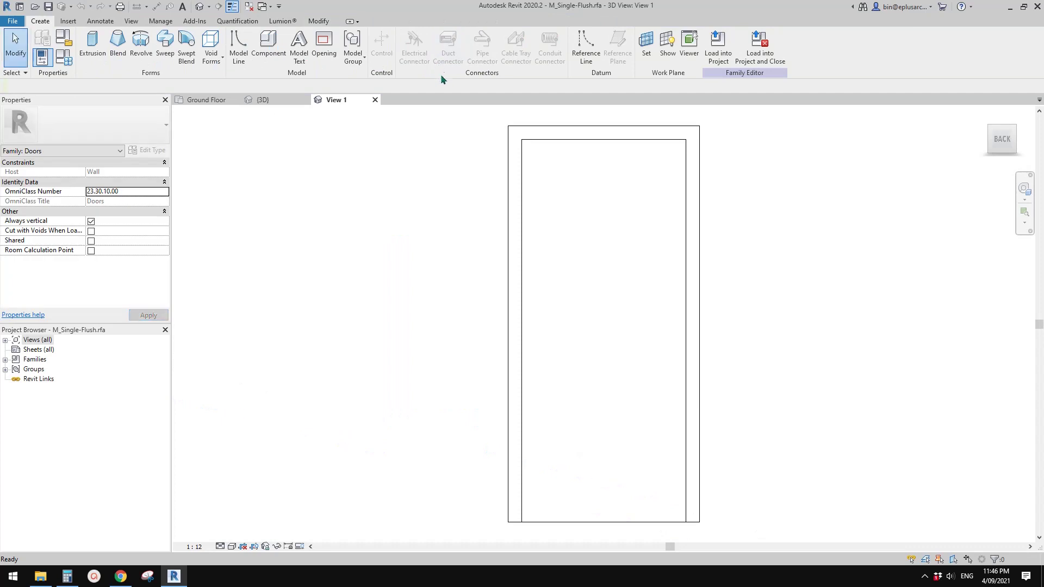
- Examine the door family's frame extrusion and its properties in the 3D view
middle_click_drag(496, 237, 463, 273, "shift")
scroll(512, 202, "up", 2)
left_click(512, 195)
scroll(512, 199, "up", 2)
left_click(528, 196)
middle_click_drag(523, 197, 516, 201)
left_click(500, 203)
left_click(520, 200)
left_click(520, 201)
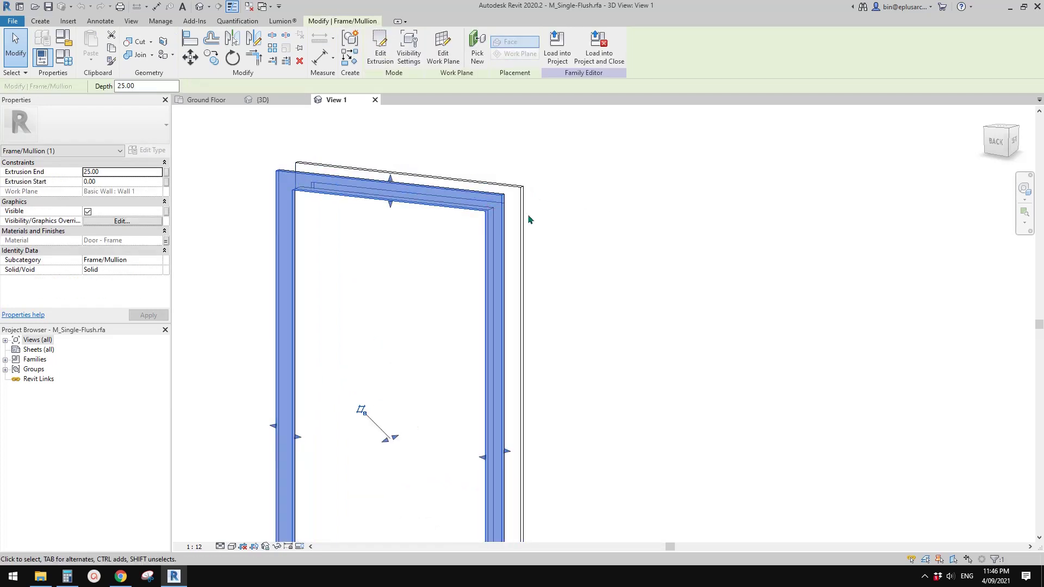
scroll(537, 206, "down", 3)
scroll(530, 227, "down", 2)
middle_click_drag(546, 271, 530, 252, "shift")
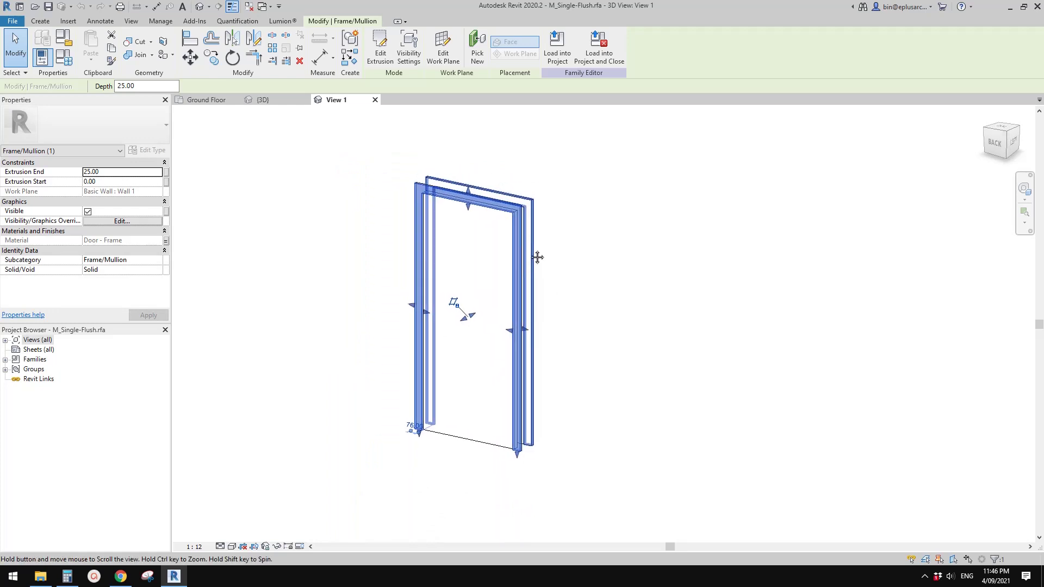
key("Escape")
- Select the frame extrusions on both sides of the door together and examine their shared properties
scroll(516, 224, "up", 3)
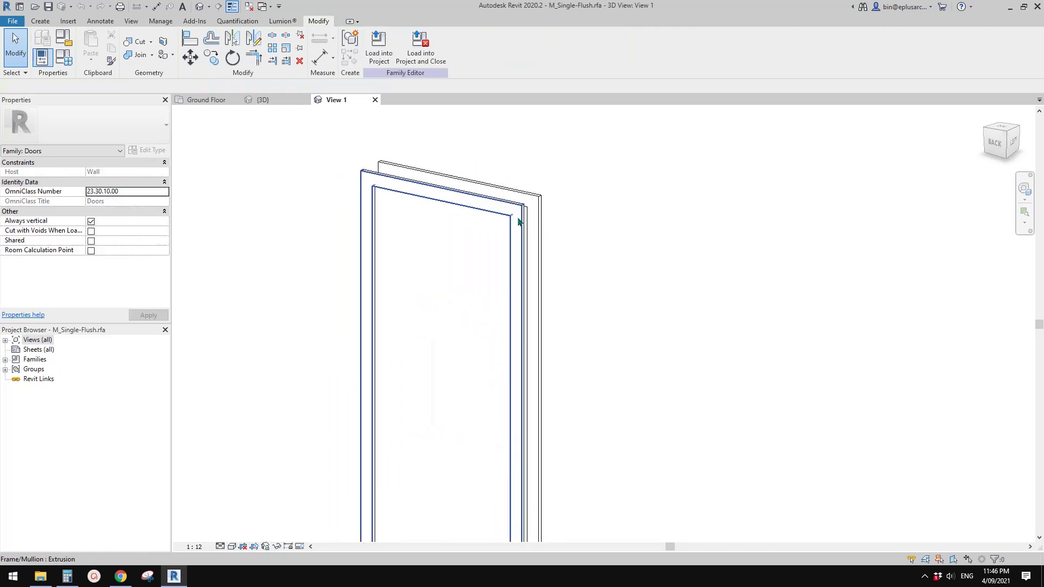
left_click(520, 214)
scroll(545, 204, "up", 1)
left_click(542, 202, "ctrl")
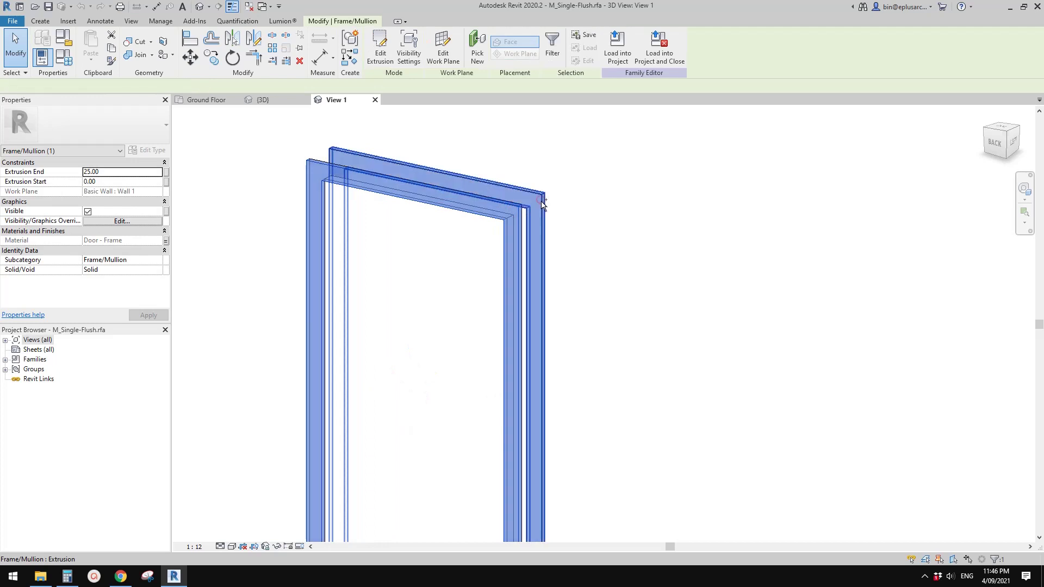
scroll(540, 201, "down", 1)
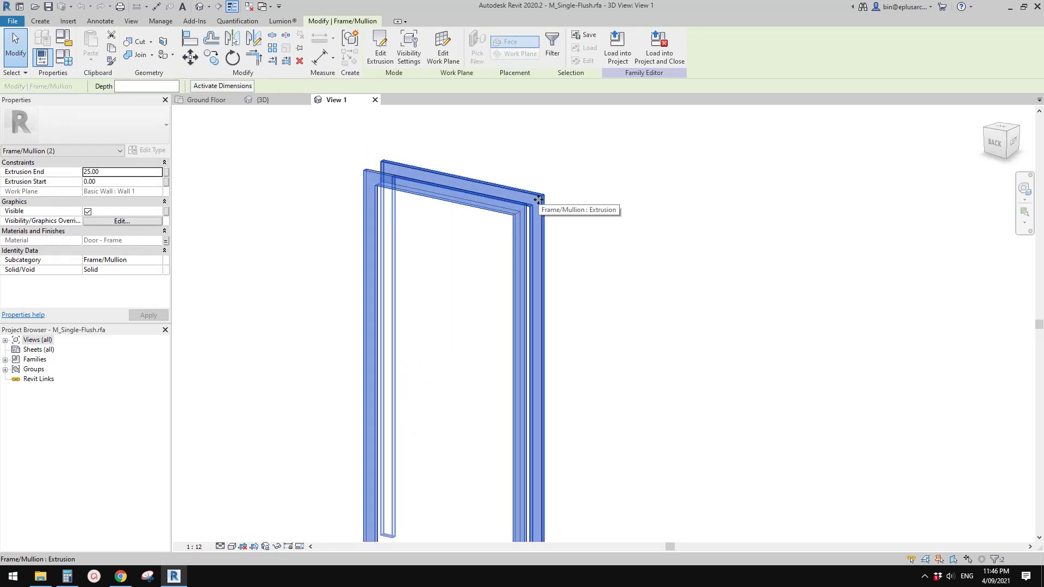
scroll(538, 200, "down", 2)
middle_click_drag(528, 295, 511, 314, "shift")
key("Escape")
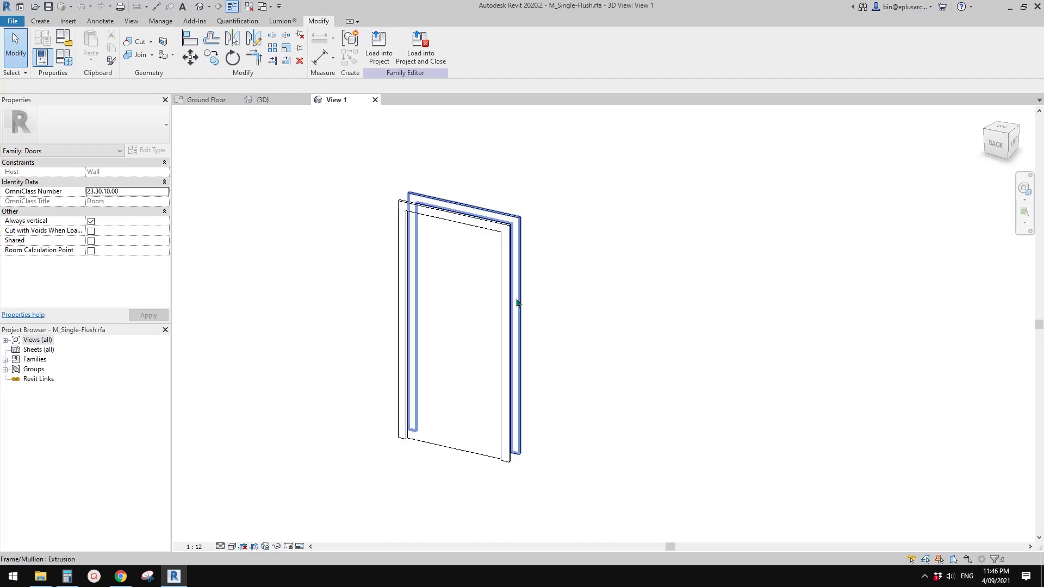
- Examine the door panel and frame extrusion from the other side of the door family
middle_click_drag(518, 300, 596, 310, "shift")
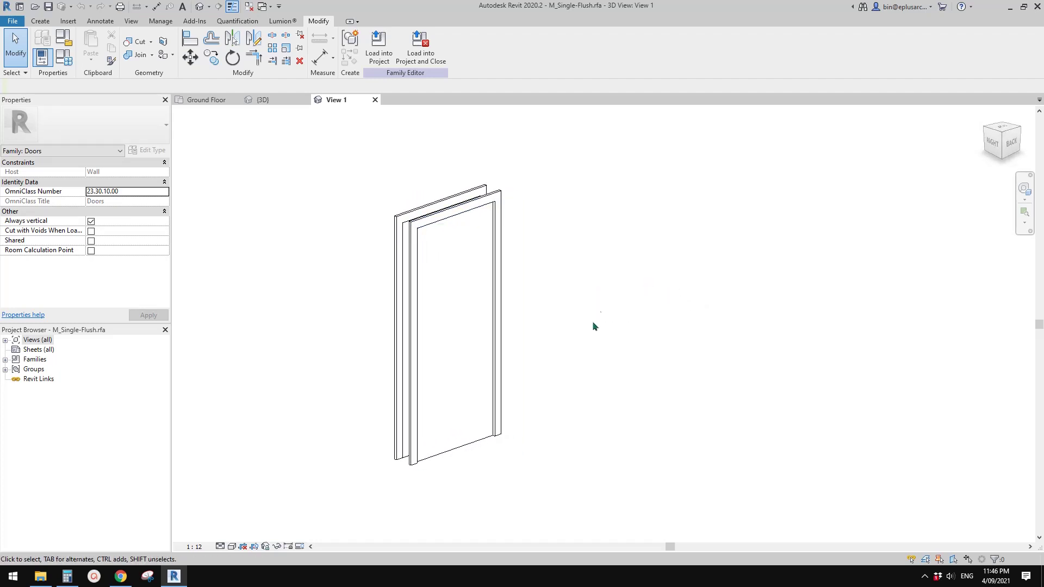
middle_click_drag(506, 290, 468, 307, "shift")
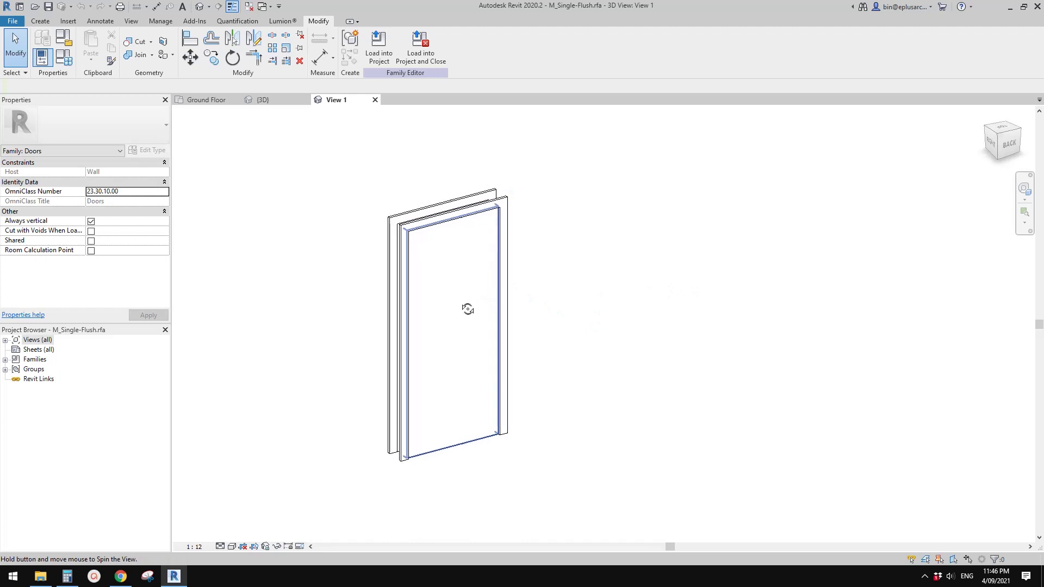
scroll(479, 234, "up", 2)
left_click(514, 192)
key("Escape")
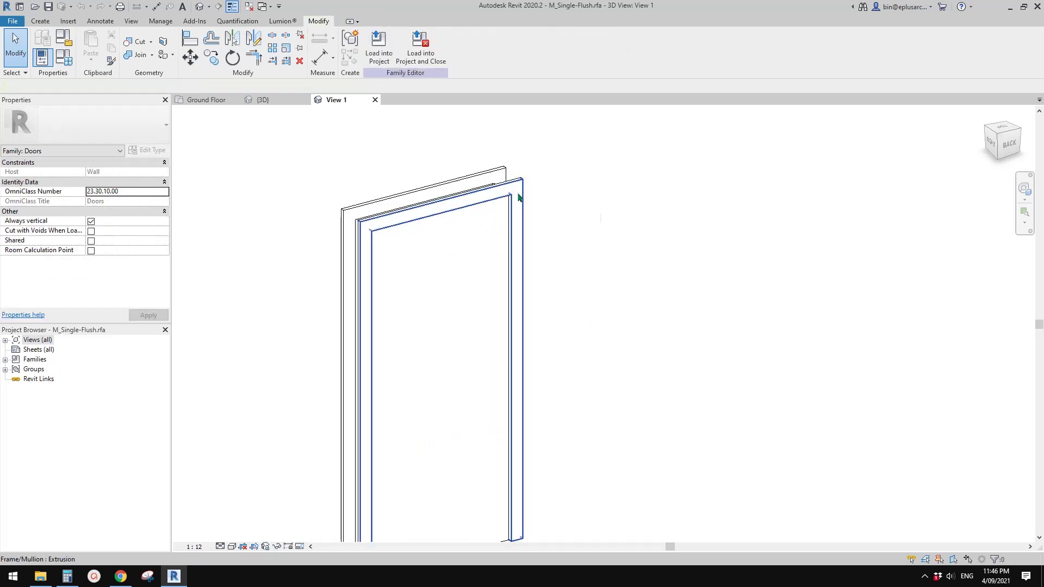
left_click(519, 197)
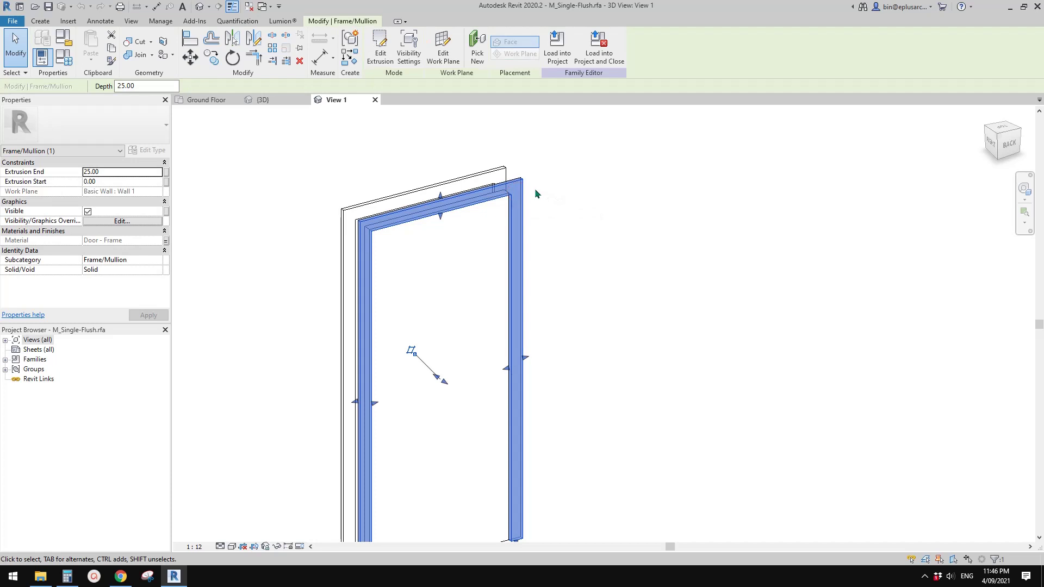
scroll(535, 193, "down", 2)
key("Escape")
- Try to turn off Visible for all elements caught by window selections around the corners of both frames
scroll(546, 217, "up", 4)
left_click_drag(536, 165, 533, 171)
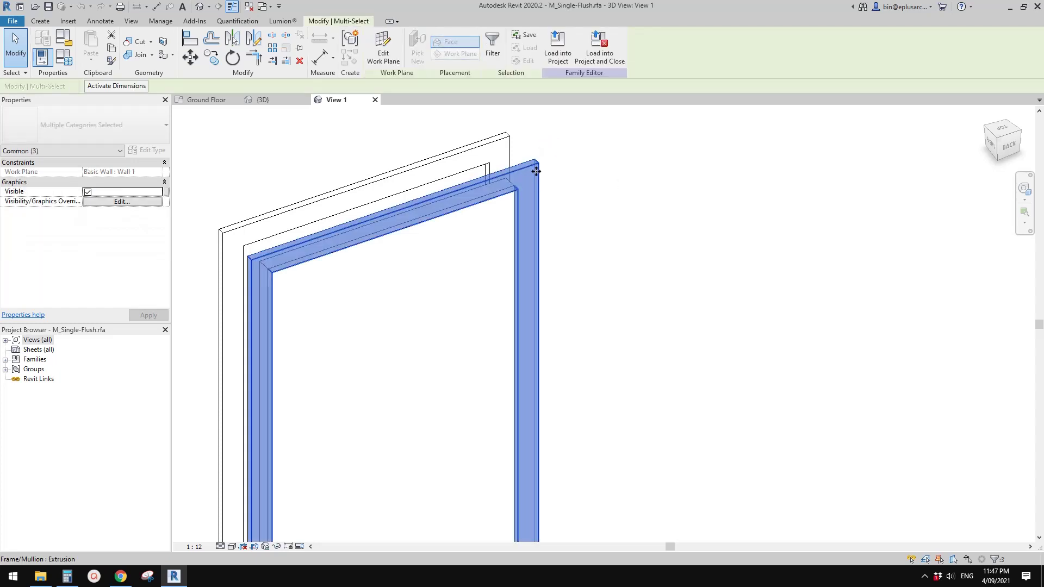
scroll(539, 170, "down", 2)
middle_click_drag(543, 182, 545, 193)
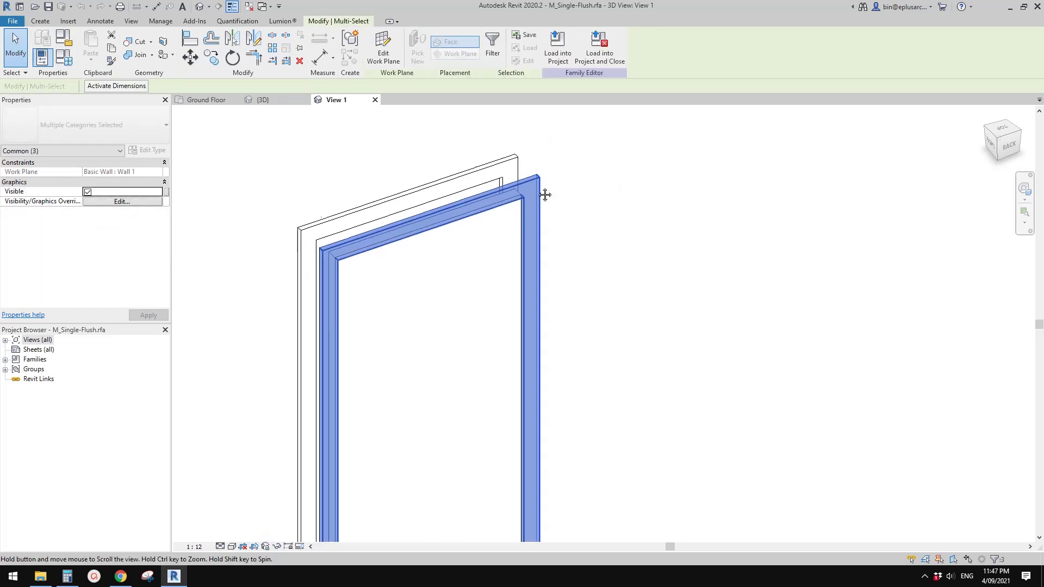
scroll(530, 160, "up", 1)
left_click_drag(531, 144, 504, 172, "ctrl")
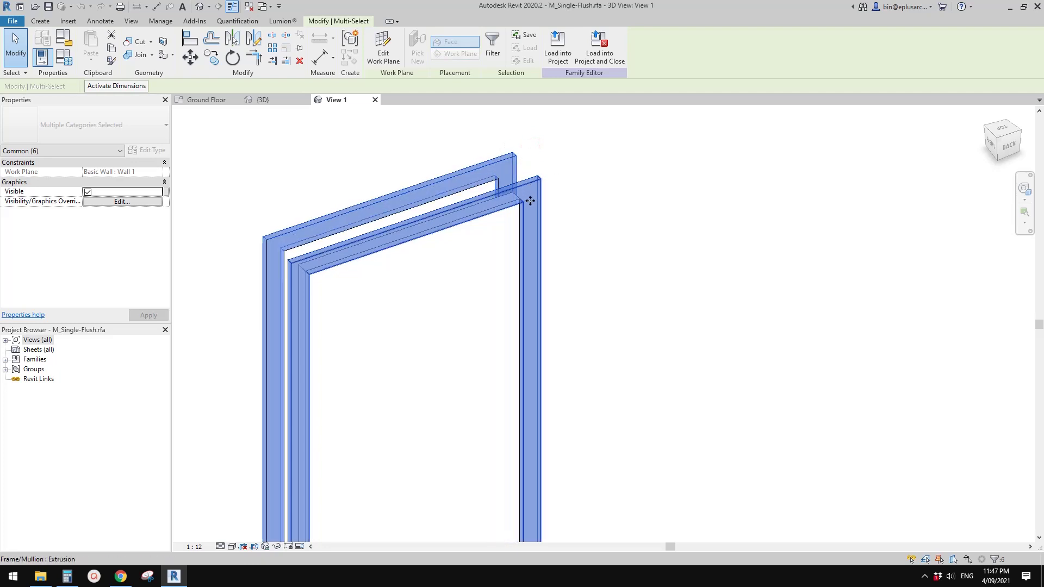
scroll(535, 223, "down", 2)
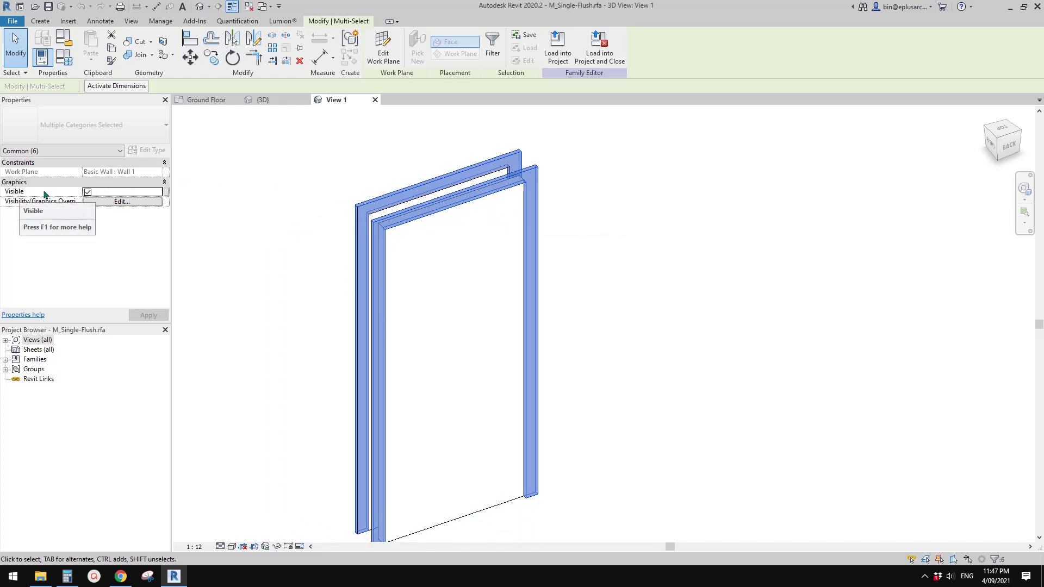
left_click(88, 192)
middle_click_drag(273, 216, 364, 241, "shift")
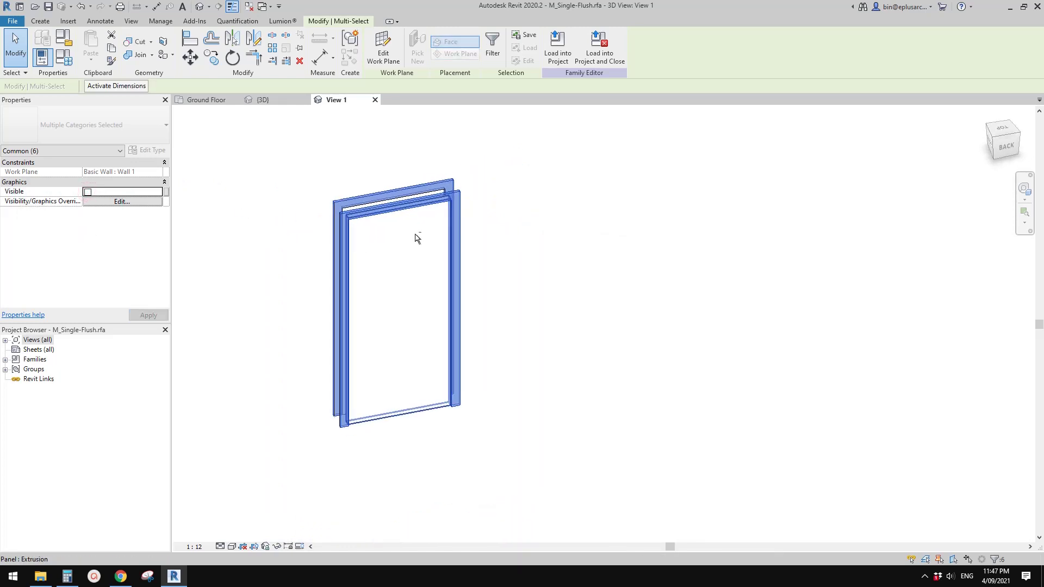
key("Escape")
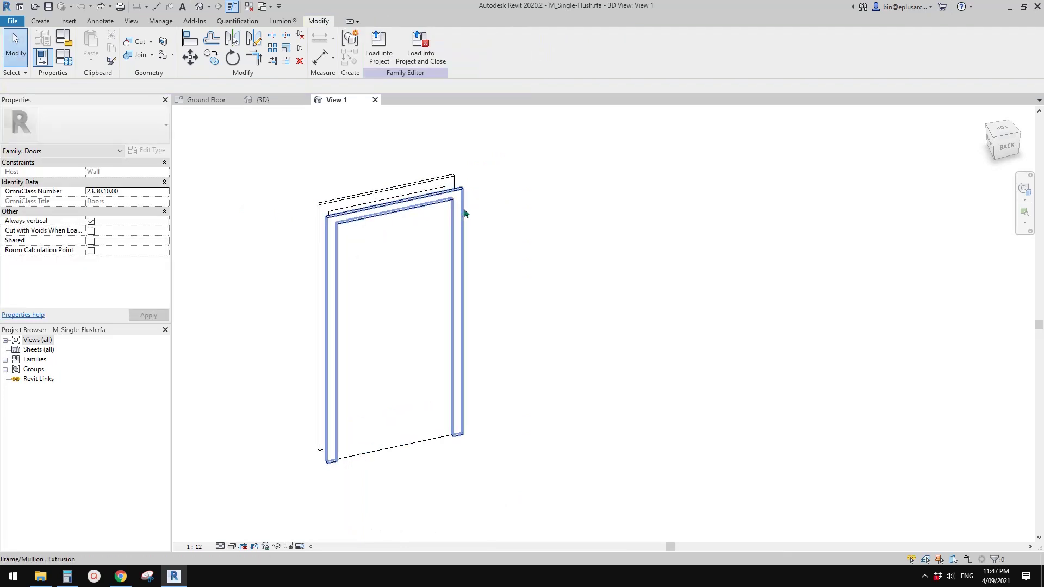
- Turn off Visible for only the two Frame/Mullion extrusions on either side of the door
scroll(464, 217, "up", 4)
left_click(442, 177)
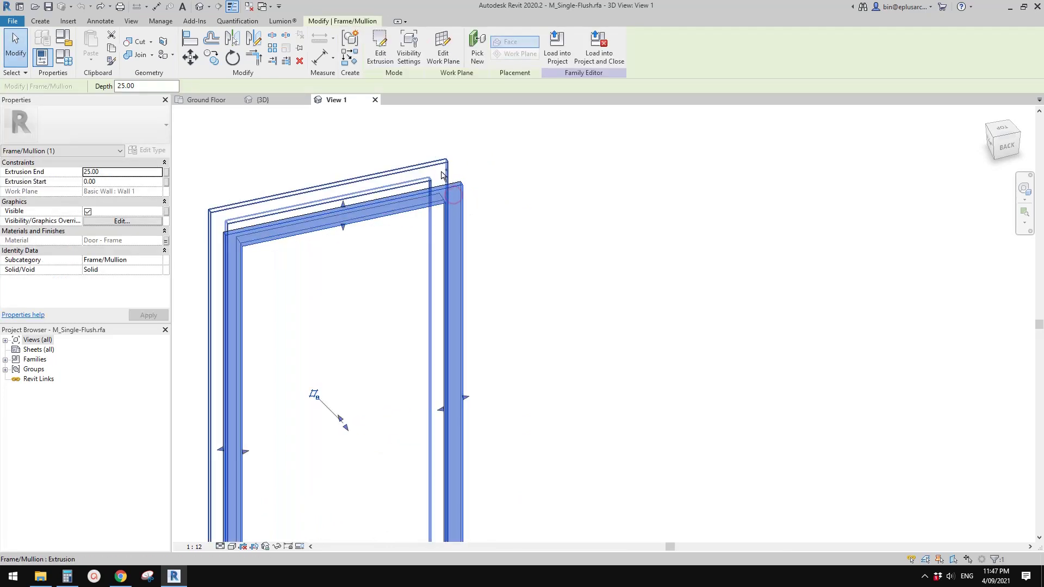
left_click(441, 173, "ctrl")
middle_click_drag(442, 175, 501, 173)
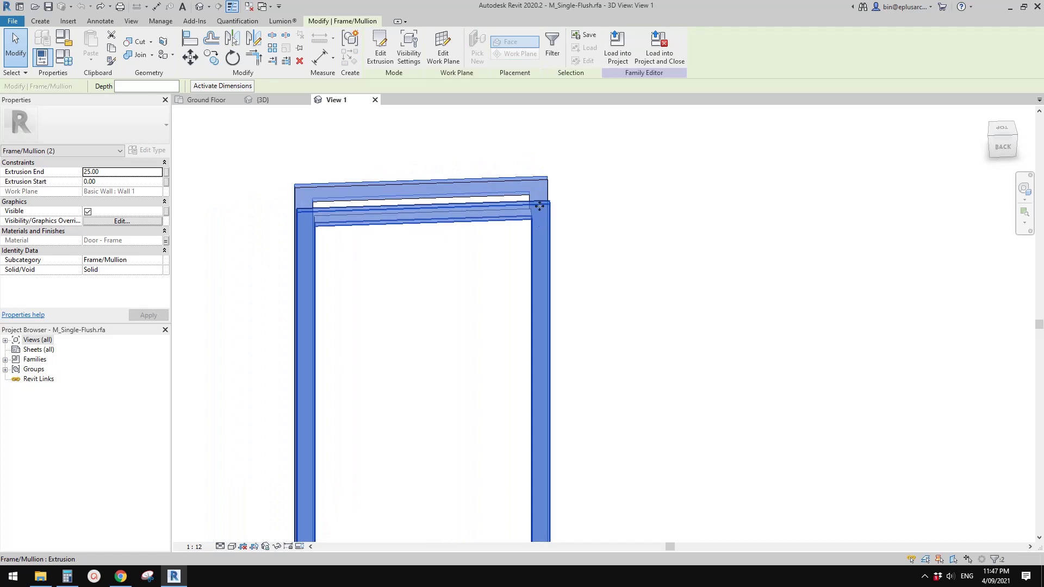
middle_click_drag(540, 222, 360, 226, "shift")
left_click(88, 212)
left_click(262, 231)
- Turn on Preview Visibility for the door family's 3D view and look at the elements that still display around the panel
scroll(299, 272, "down", 2)
middle_click_drag(299, 270, 302, 258, "shift")
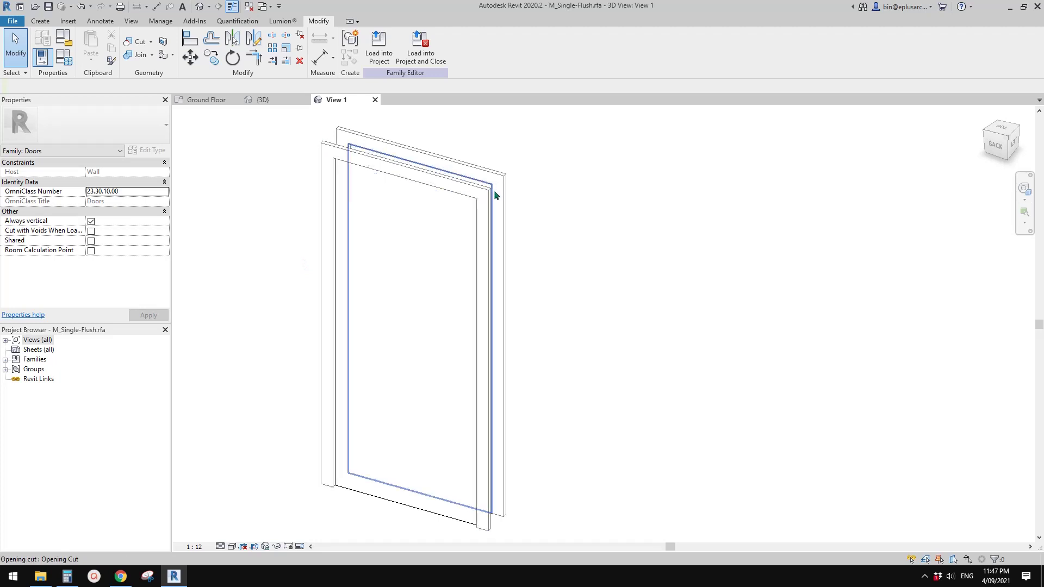
scroll(334, 220, "down", 1)
middle_click_drag(308, 422, 320, 419)
middle_click_drag(324, 466, 372, 467)
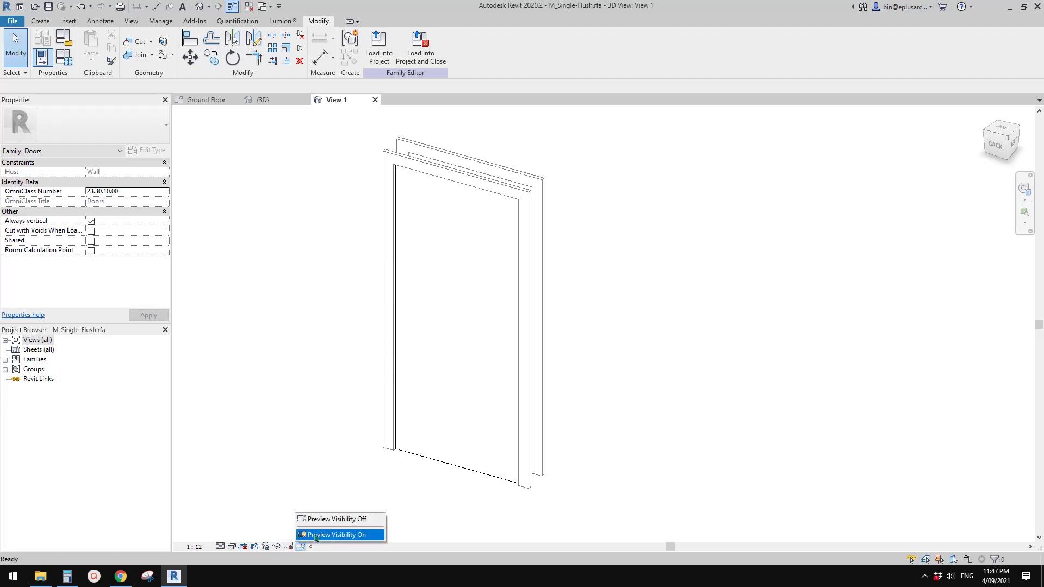
left_click(334, 535)
middle_click_drag(405, 423, 533, 232, "shift")
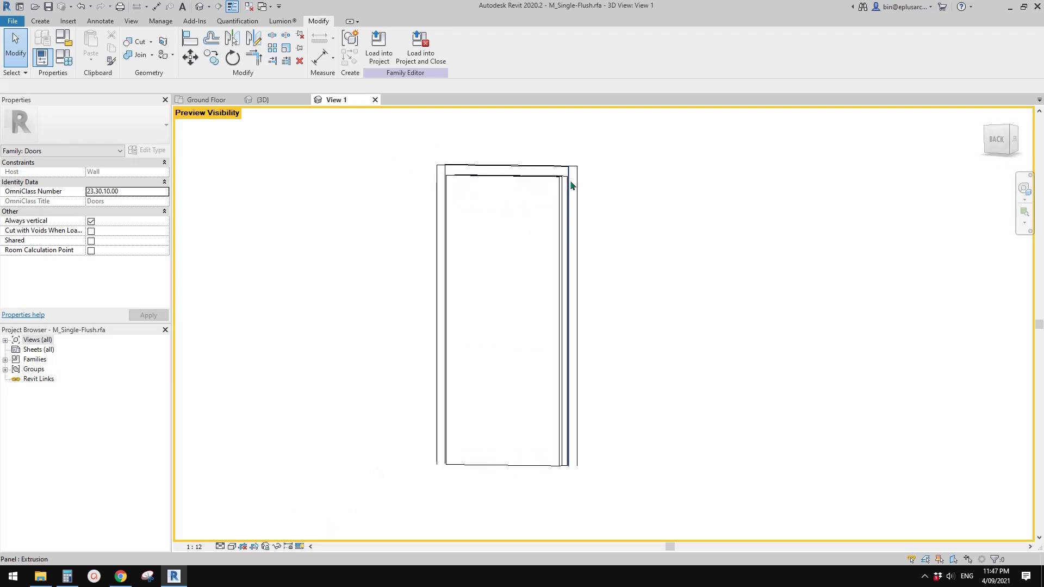
middle_click_drag(515, 199, 567, 172, "shift")
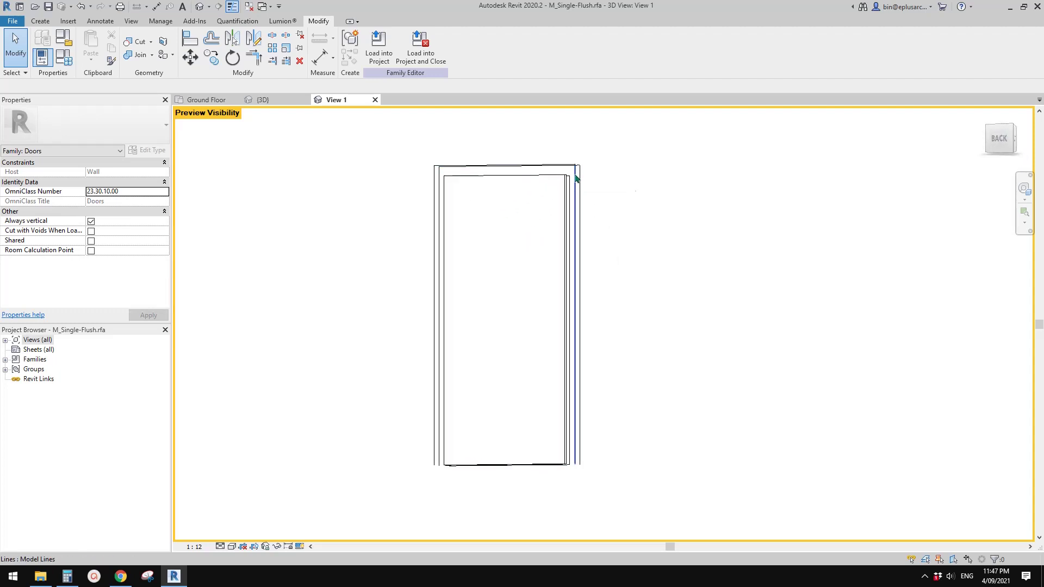
- Examine the Family Element Visibility Settings of a vertical Frame/Mullion model line at the side of the door, leaving them as they are
left_click(576, 178)
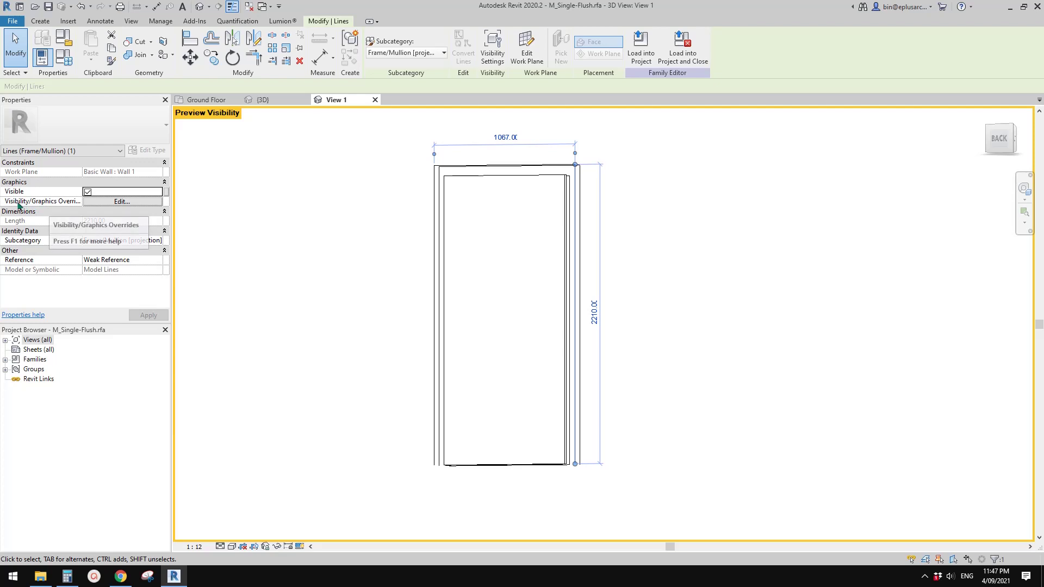
left_click(102, 201)
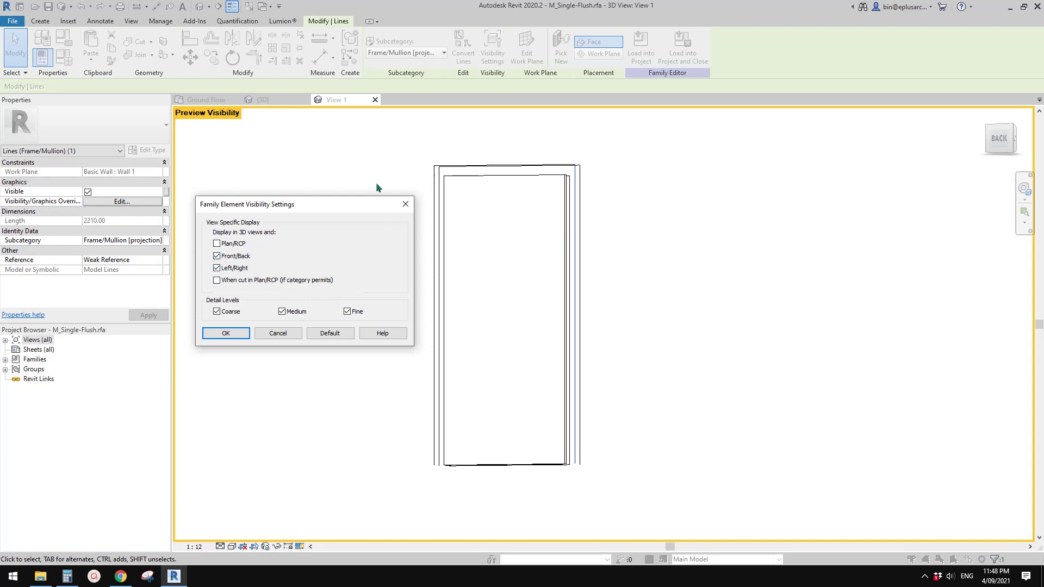
left_click(279, 331)
middle_click_drag(602, 272, 592, 266, "shift")
left_click(589, 223)
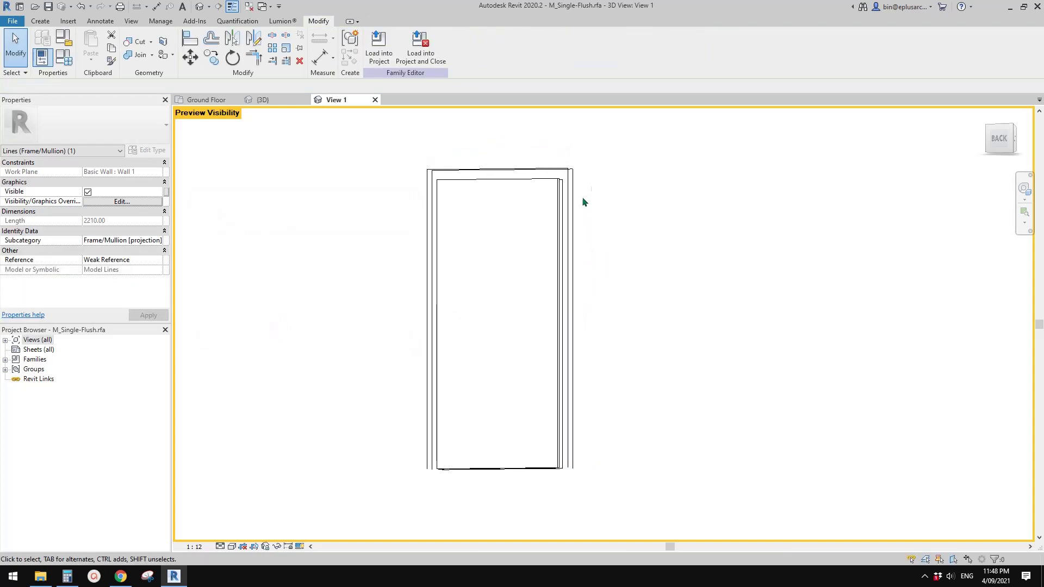
- Turn off Visible for all six Frame/Mullion model lines outlining the door frame
scroll(582, 170, "up", 1)
left_click_drag(500, 166, 379, 174)
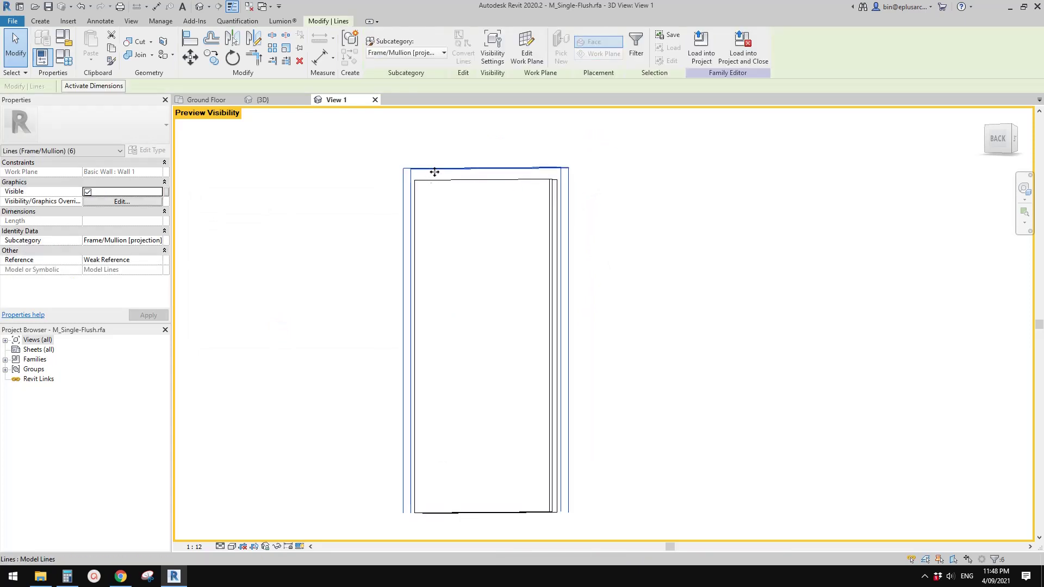
left_click(88, 192)
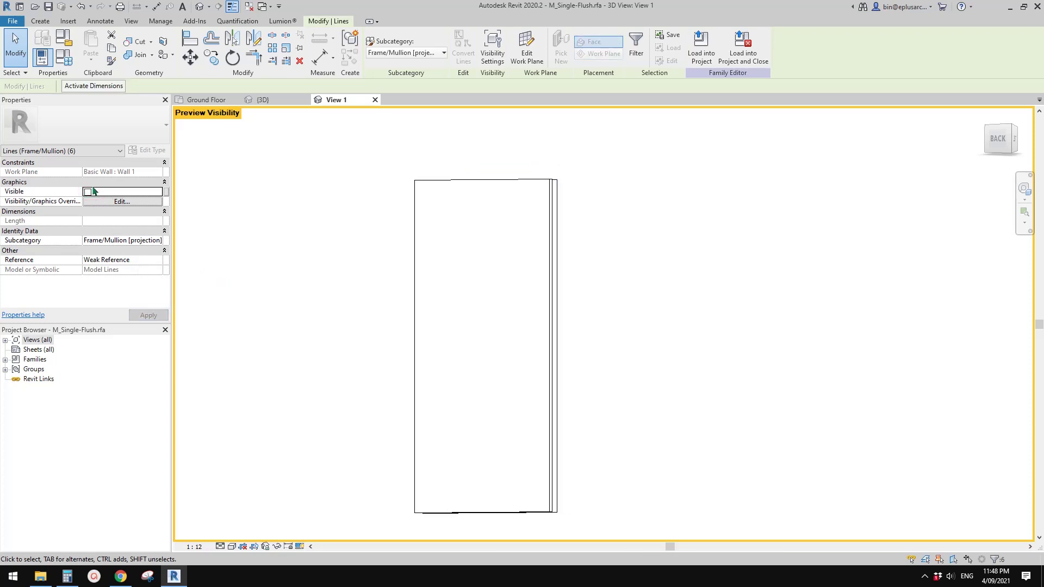
left_click(387, 228)
- Check the opening cut beside the door panel and load the family into the project, overwriting the existing version
middle_click_drag(449, 256, 758, 294, "shift")
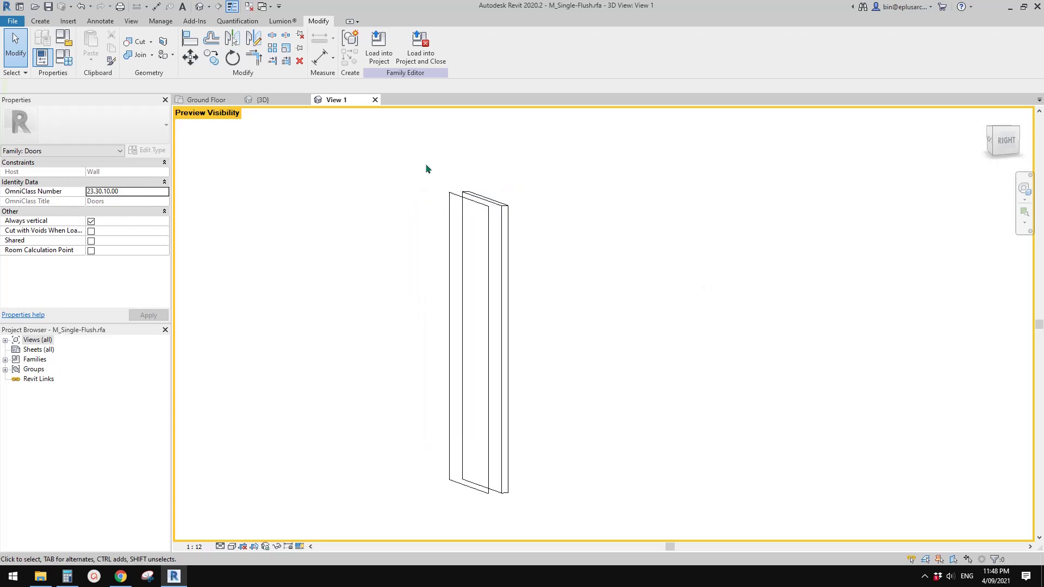
left_click(451, 210)
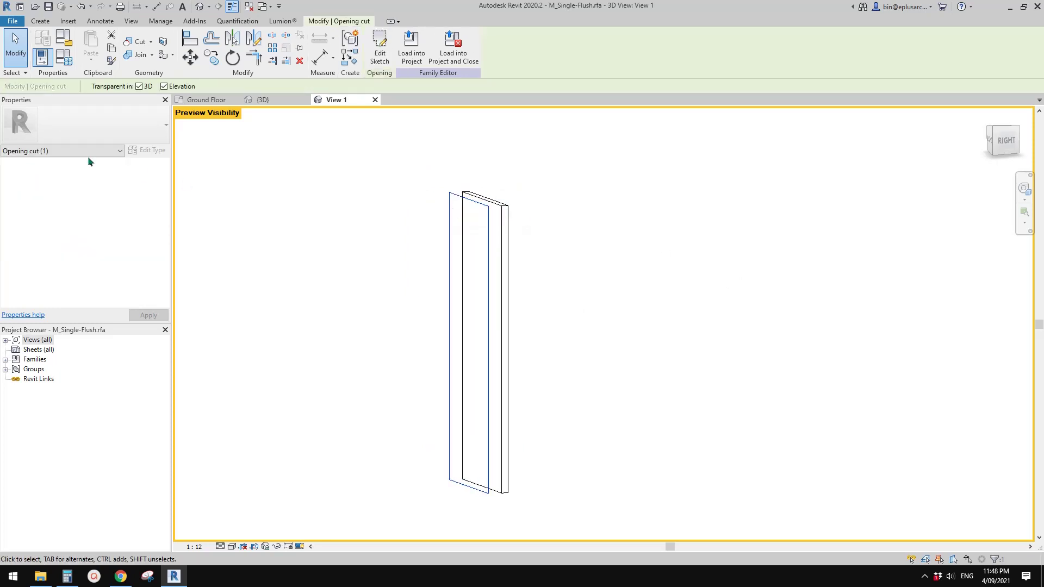
middle_click_drag(299, 165, 431, 221, "shift")
left_click(468, 216)
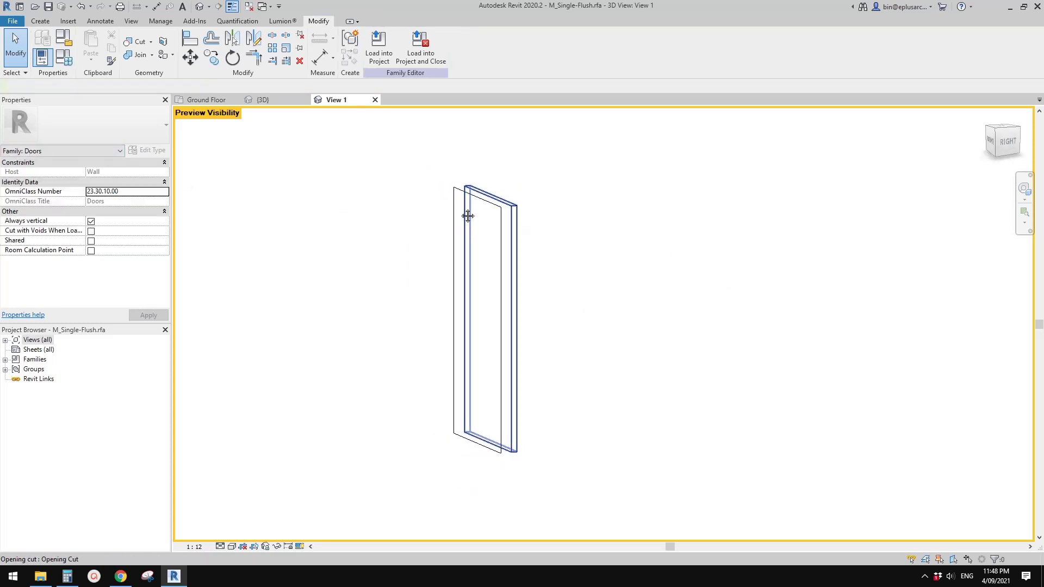
left_click(387, 56)
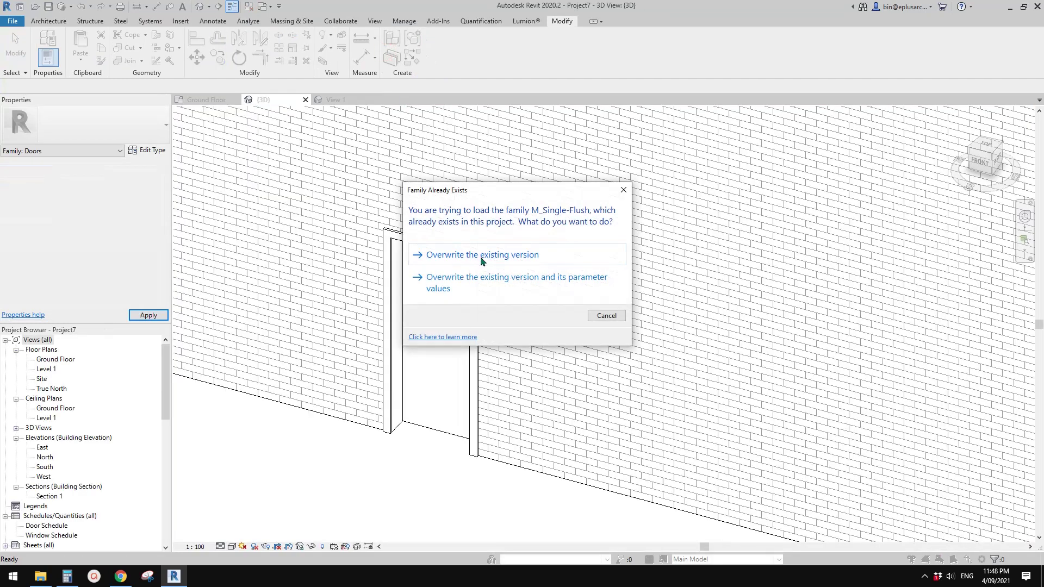
left_click(481, 255)
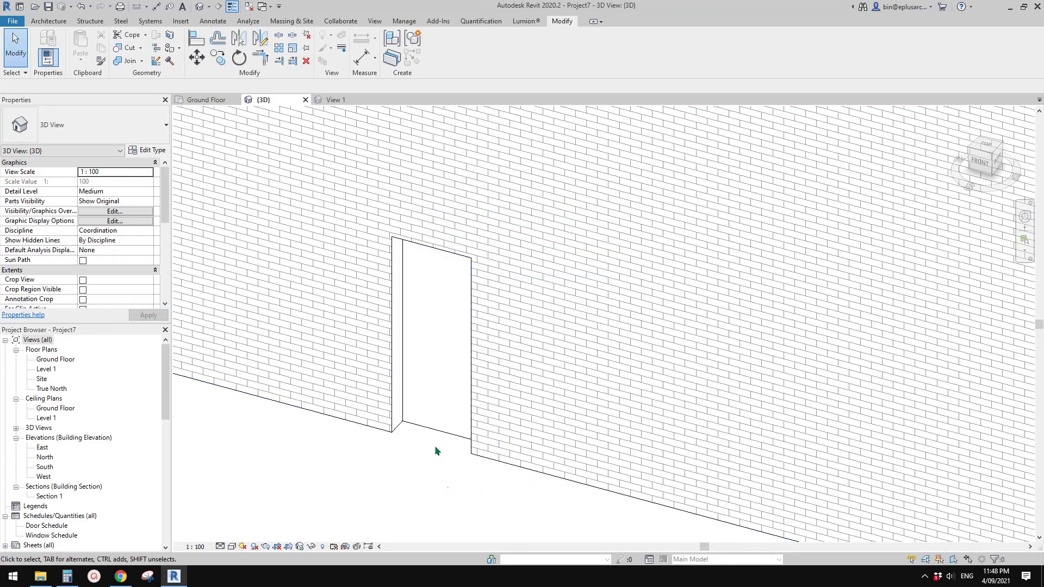
- Inspect the reloaded door in the project's brick wall and open its family for editing again
middle_click_drag(417, 472, 179, 364, "shift")
left_click(435, 403)
left_click(458, 378)
left_click(519, 453)
mouse_move(520, 452)
middle_mouse_down("shift")
mouse_move(605, 426)
mouse_move(571, 422)
mouse_move(523, 390)
middle_mouse_up("shift")
left_click(510, 376)
left_click(438, 51)
middle_click_drag(516, 290, 512, 229, "shift")
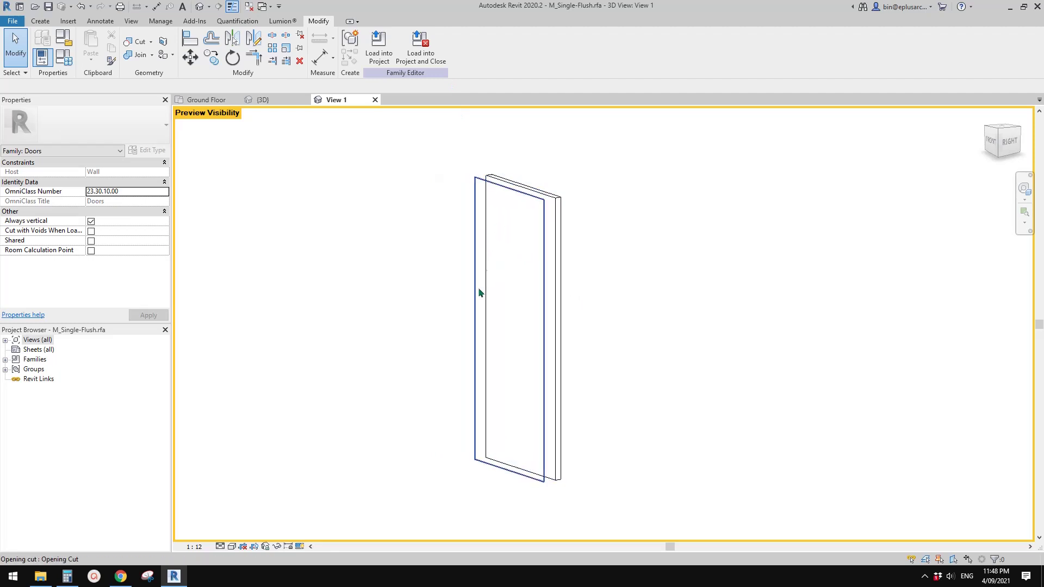
- Turn off Preview Visibility and turn Visible back on for both Frame/Mullion extrusions
left_click(299, 547)
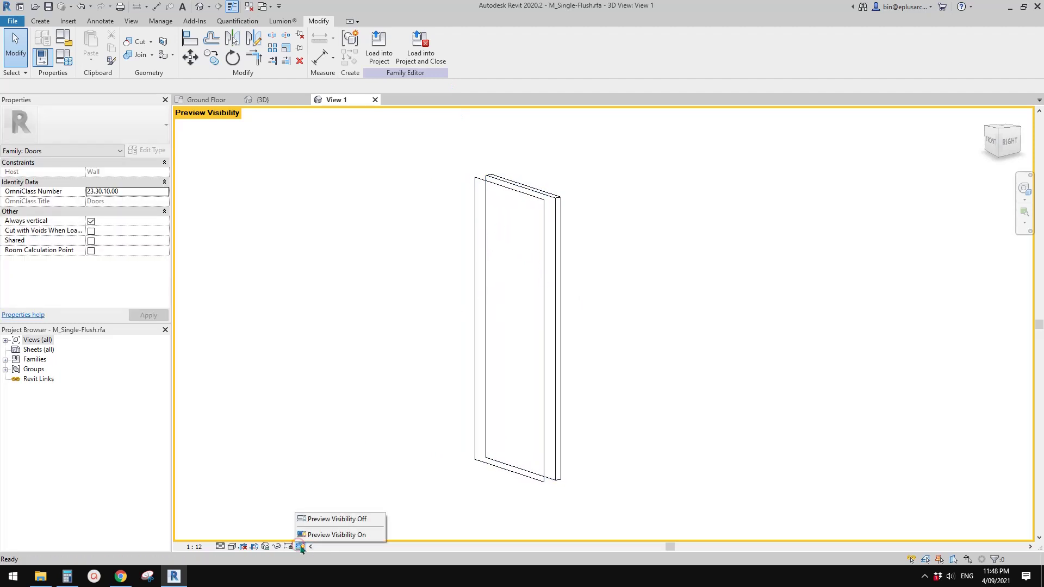
left_click(337, 520)
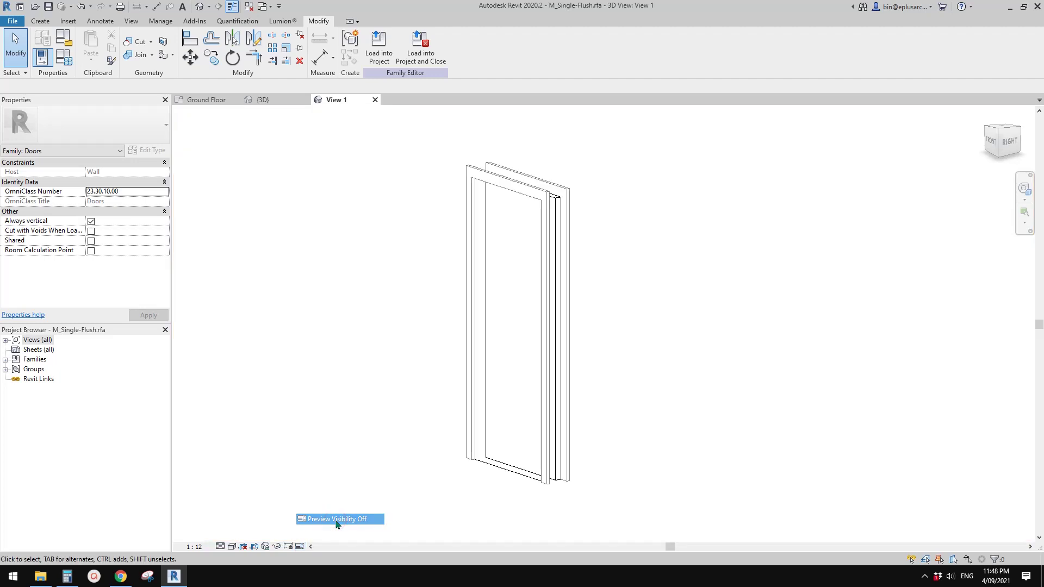
scroll(443, 370, "down", 2)
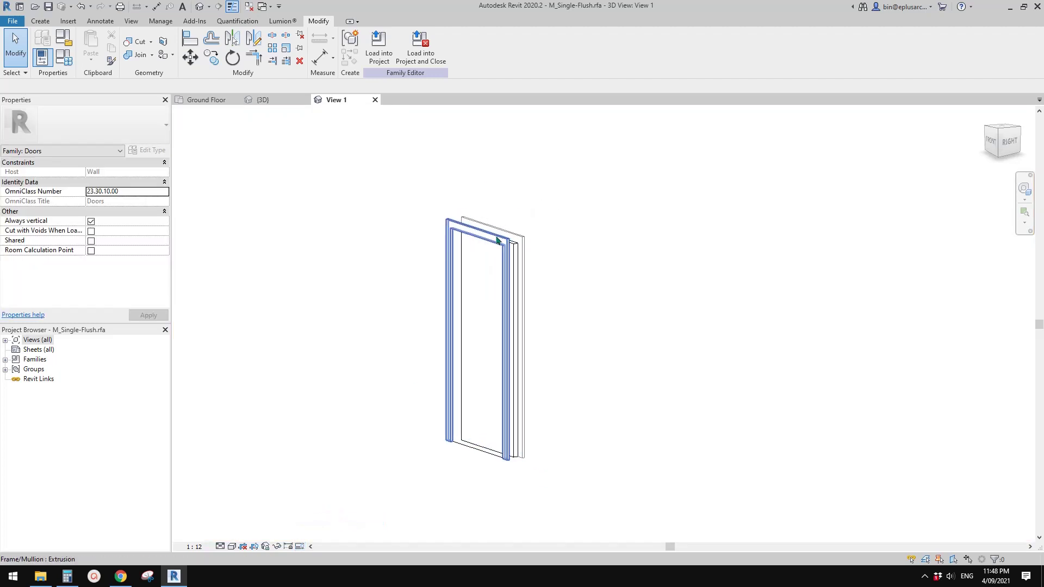
middle_click_drag(513, 275, 519, 239, "shift")
left_click(516, 235)
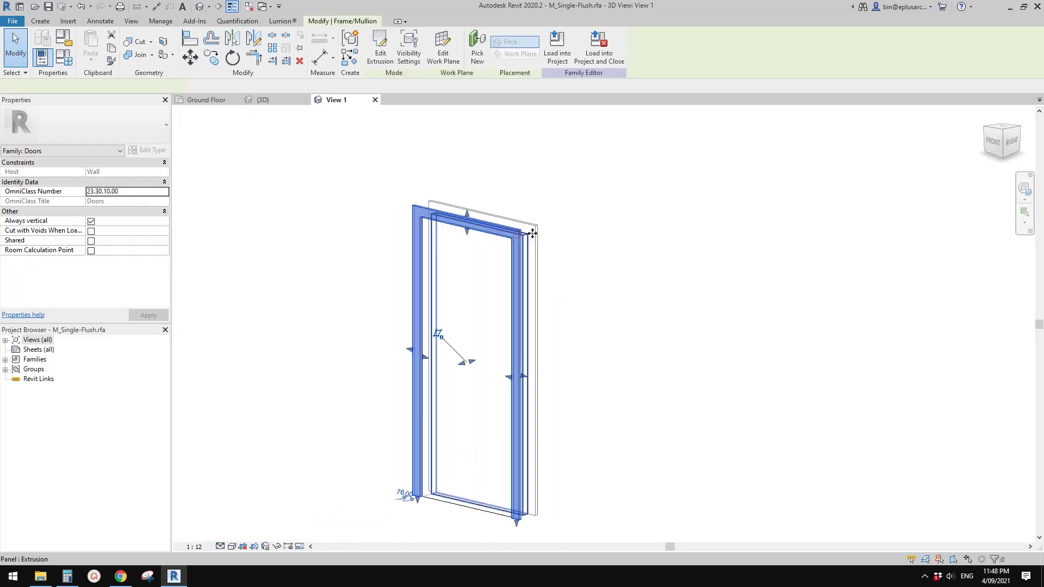
left_click(537, 231, "ctrl")
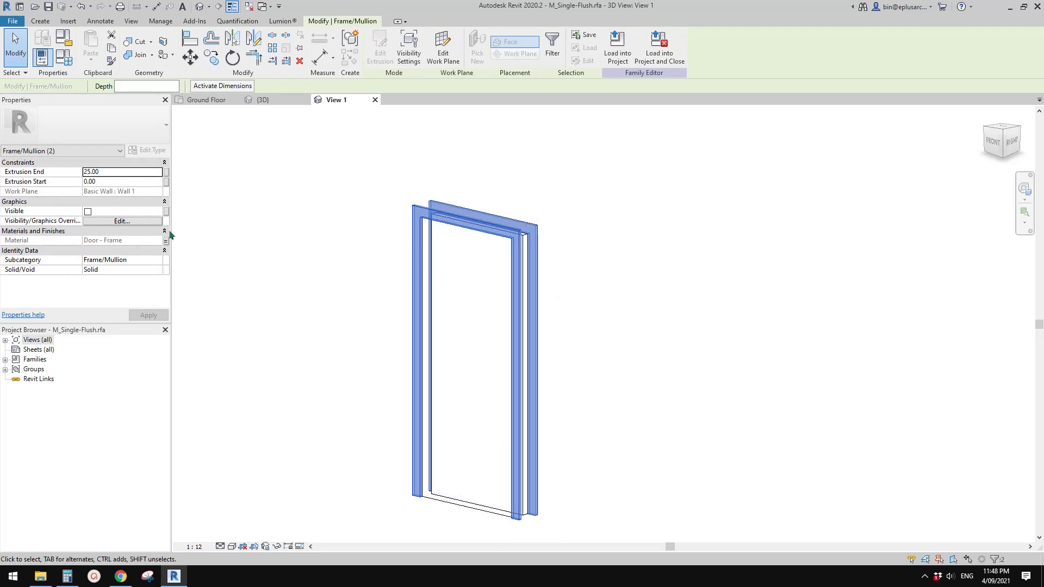
left_click(88, 212)
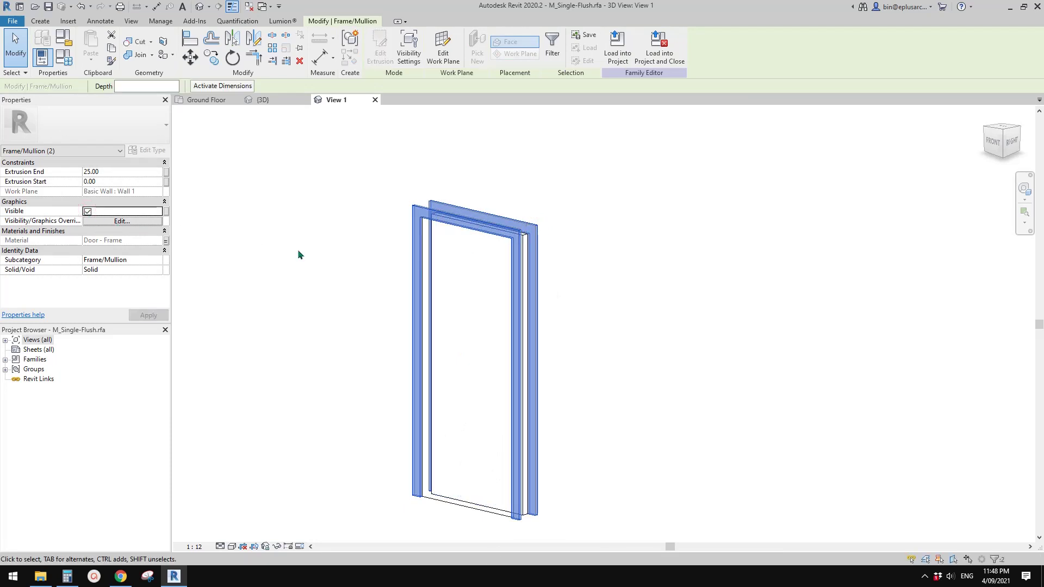
- Select both frame extrusions together with the six frame model lines using window selections around the frame's upper corners
scroll(303, 252, "down", 2)
middle_click_drag(382, 275, 384, 259)
left_click(385, 259)
scroll(452, 226, "up", 1)
middle_click_drag(461, 226, 511, 191, "shift")
left_click_drag(521, 186, 483, 215)
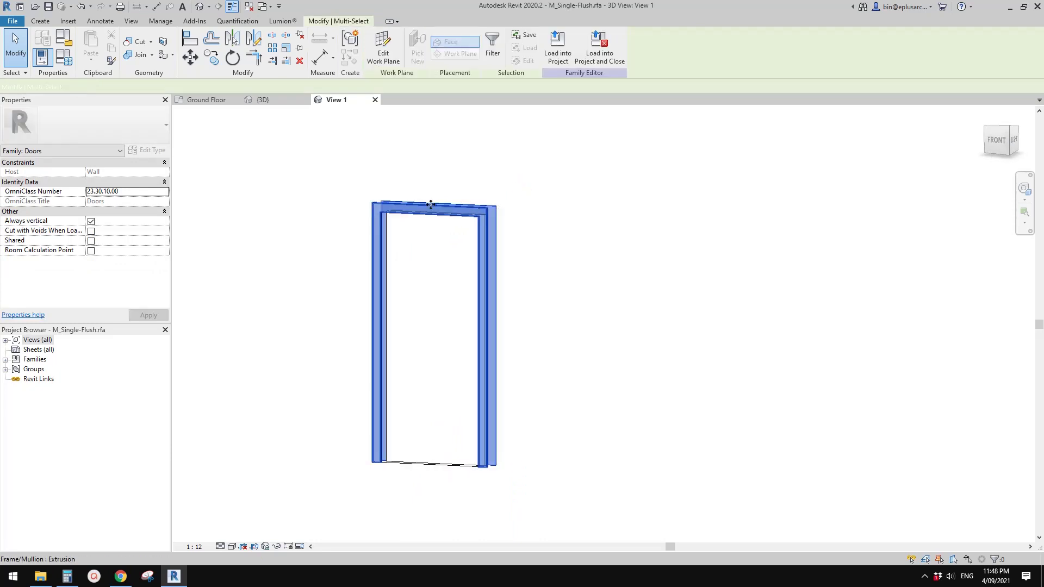
scroll(383, 202, "up", 2)
scroll(383, 203, "up", 1)
left_click_drag(403, 184, 342, 217, "ctrl")
scroll(443, 266, "down", 1)
middle_click_drag(443, 267, 421, 233)
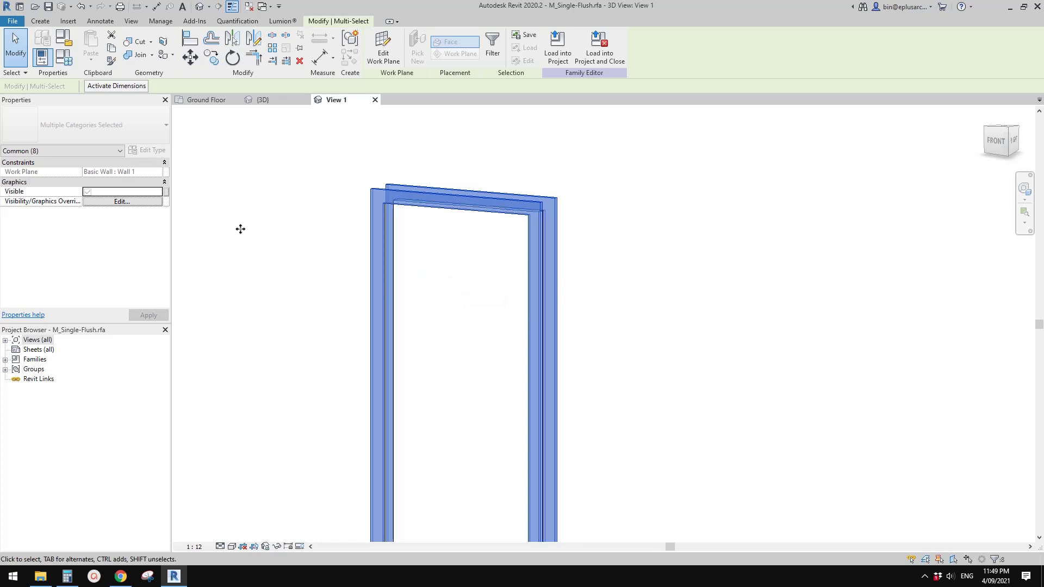
- Associate the selected elements' Visible property with a new instance family parameter named Vis
left_click(166, 192)
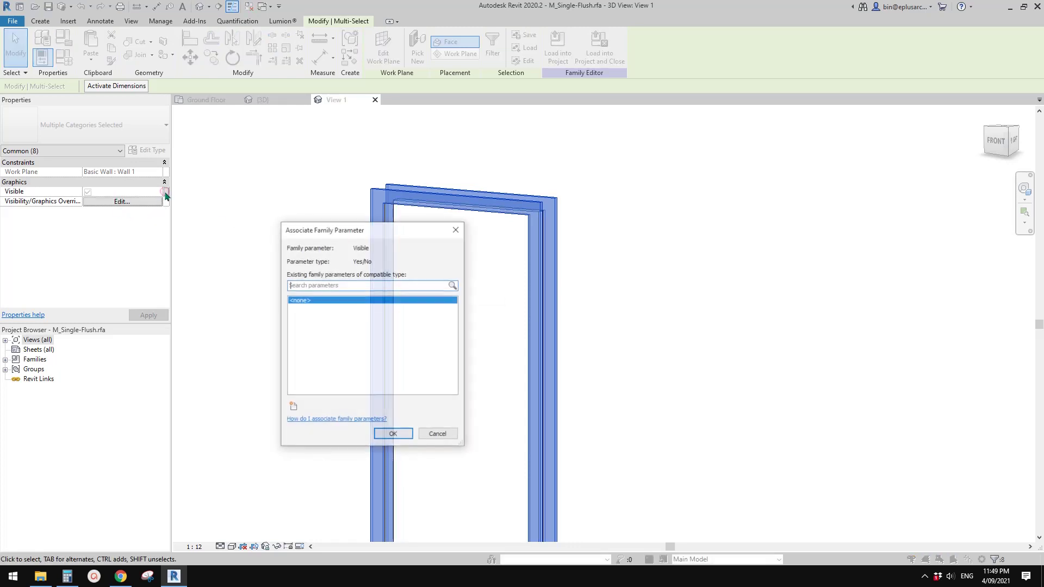
left_click(294, 406)
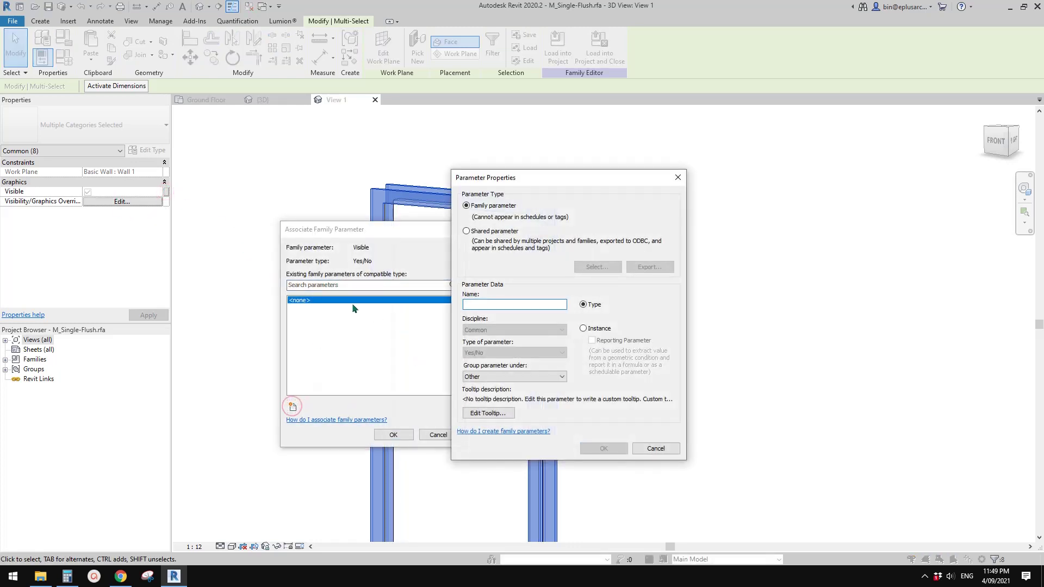
left_click_drag(520, 177, 609, 181)
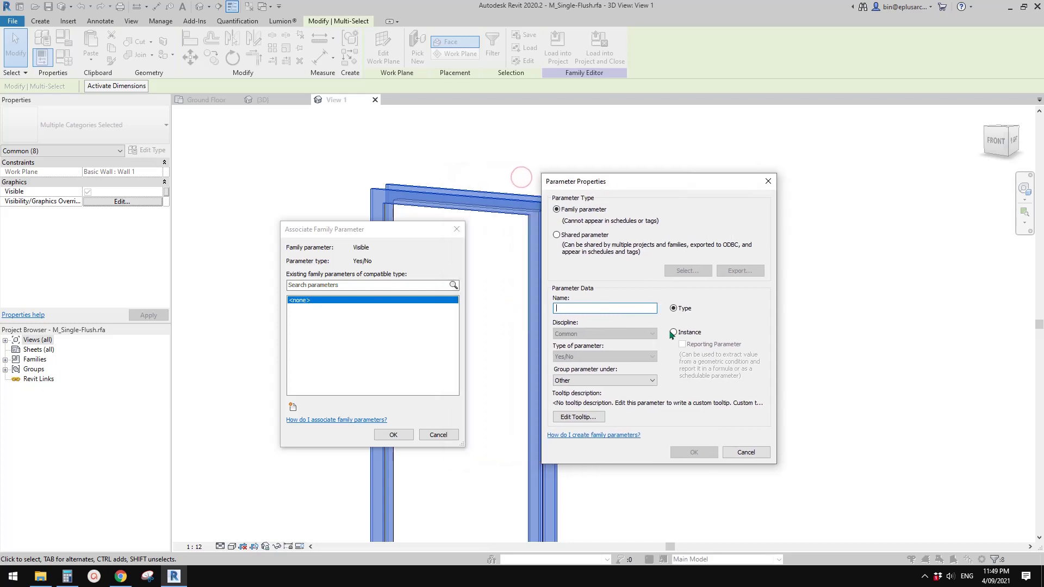
type("Vis")
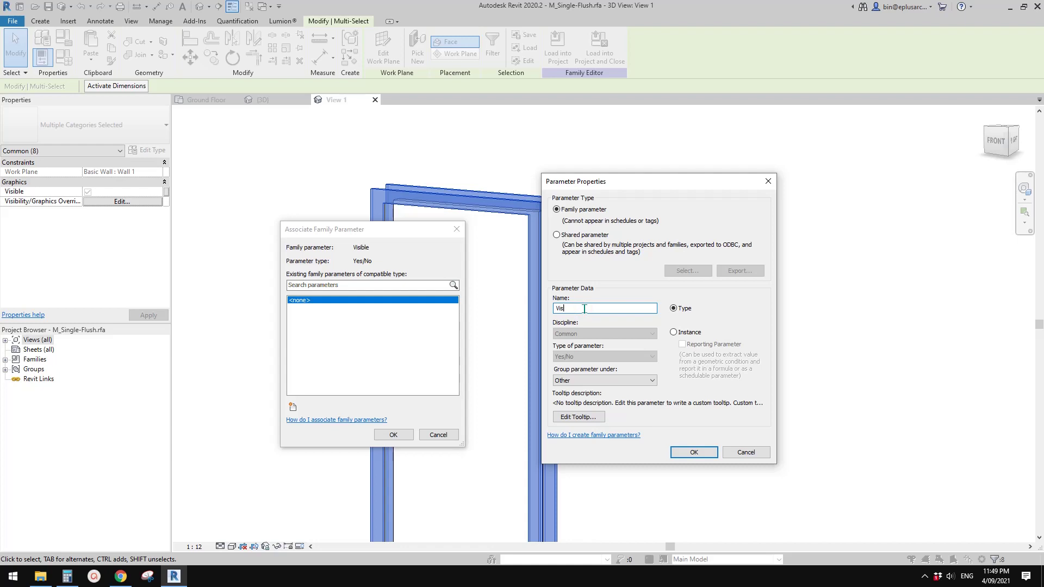
left_click(674, 332)
left_click(694, 452)
left_click(393, 434)
- Load the family into the project over the existing version and test the door's Vis parameter by turning it on and off
left_click(557, 43)
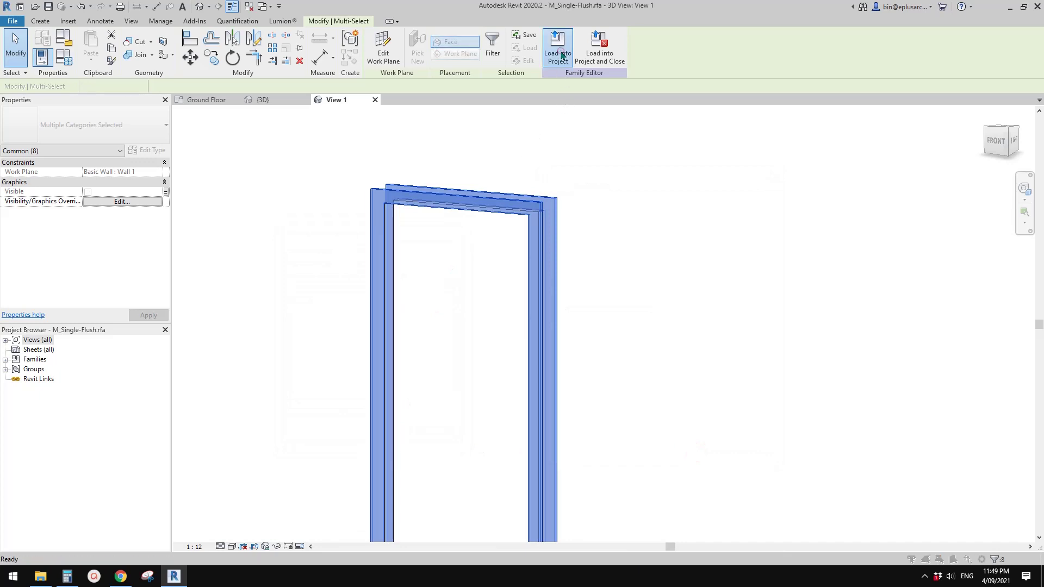
left_click(478, 252)
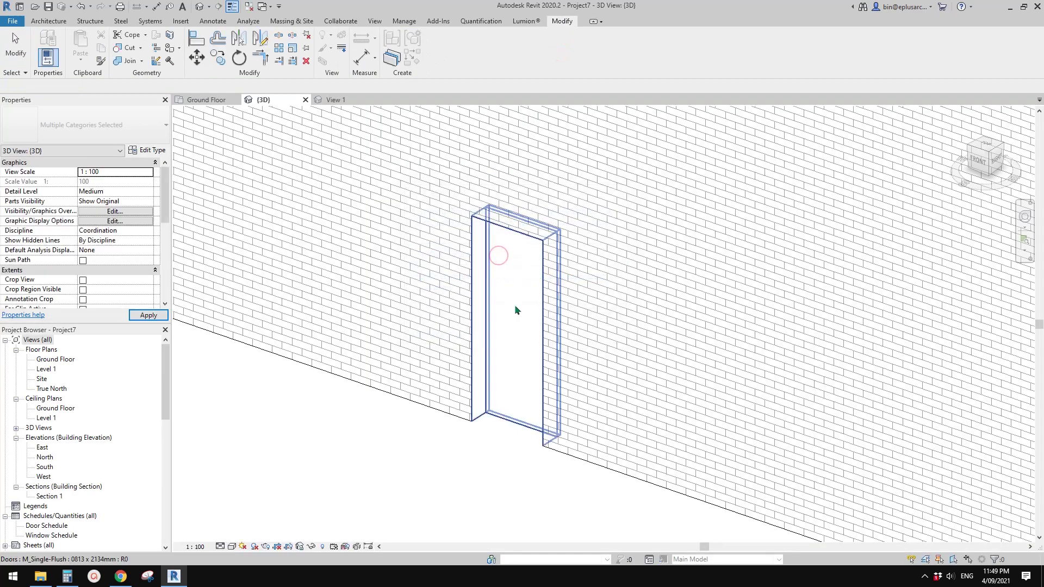
left_click(514, 321)
scroll(104, 282, "down", 3)
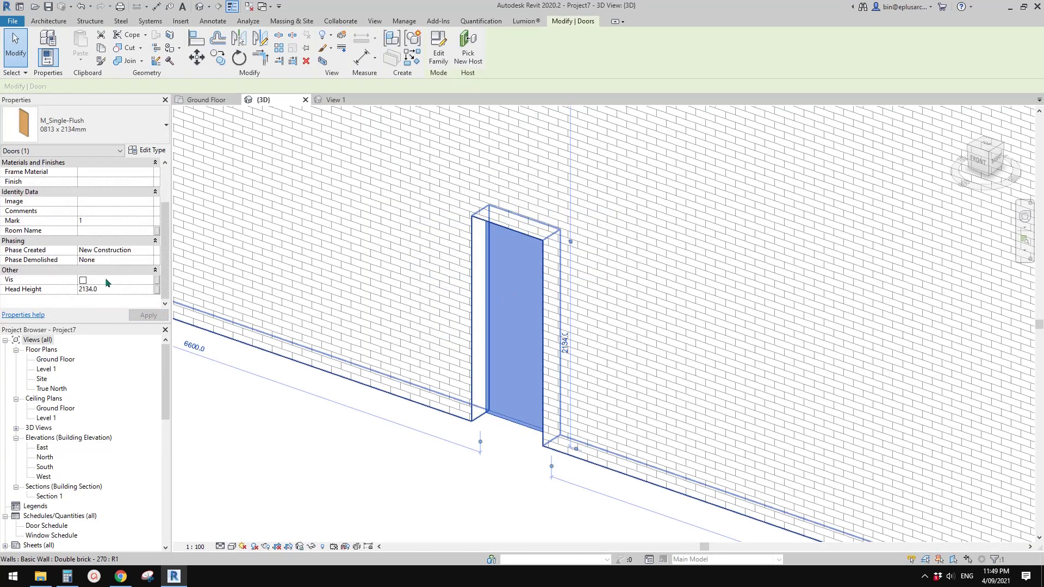
left_click(83, 280)
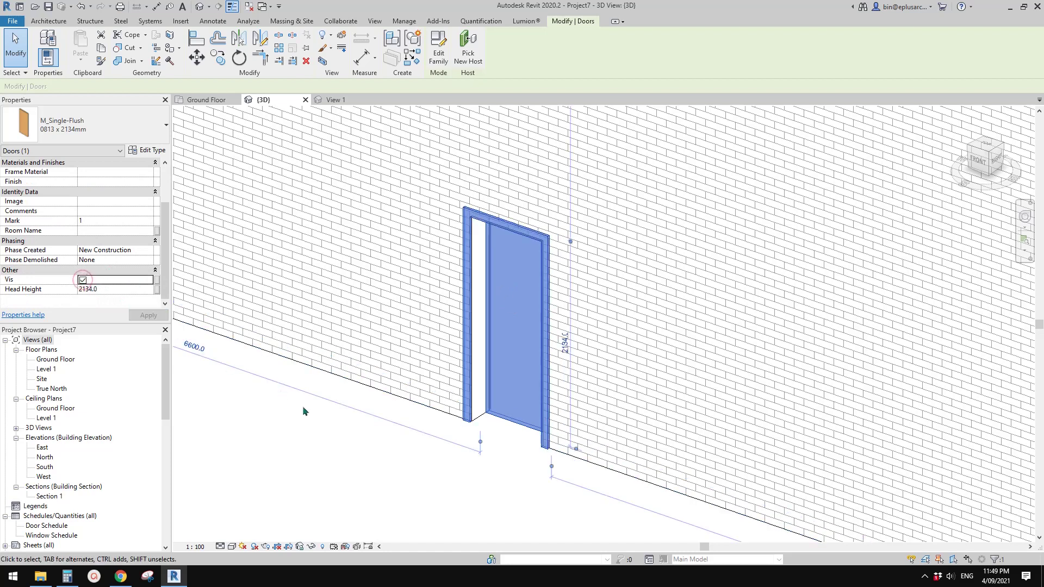
left_click(82, 280)
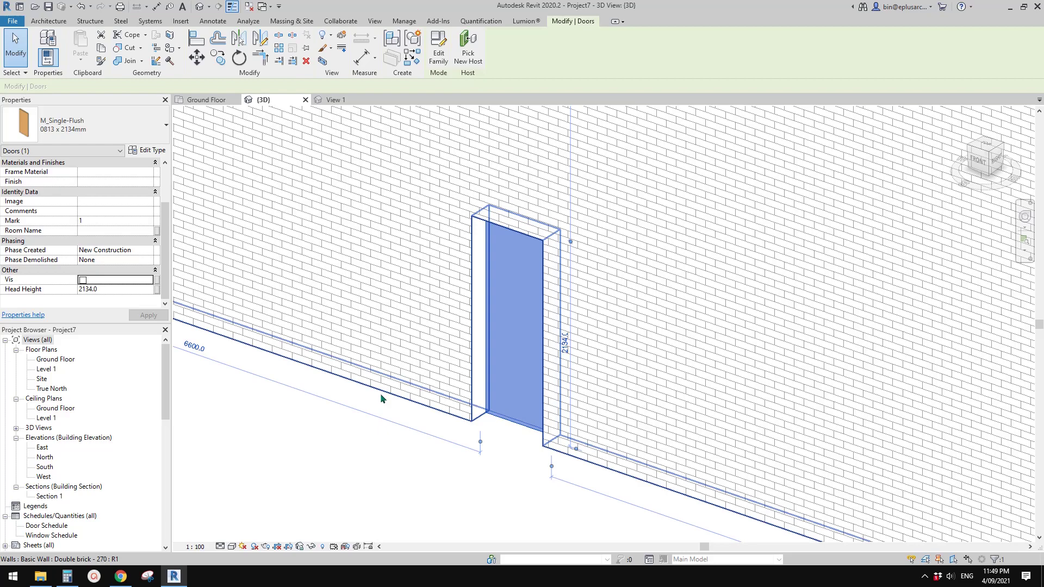
- Place a 1000 x 535mm Sink Kitchen-Double in front of the wall beside the door and end the placement
scroll(435, 366, "down", 2)
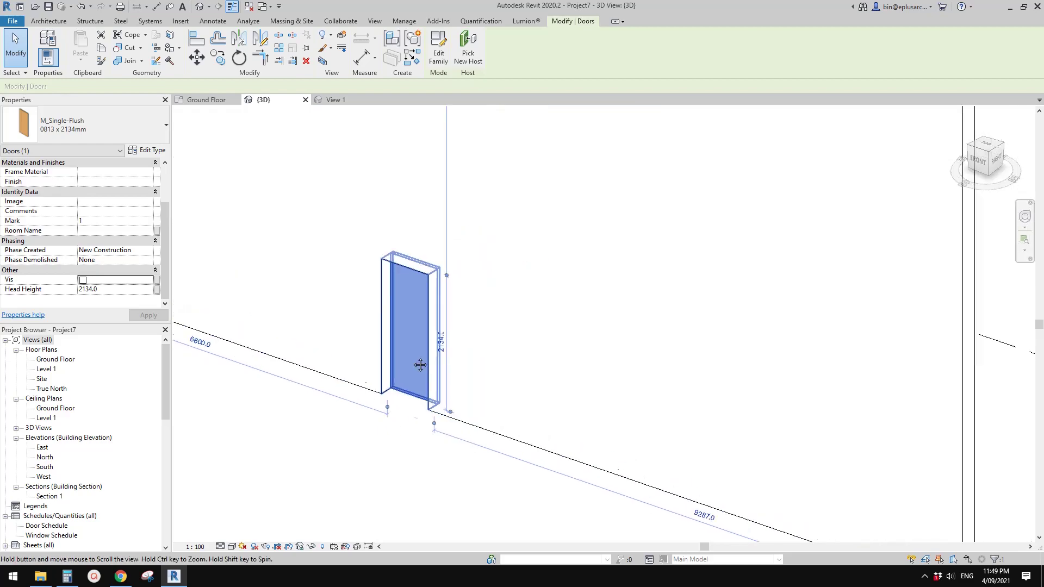
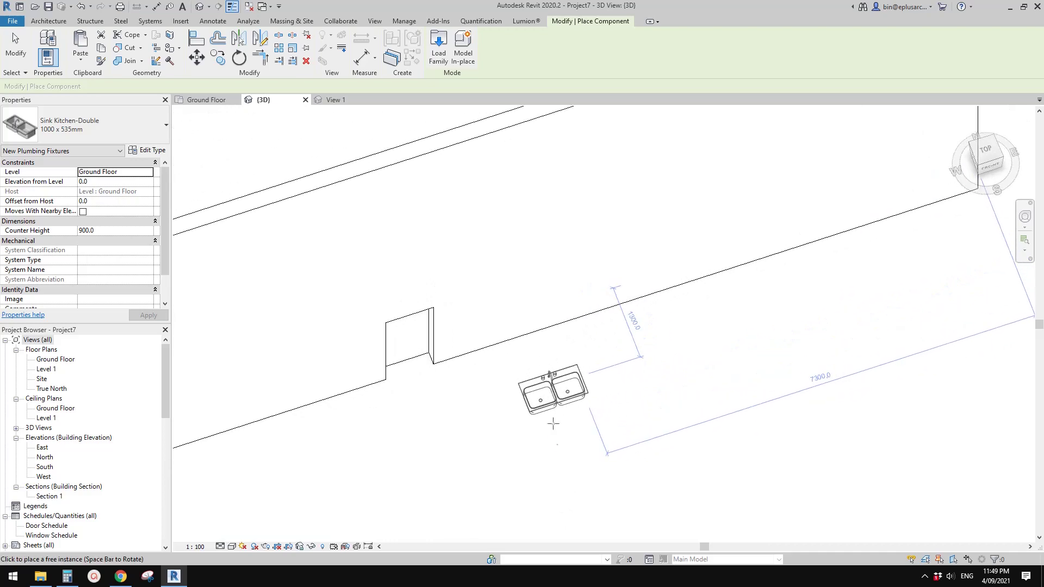
scroll(563, 378, "up", 2)
key("Escape")
key("Escape")
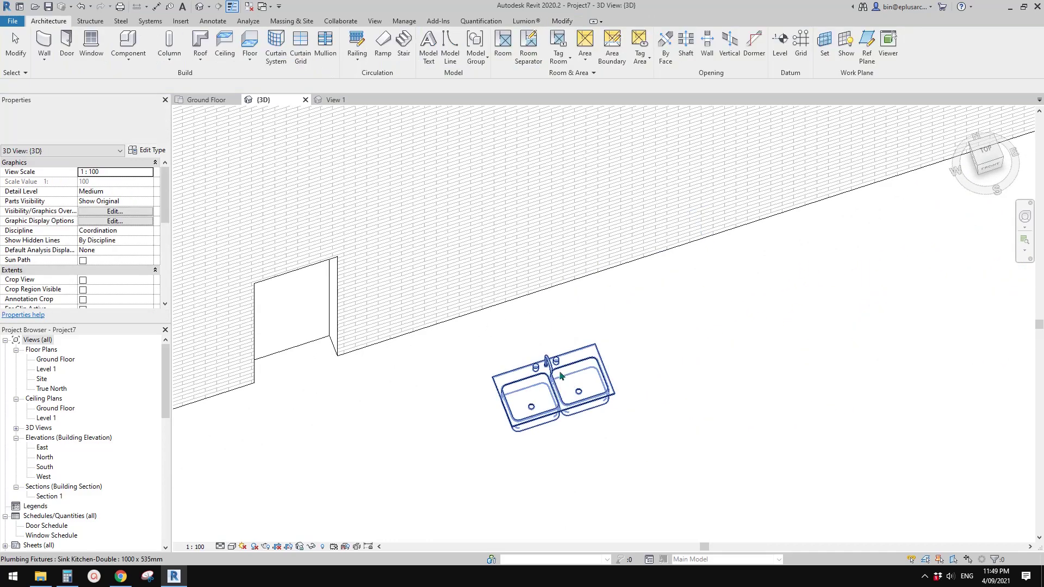
- Examine the double kitchen sink and its tap in the 3D view from several angles
left_click(556, 383)
middle_click_drag(553, 385, 646, 380, "shift")
key("Escape")
left_click(553, 386)
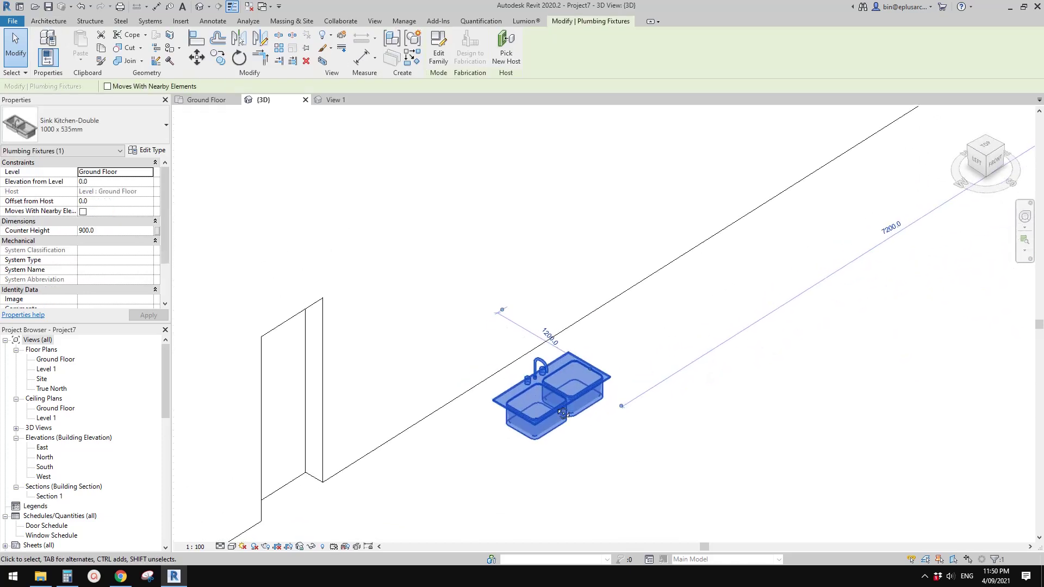
middle_click_drag(549, 433, 514, 456, "shift")
mouse_move(539, 384)
middle_mouse_down("shift")
mouse_move(529, 390)
mouse_move(559, 374)
mouse_move(435, 302)
mouse_move(540, 374)
mouse_move(539, 386)
mouse_move(499, 360)
mouse_move(544, 337)
middle_mouse_up("shift")
scroll(516, 356, "up", 1)
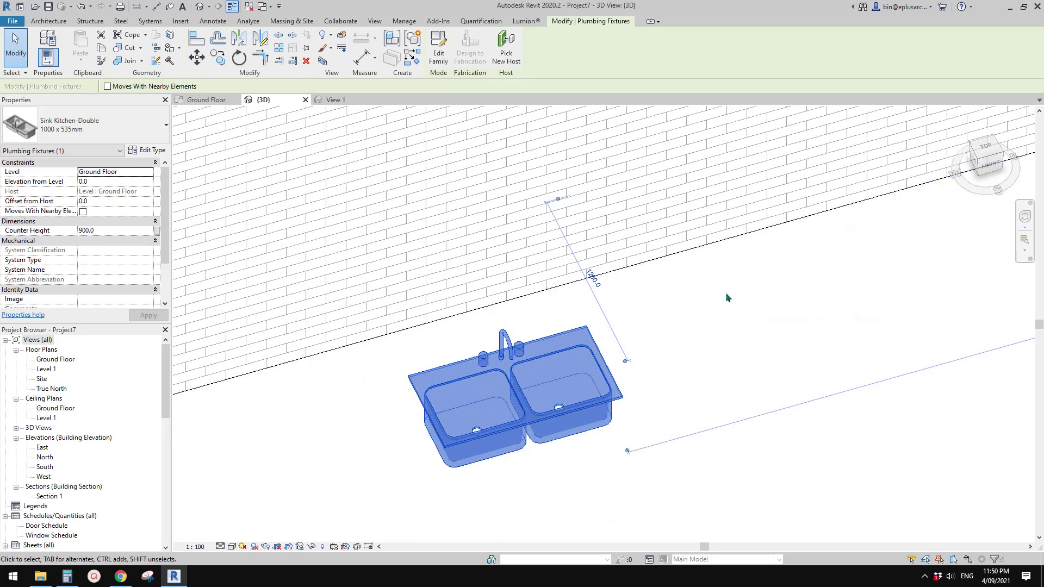
middle_click_drag(726, 297, 674, 338, "shift")
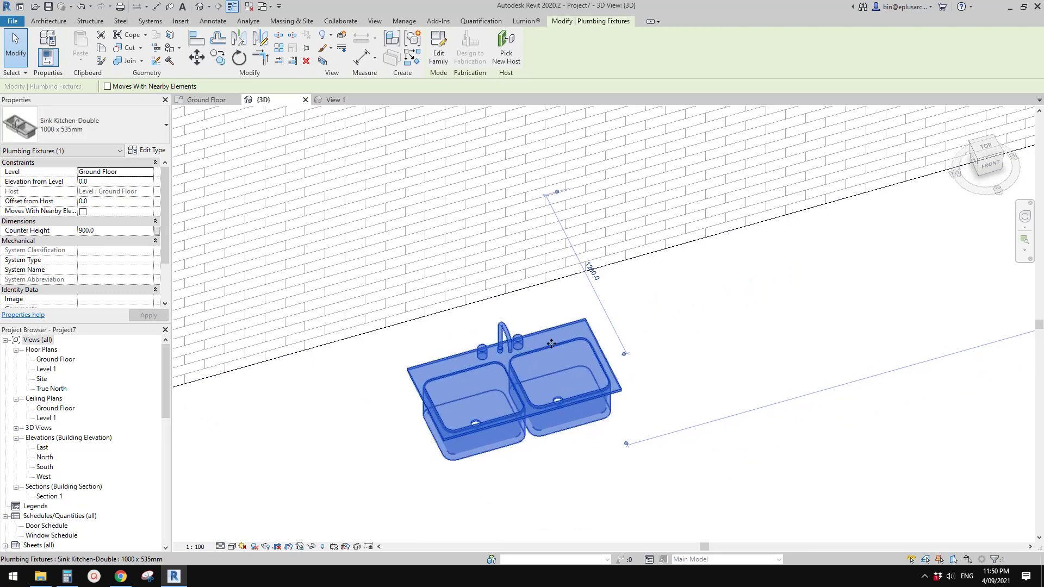
key("Escape")
left_click(563, 346)
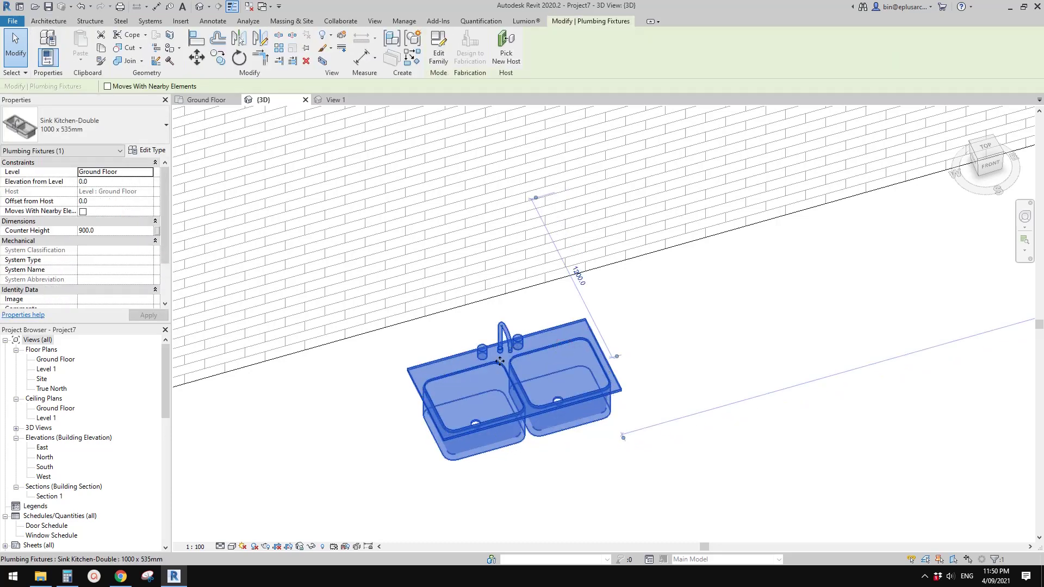
key("Escape")
scroll(552, 378, "down", 1)
middle_click_drag(565, 380, 549, 379)
left_click(559, 354)
key("Escape")
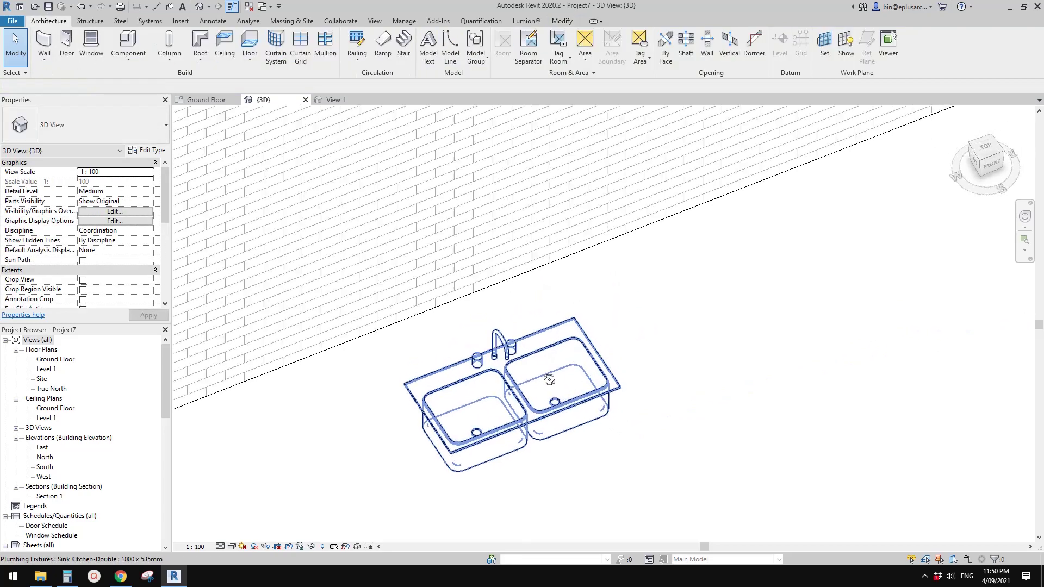
- Open the Sink Kitchen-Double family for editing and select the tap spout together with both tap handles
left_click(507, 361)
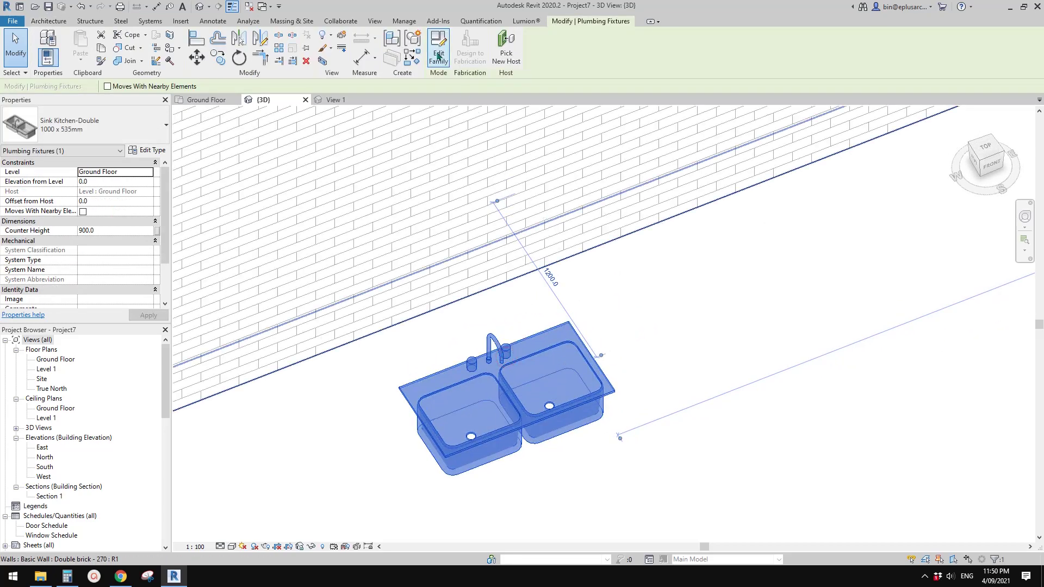
left_click(438, 56)
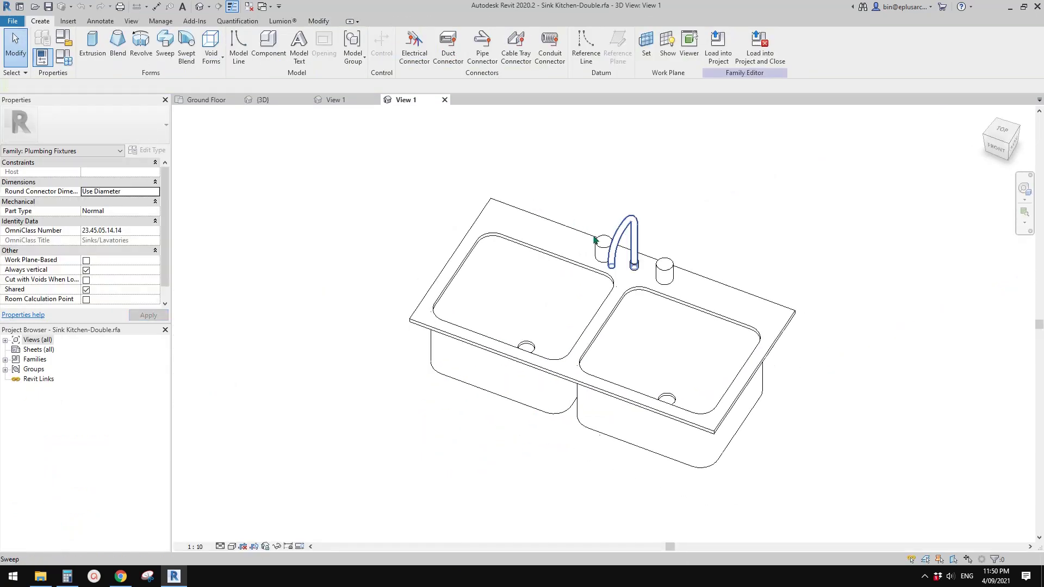
middle_click_drag(595, 240, 564, 252, "shift")
left_click_drag(537, 186, 678, 357)
middle_click_drag(666, 338, 642, 315)
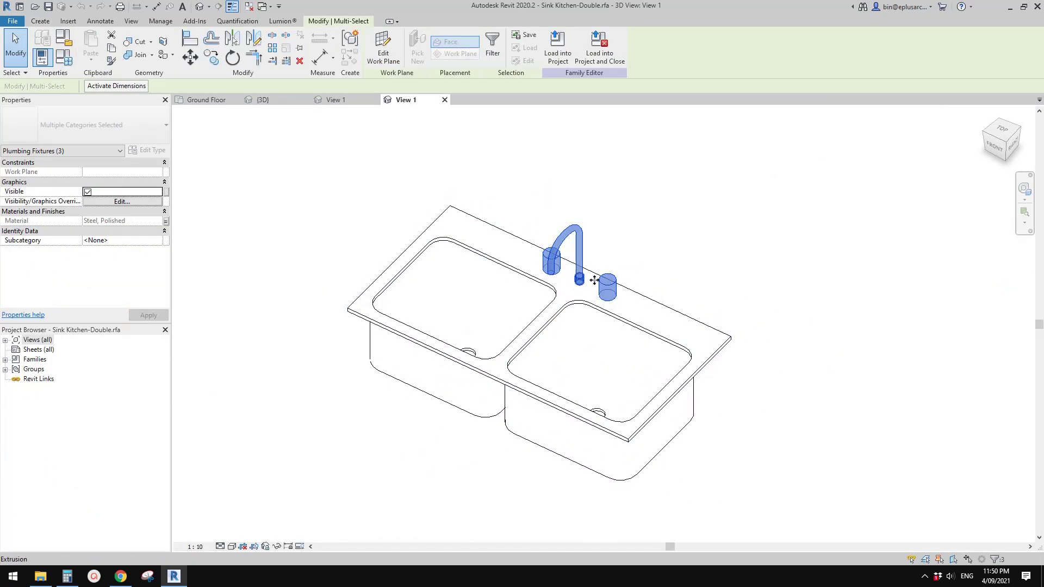
middle_click_drag(585, 278, 601, 259)
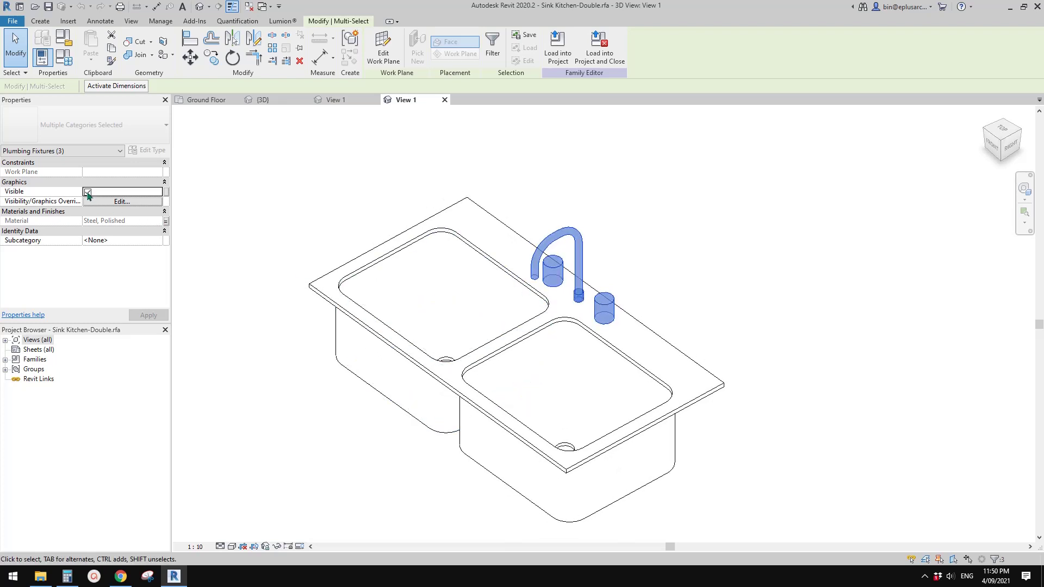
- Associate the selected tap parts' Visible property with a new instance family parameter named tap
left_click(166, 192)
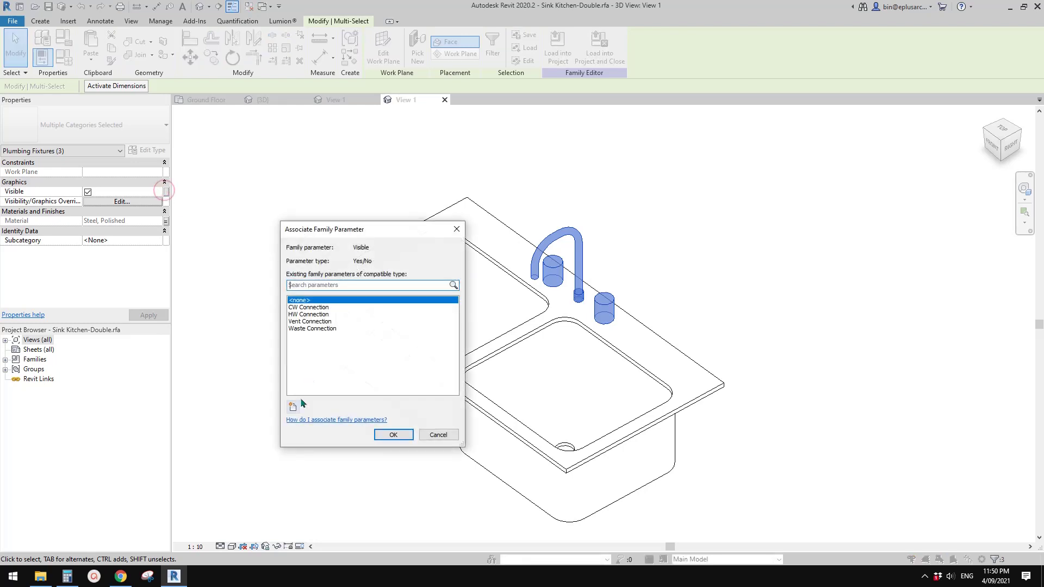
left_click(292, 408)
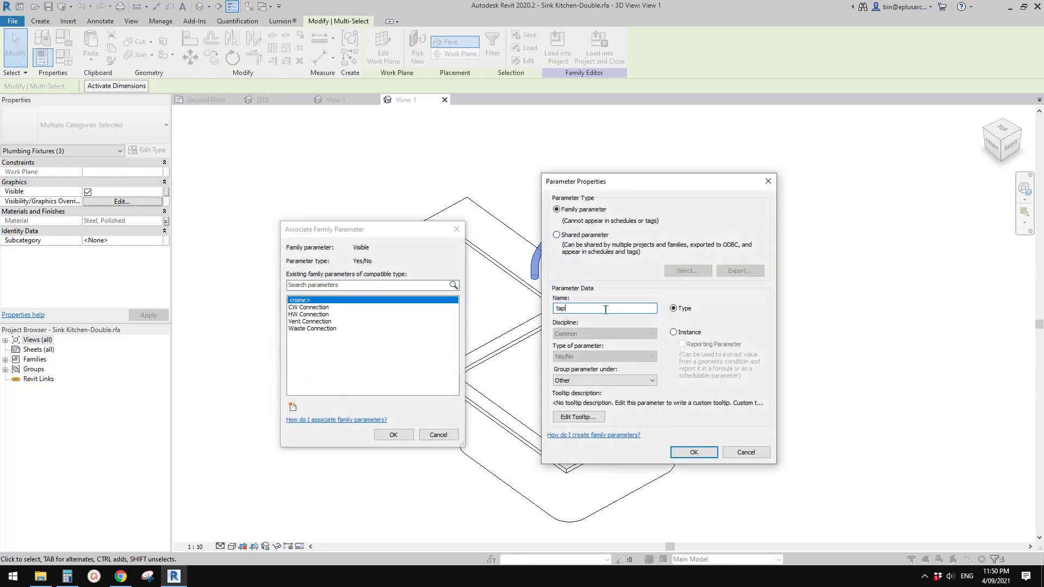
left_click(690, 453)
left_click(399, 436)
- Load the sink family into Project7 over the existing version
left_click(553, 50)
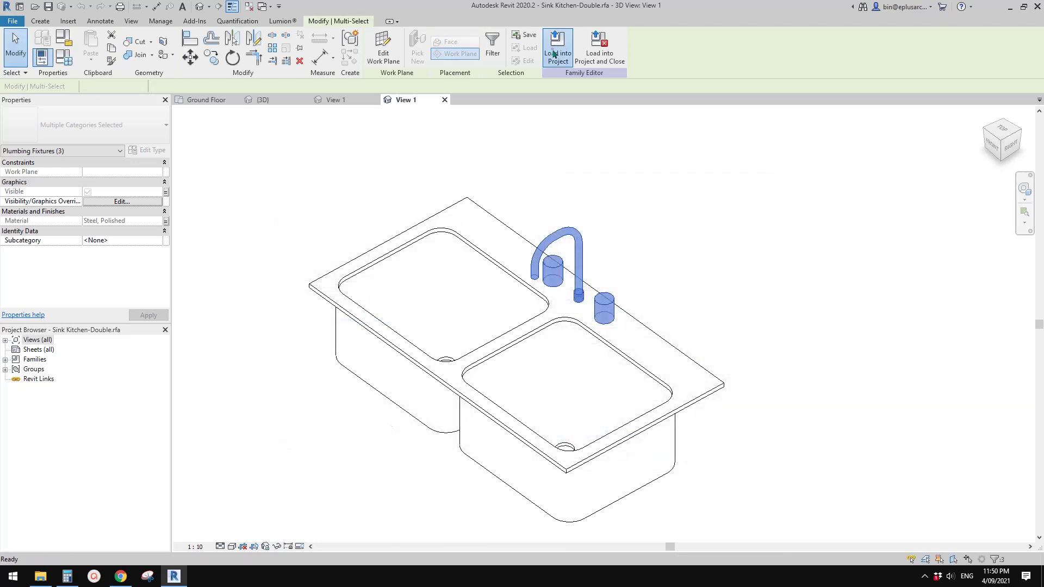
left_click(391, 334)
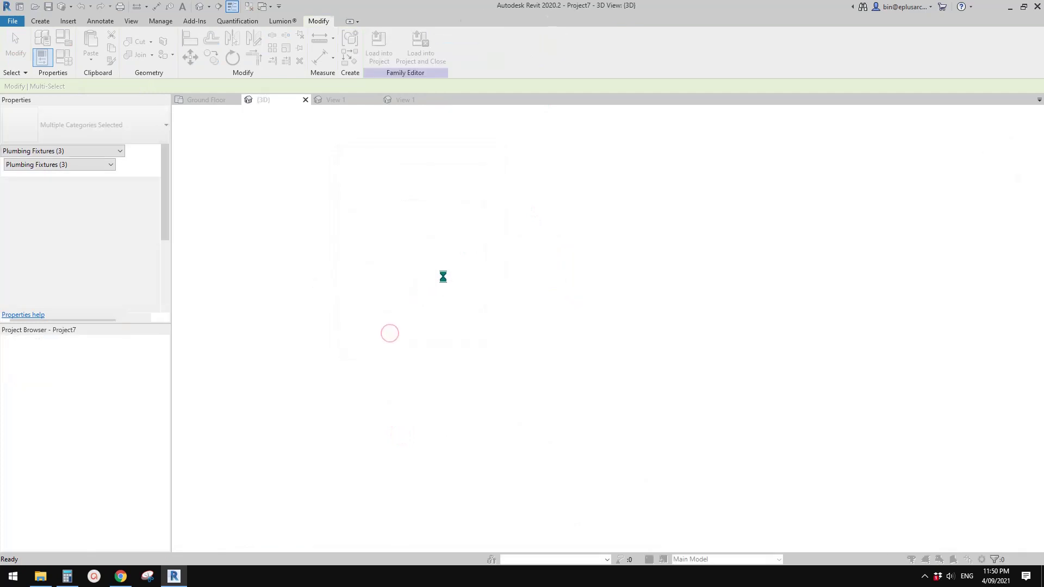
left_click(487, 260)
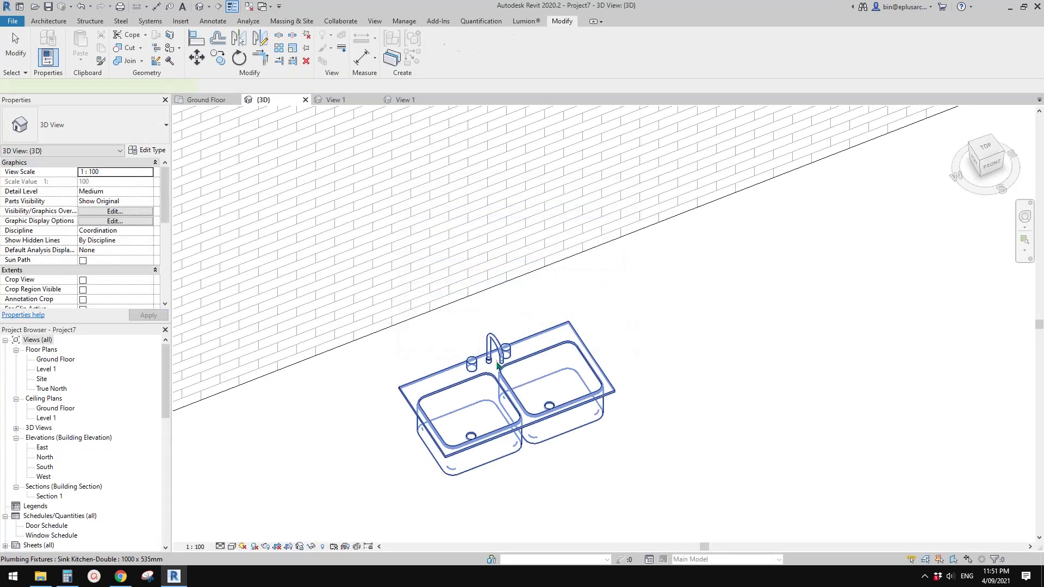
- Test the placed sink's tap parameter by turning it off and back on
left_click(497, 365)
middle_click_drag(484, 389, 568, 305)
scroll(560, 301, "down", 1)
scroll(112, 273, "down", 4)
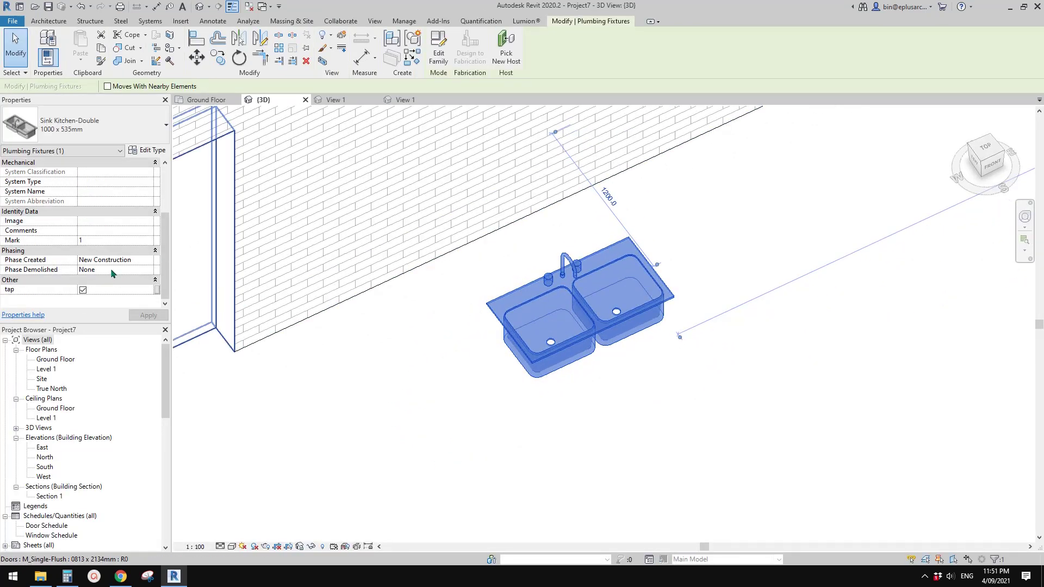
left_click(83, 290)
left_click(414, 386)
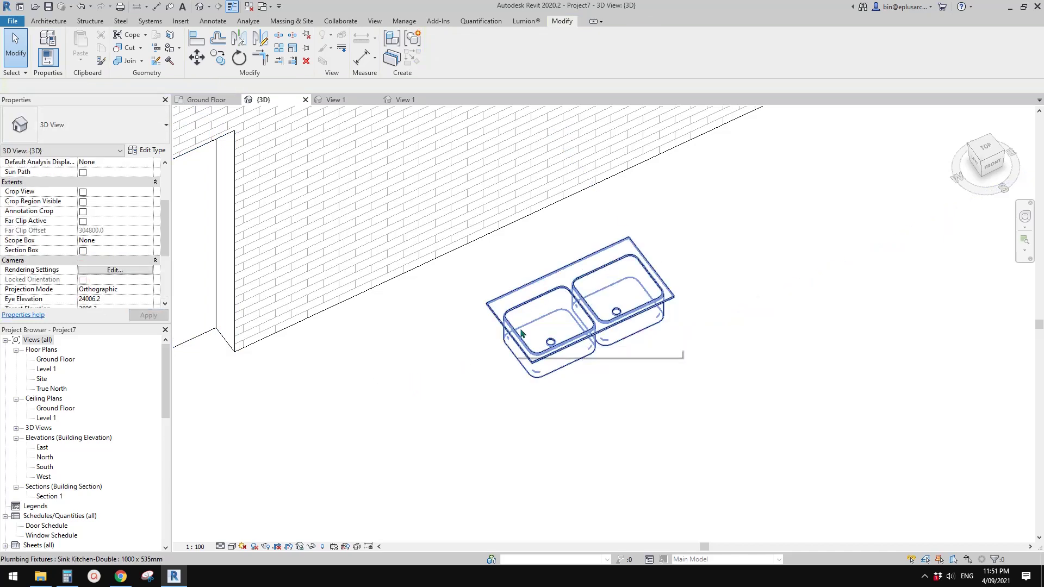
left_click(570, 300)
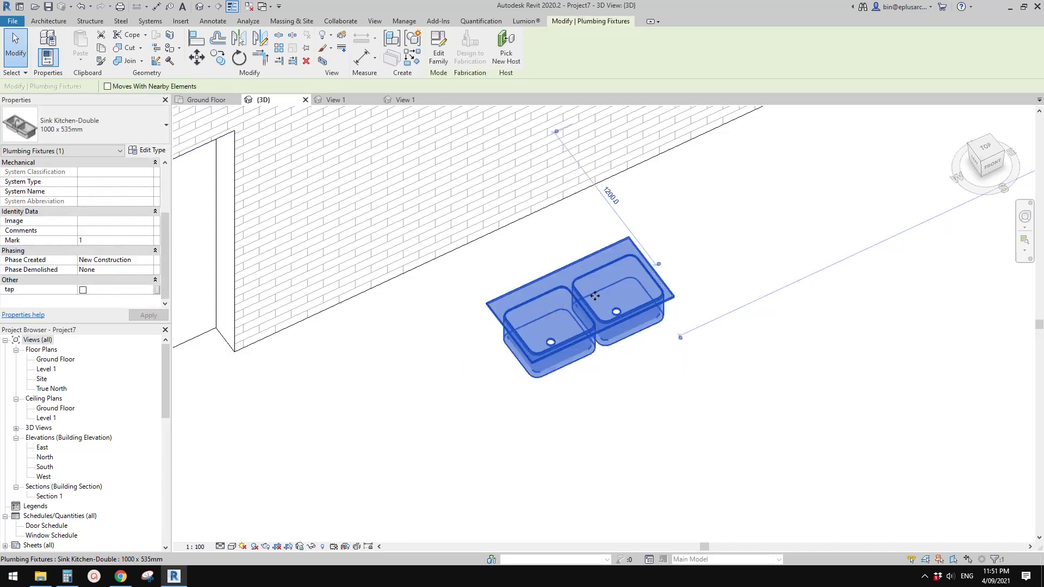
middle_click_drag(594, 296, 514, 314)
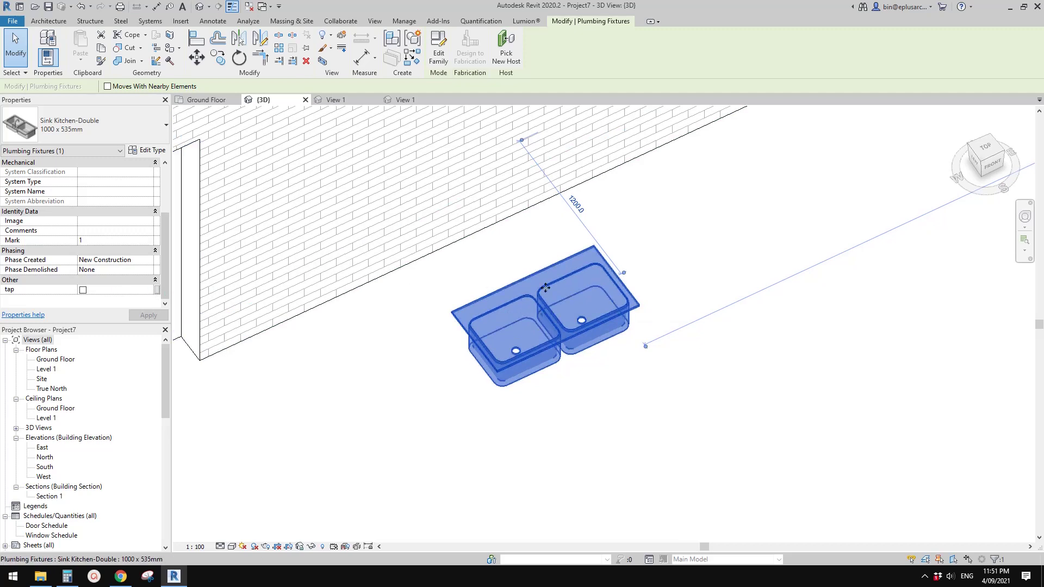
left_click(83, 290)
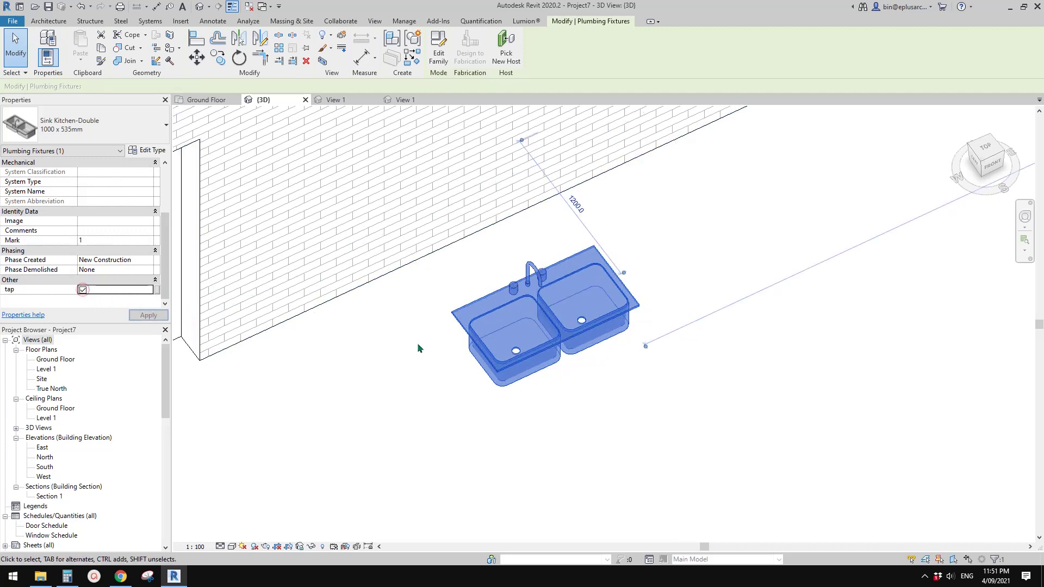
left_click(407, 352)
middle_click_drag(512, 317, 549, 367, "shift")
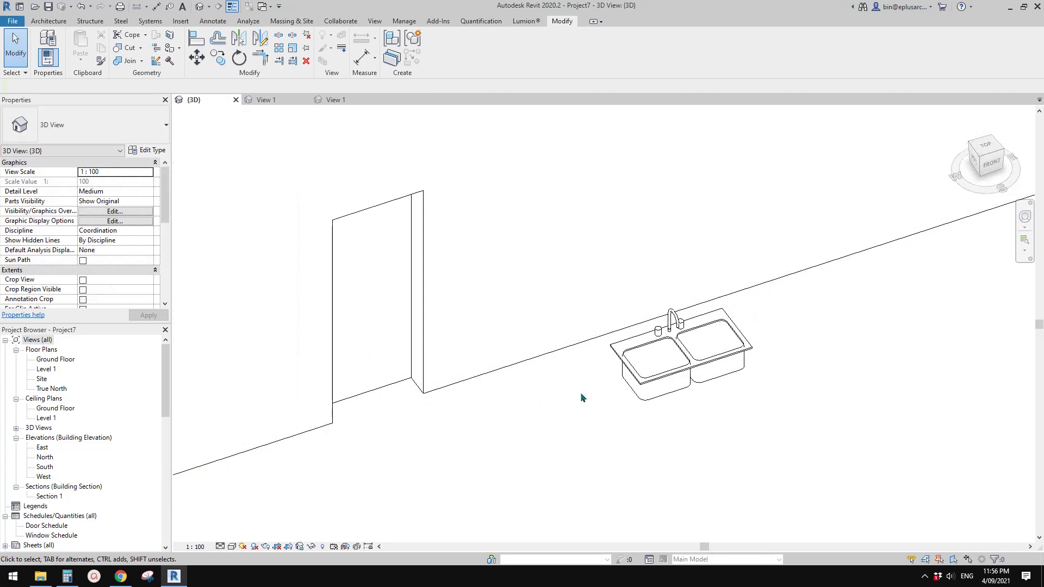
middle_click_drag(581, 395, 564, 392)
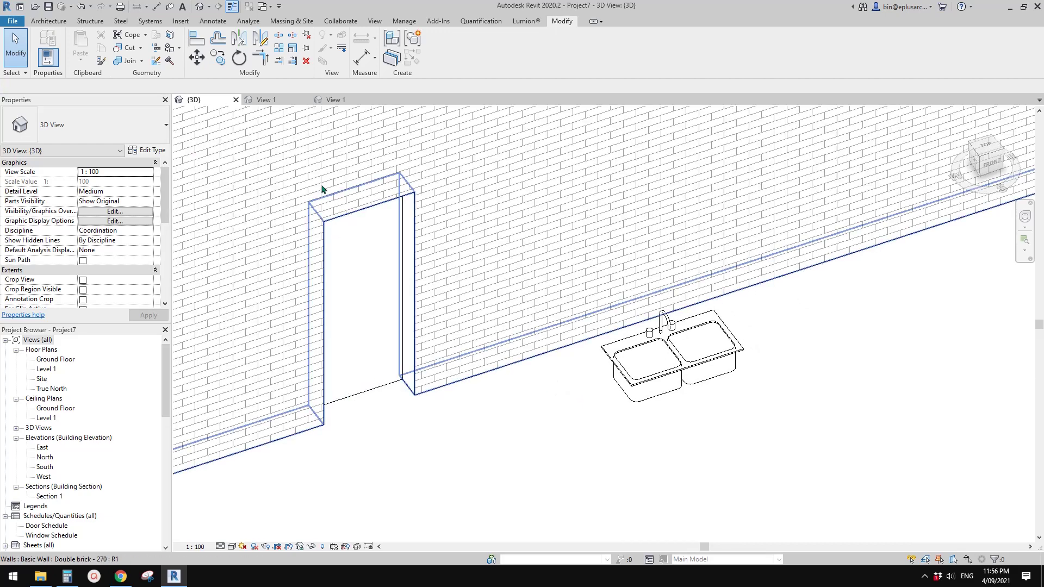
- Create a new family from the Metric Generic Model.rft template
left_click(14, 22)
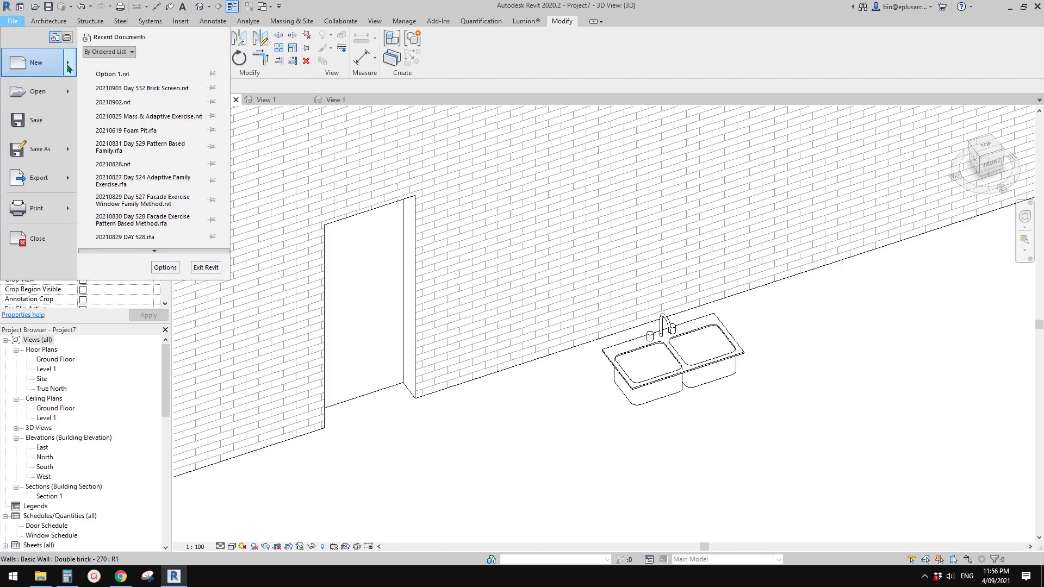
mouse_move(69, 68)
left_click(132, 101)
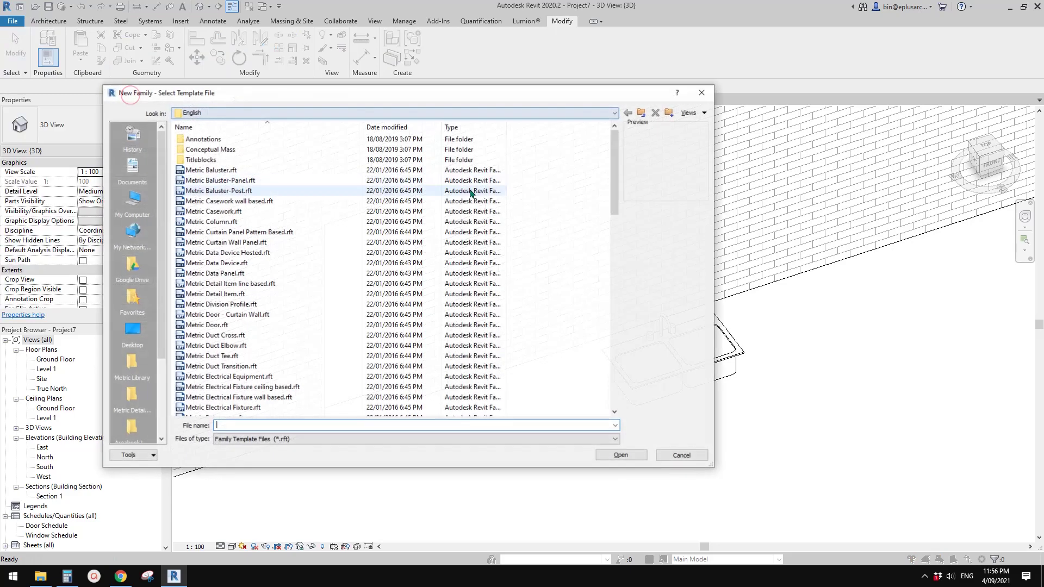
left_click_drag(614, 155, 615, 337)
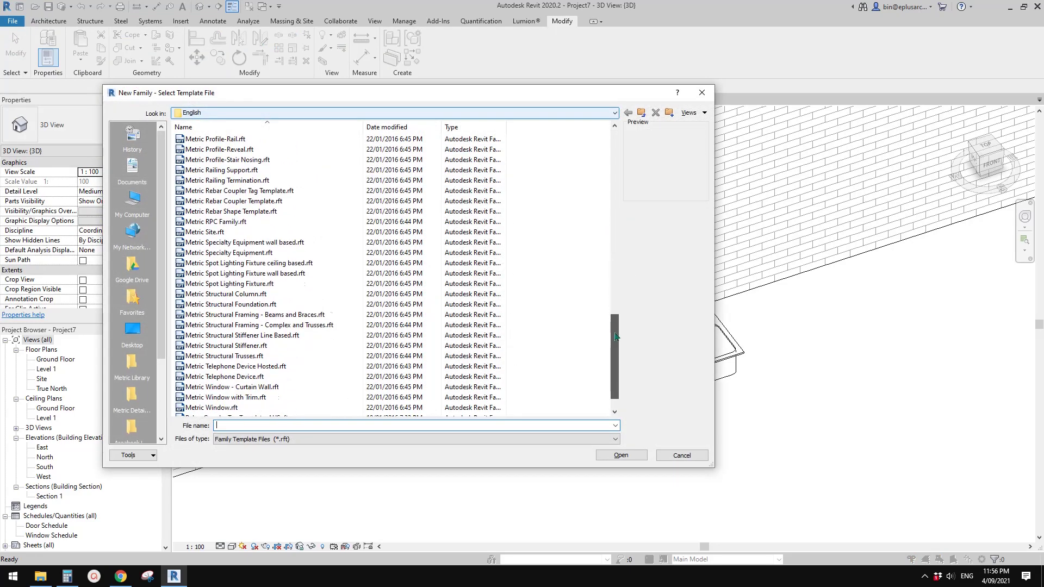
scroll(237, 261, "up", 1)
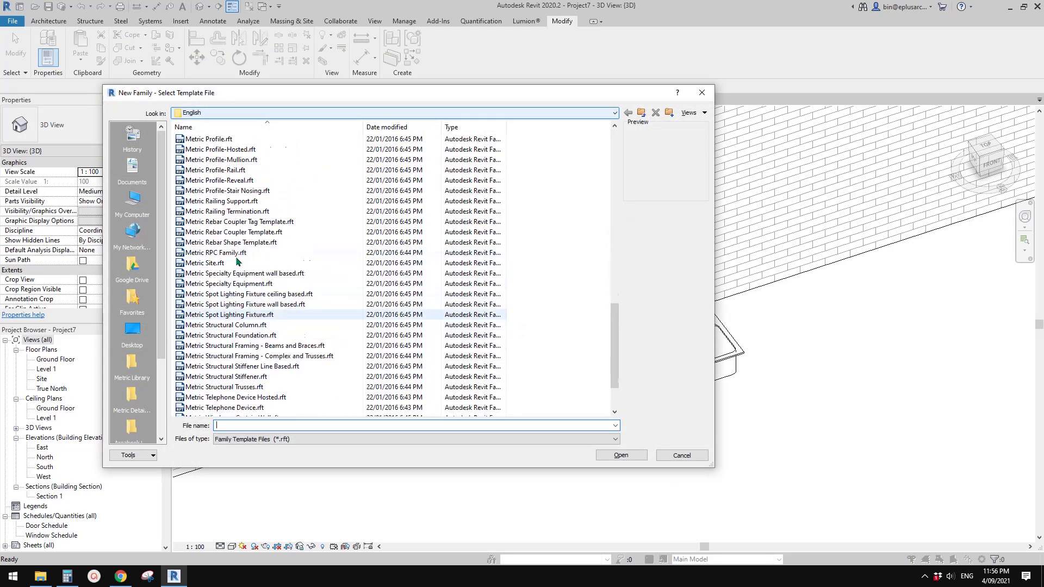
scroll(239, 266, "up", 9)
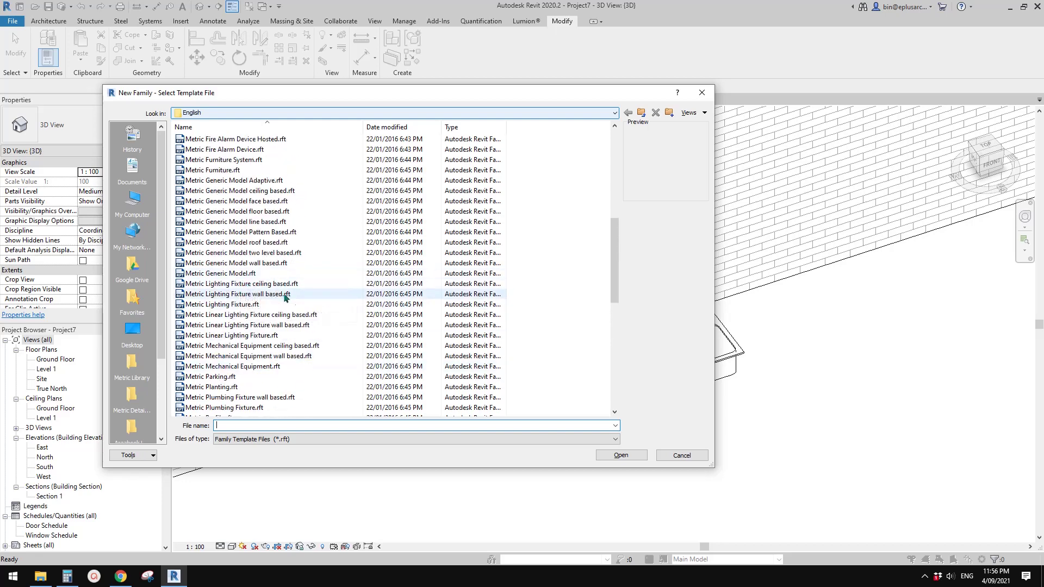
double_click(285, 294)
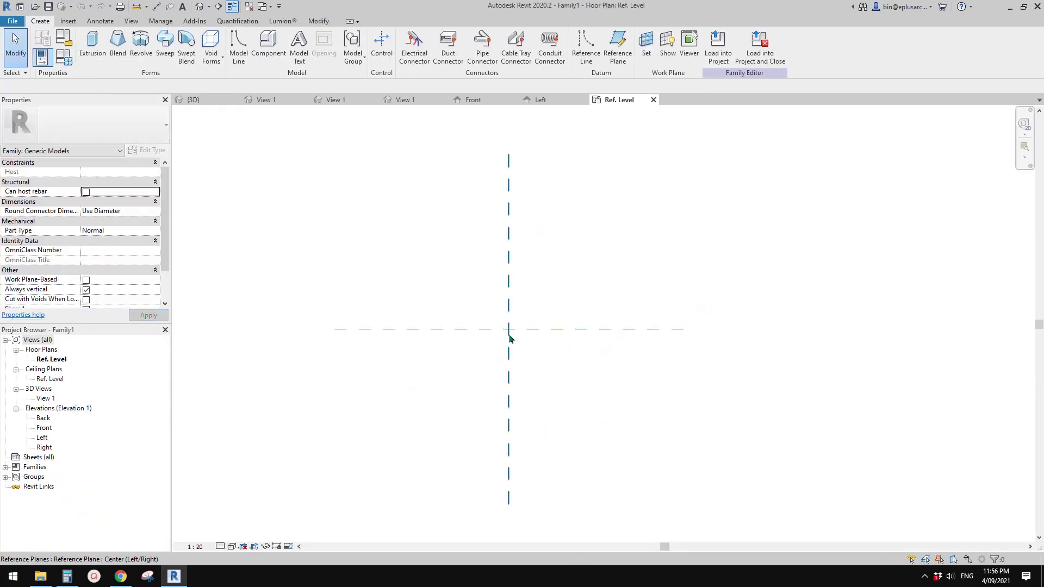
scroll(543, 294, "up", 1)
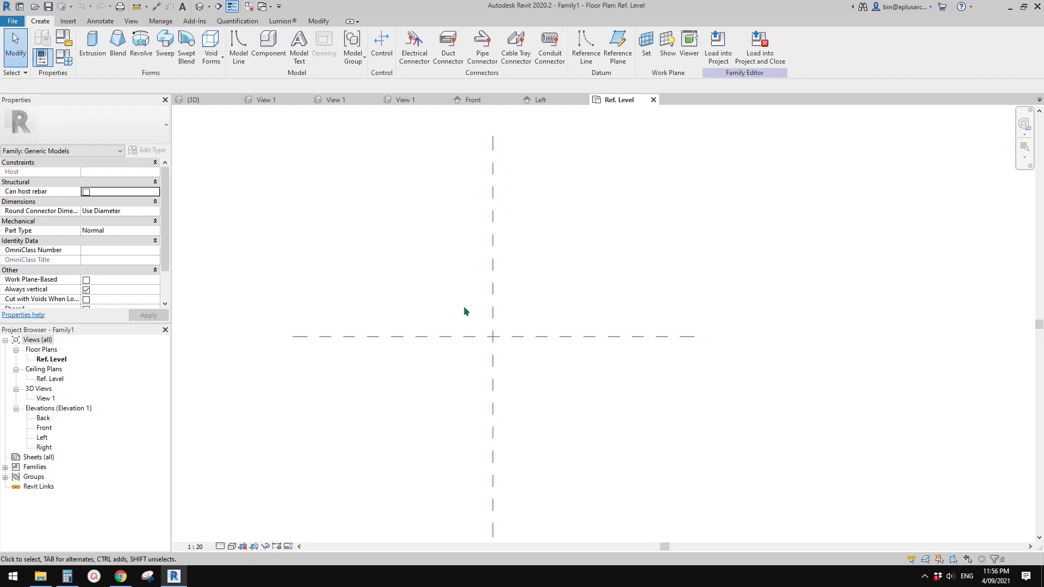
- Create a 250 mm deep extrusion from a rectangle drawn around the crossing of the centre reference planes in the Ref. Level plan
left_click(93, 47)
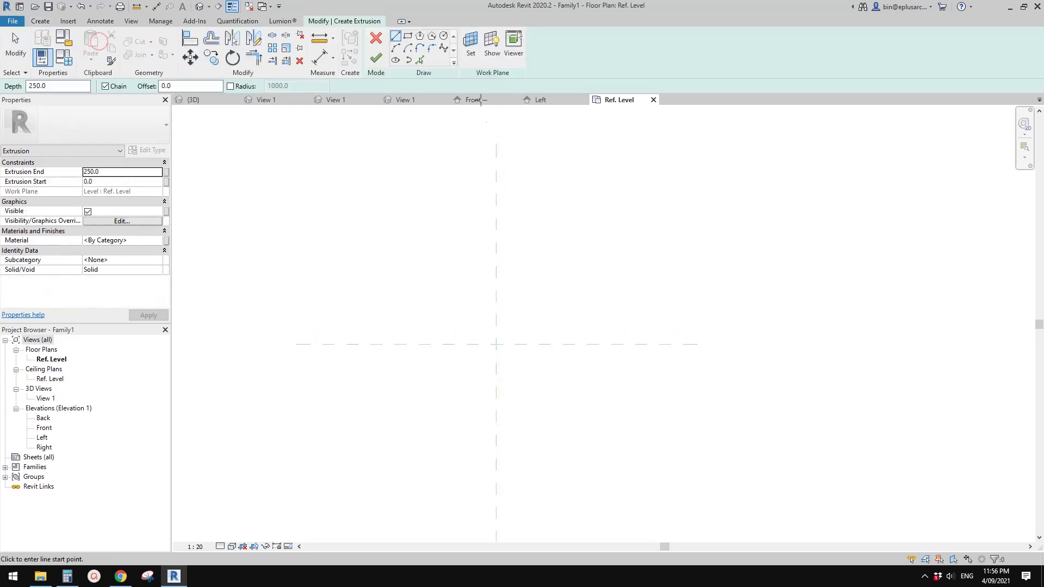
left_click(408, 37)
left_click(395, 263)
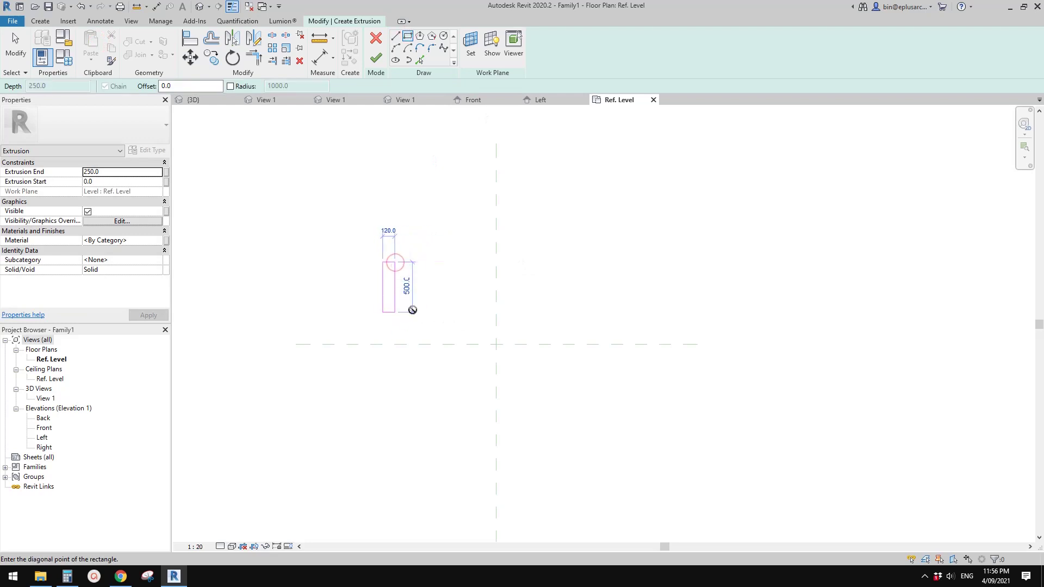
left_click(625, 424)
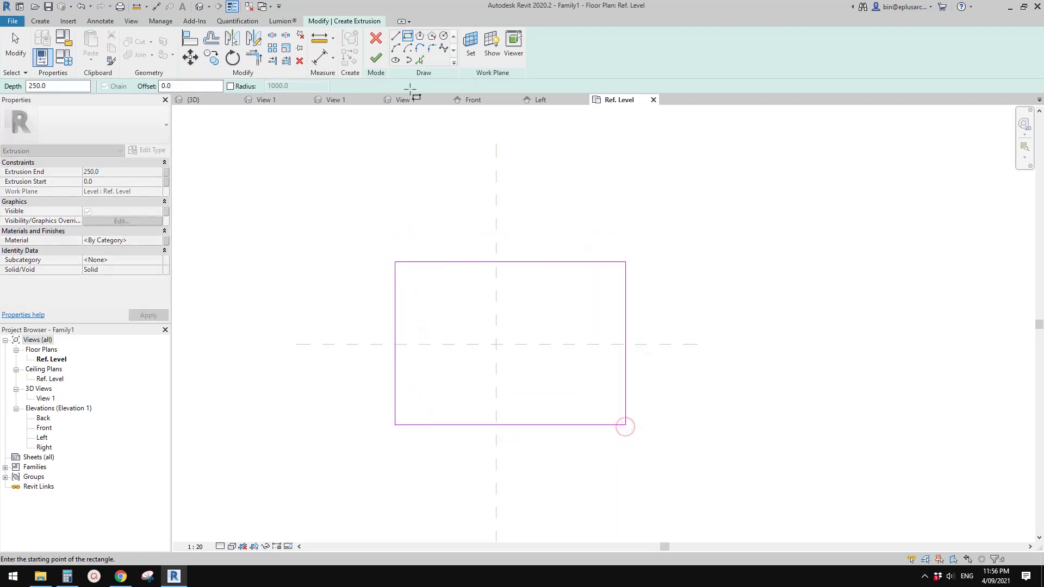
left_click(376, 58)
key("Escape")
- Draw a horizontal reference plane about 445 mm above Ref. Level, over the extrusion, in the Front elevation
double_click(44, 428)
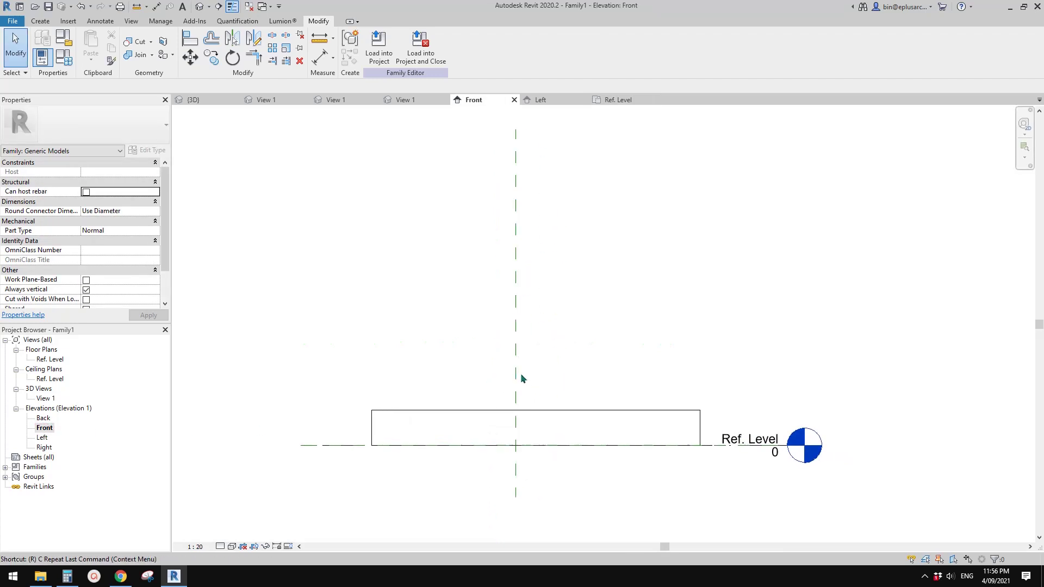
key("p")
left_click(366, 381)
key("Escape")
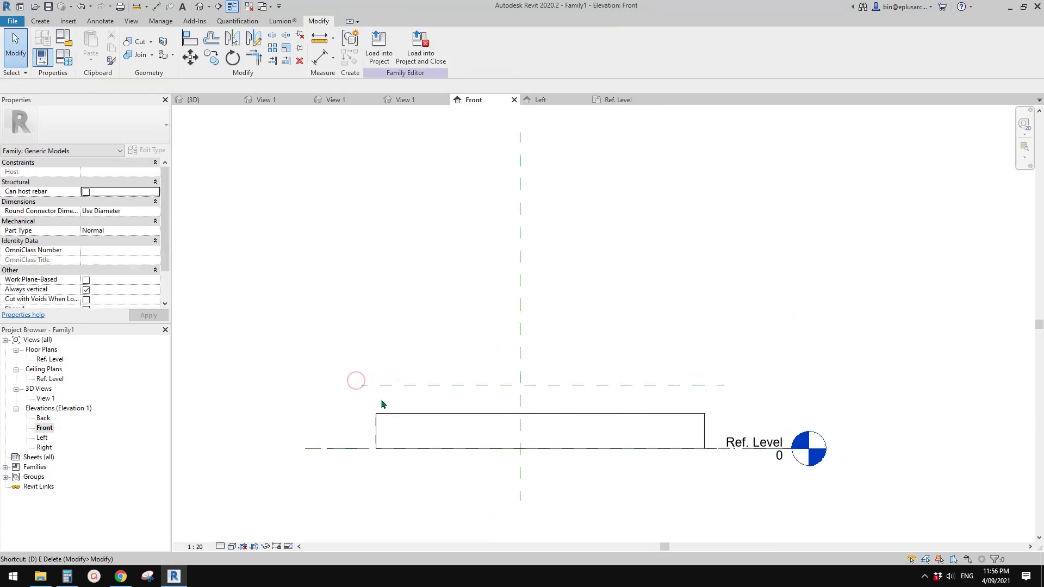
- Dimension the height between the Ref. Level and the reference plane above the extrusion
key("d")
key("i")
left_click(352, 381)
left_click(356, 447)
left_click(345, 432)
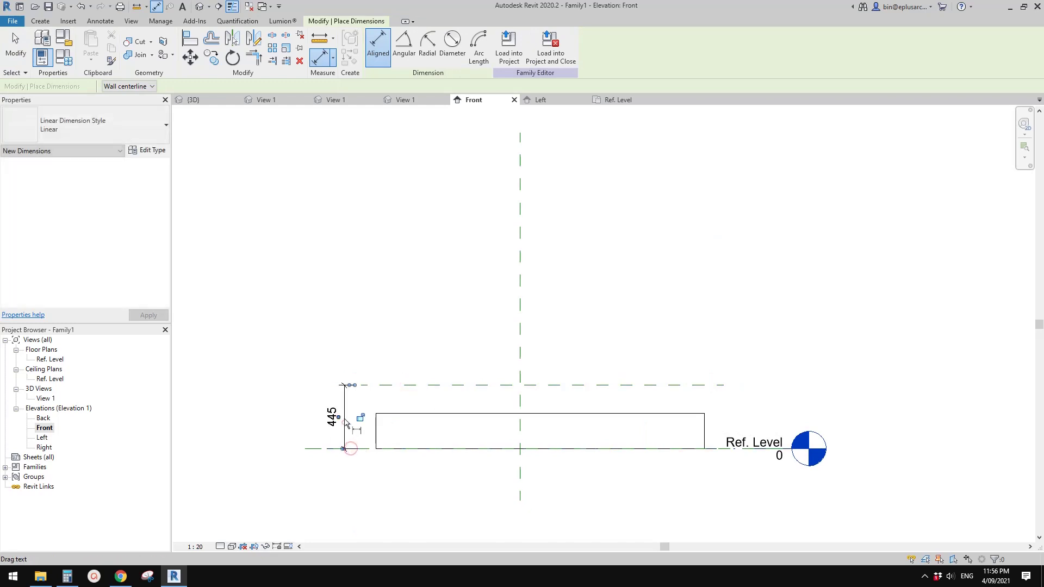
key("Escape")
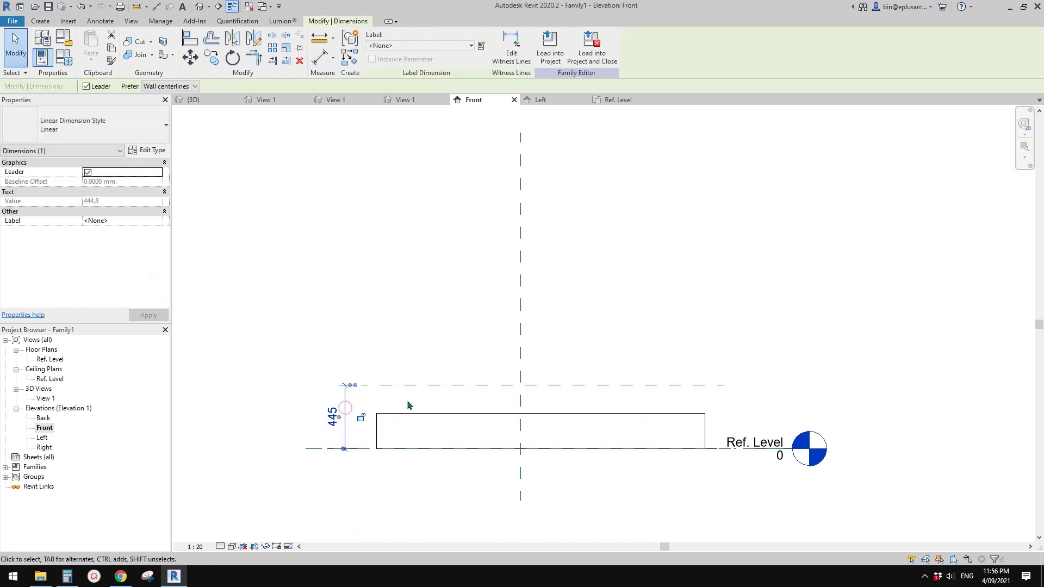
- Label the height dimension in the Front elevation with a new instance family parameter named h
scroll(409, 405, "up", 1)
left_click(342, 410)
left_click(335, 412)
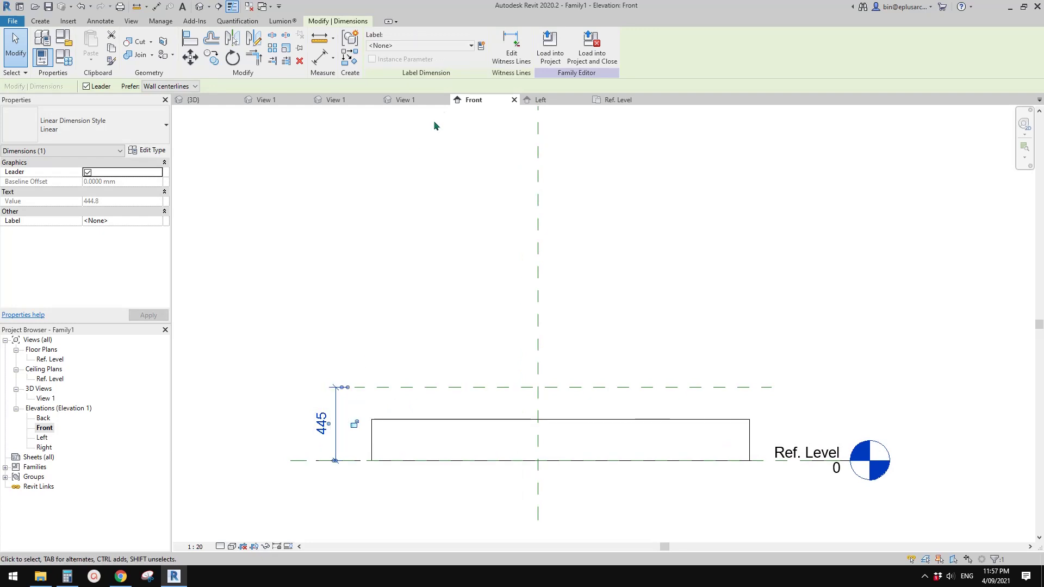
left_click(481, 46)
type("h")
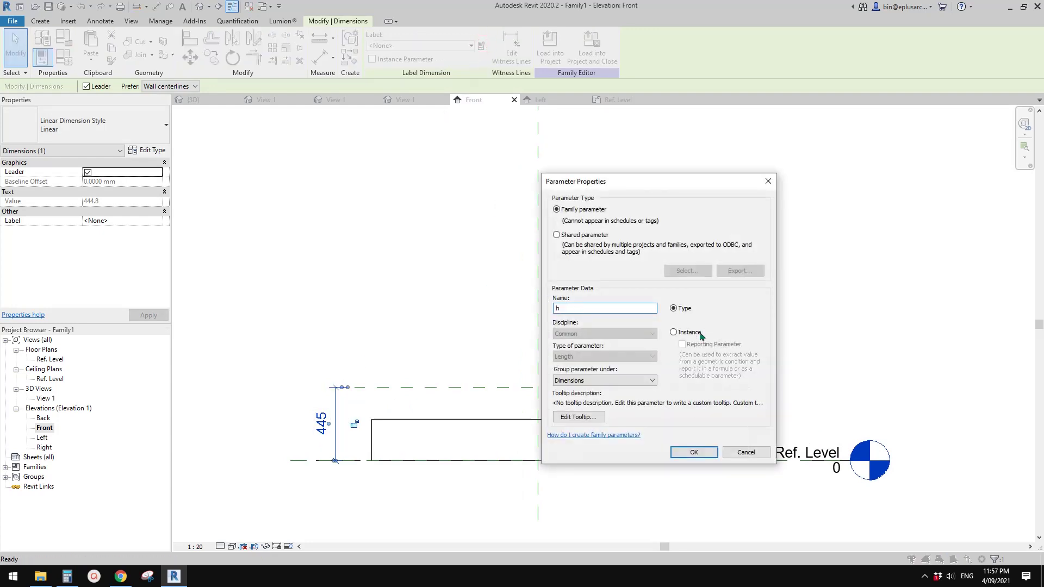
left_click(674, 332)
left_click(692, 451)
key("Escape")
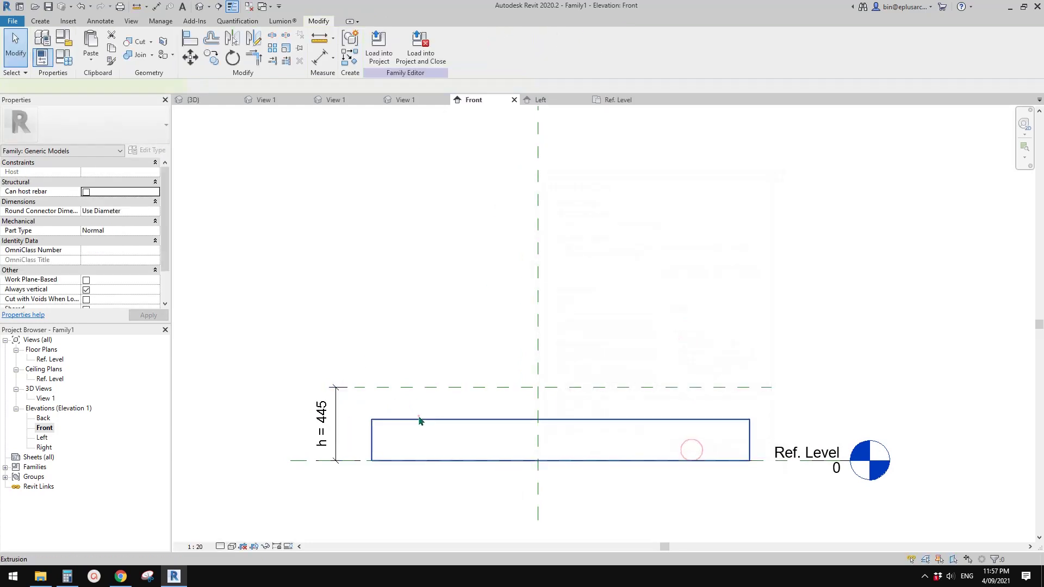
- Stretch the extrusion's top edge up to the reference plane above it and lock it there
left_click(418, 419)
left_click_drag(560, 417, 564, 387)
left_click(583, 371)
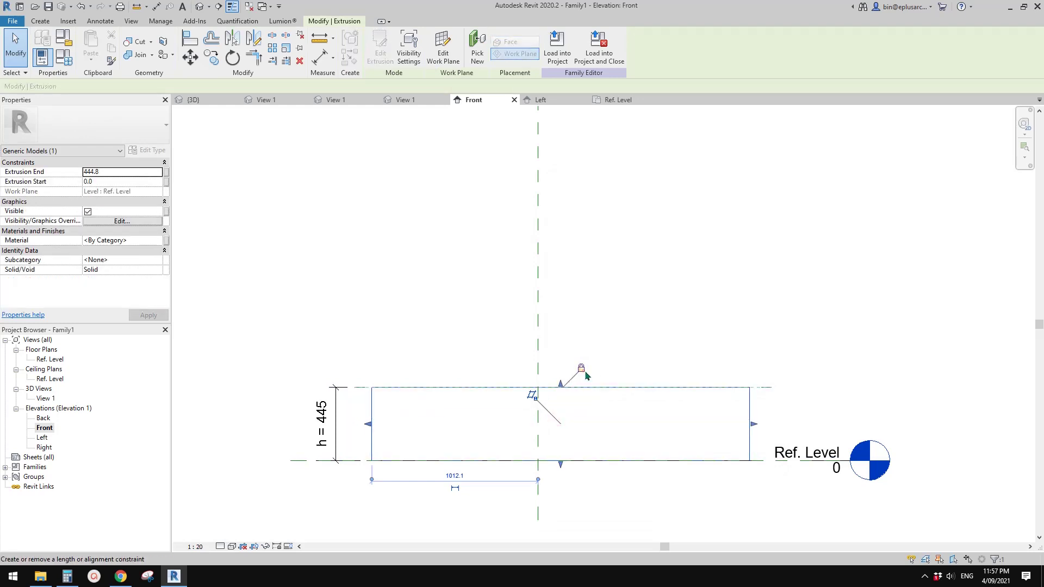
middle_click_drag(585, 373, 578, 372)
key("Escape")
- Show the family in the default 3D view and set parameter h to 500 mm in the family types
left_click(201, 6)
middle_click_drag(457, 212, 652, 337, "shift")
left_click(65, 58)
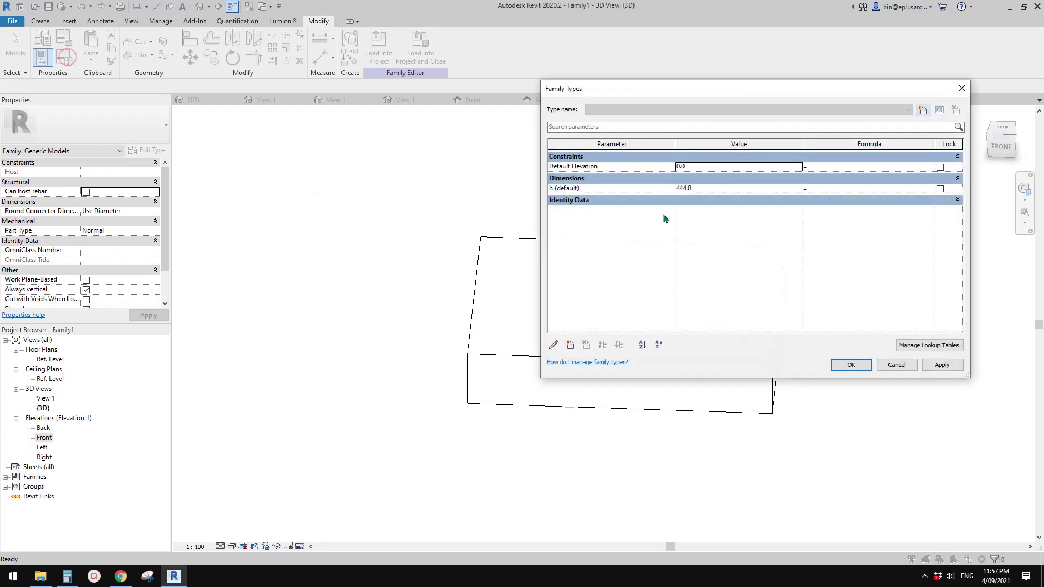
key("Escape")
middle_click_drag(575, 255, 421, 218, "shift")
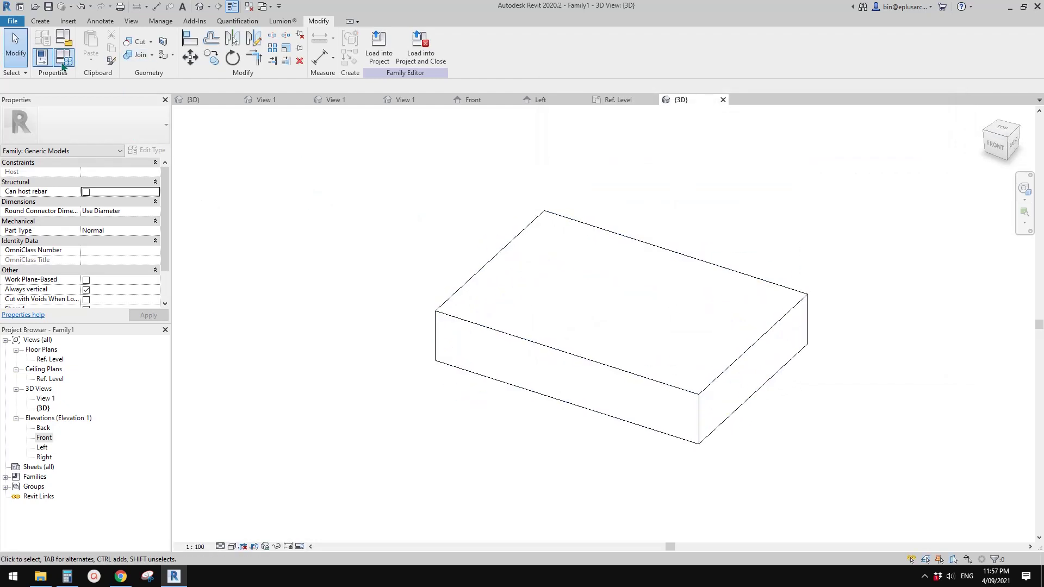
left_click(62, 61)
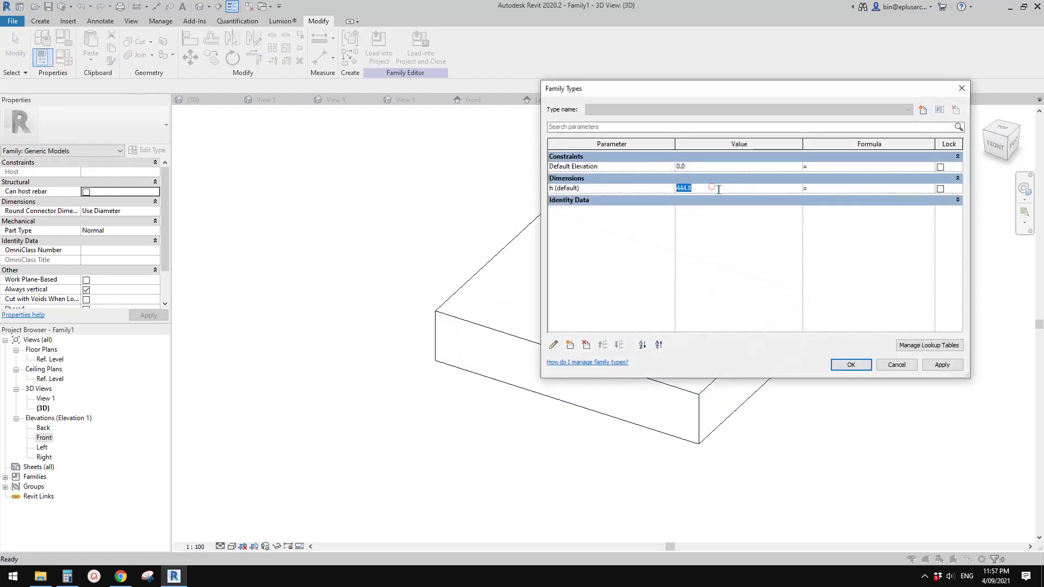
left_click(852, 364)
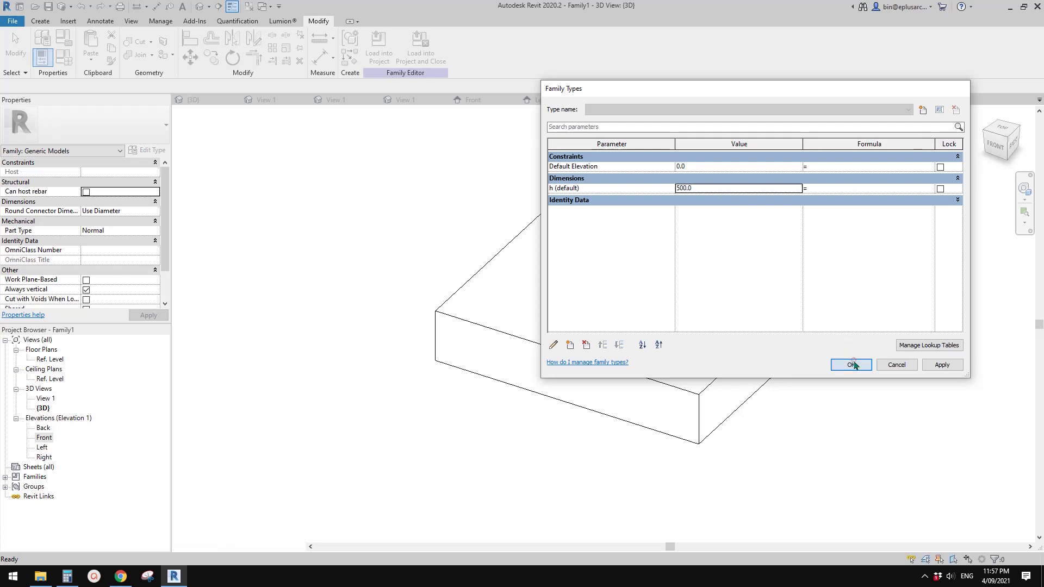
middle_click_drag(525, 298, 504, 302, "shift")
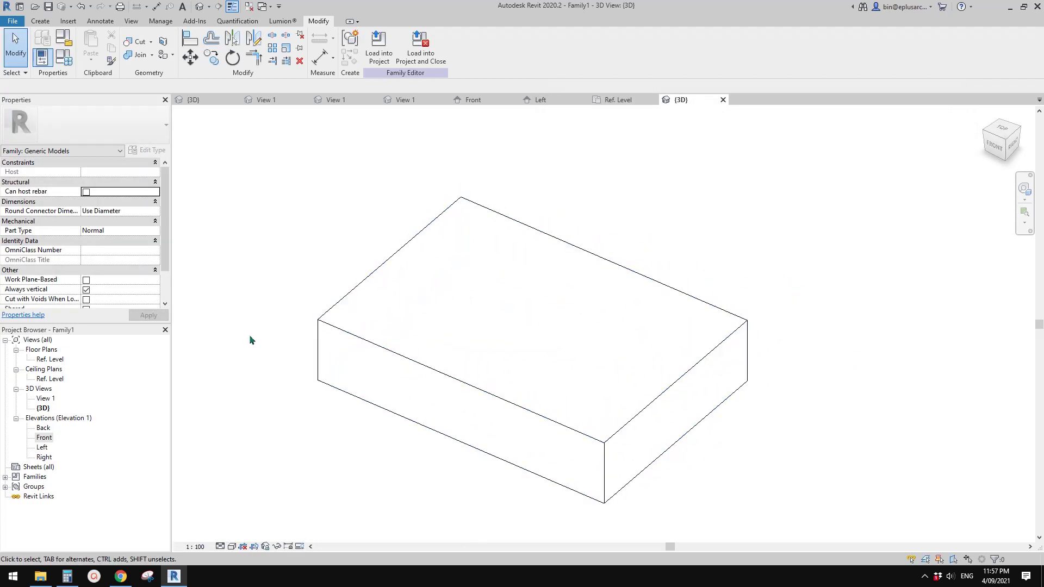
middle_click_drag(456, 327, 424, 272, "shift")
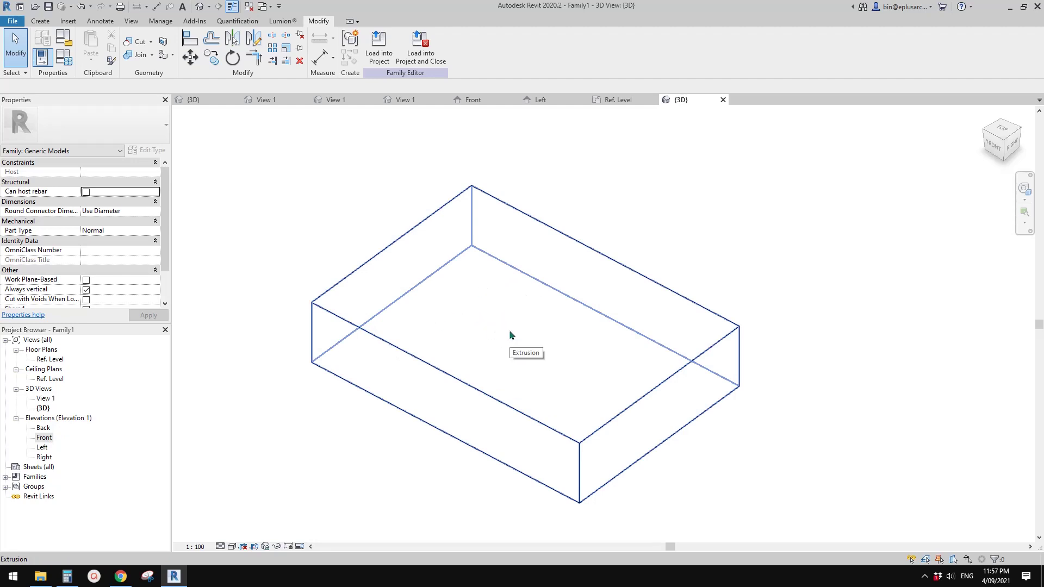
middle_click_drag(441, 342, 434, 342)
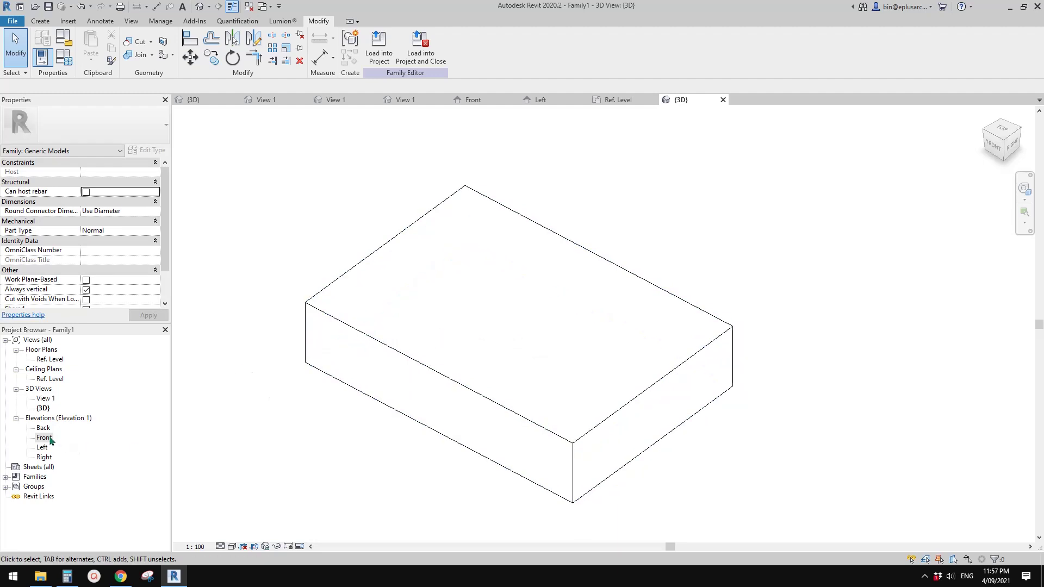
- Begin a new extrusion sketch with the block's top face picked as its work plane
left_click(40, 21)
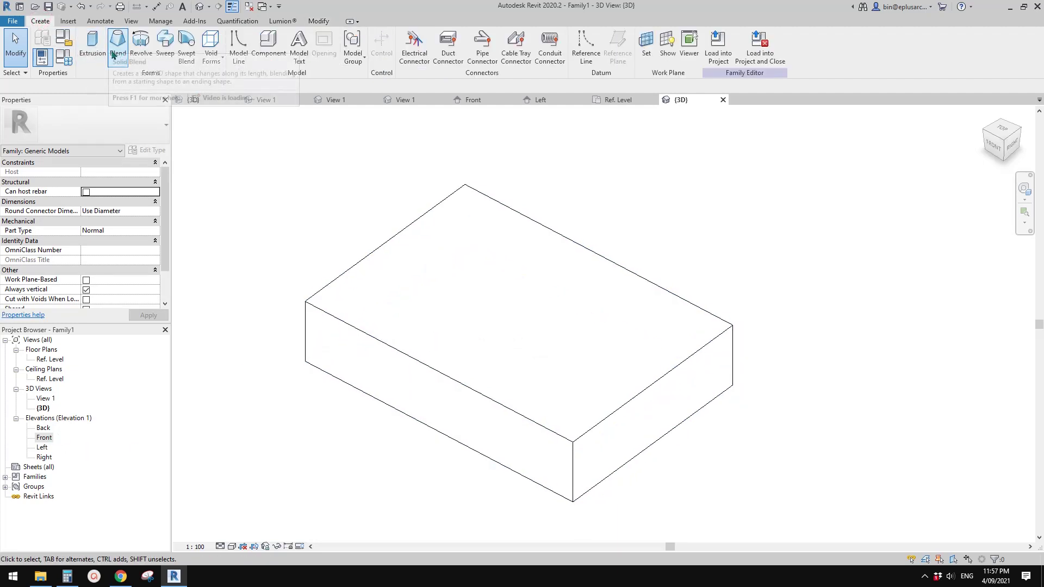
left_click(105, 41)
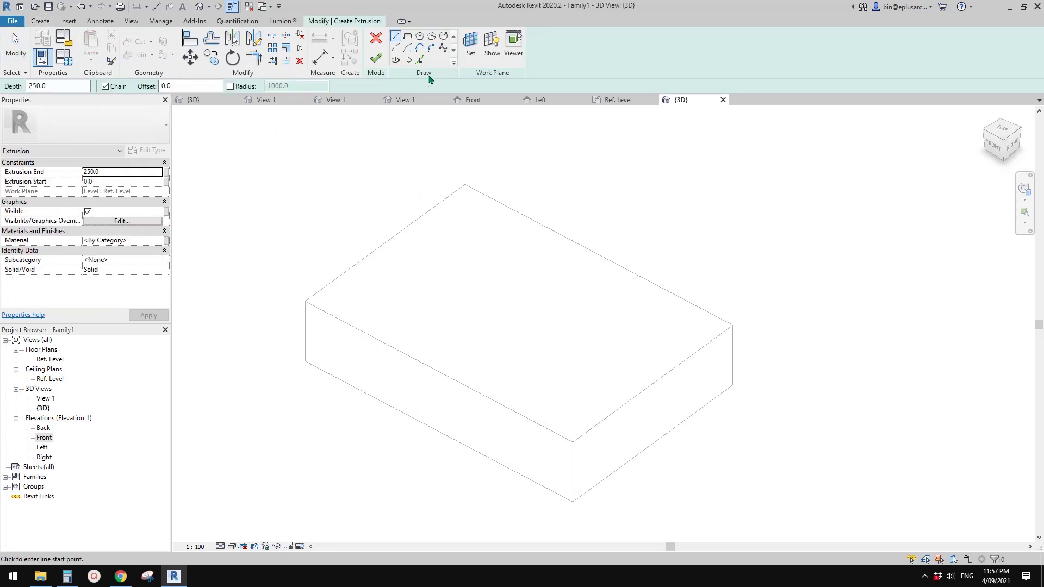
left_click(471, 42)
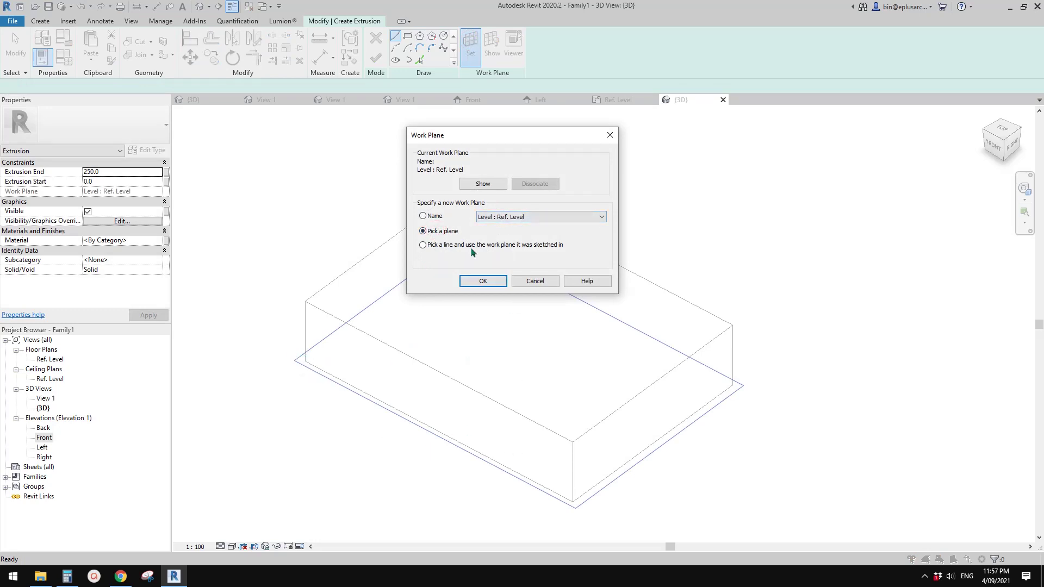
left_click(484, 281)
left_click(411, 278)
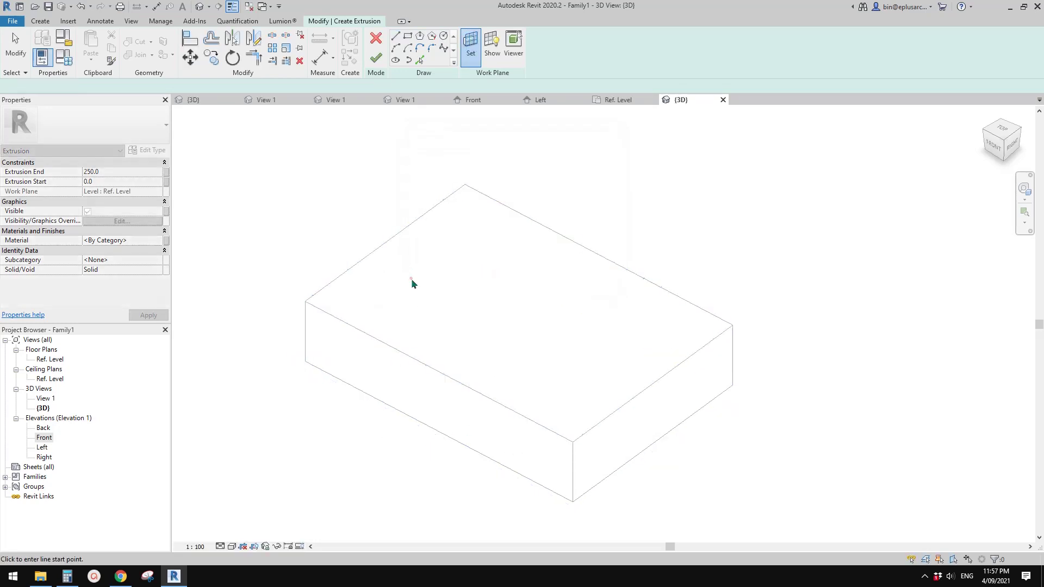
- Sketch a rectangle about 600 by 560 mm on the block's top face and finish it as a 250 mm deep extrusion
left_click(407, 37)
left_click(385, 297)
left_click(510, 293)
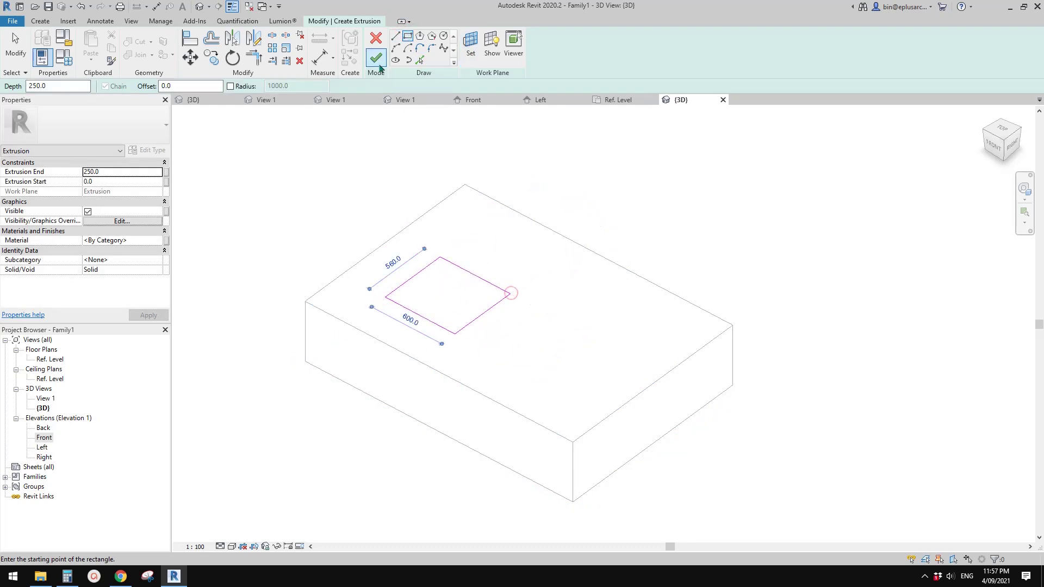
left_click(379, 67)
key("Escape")
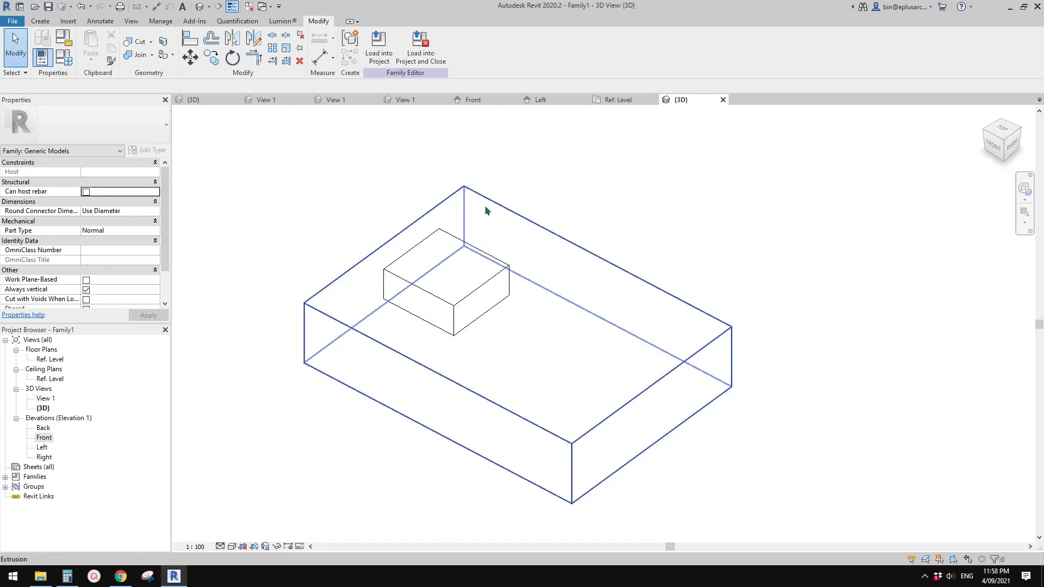
- Set parameter h to 600 mm in the family types and apply it
middle_click_drag(421, 174, 459, 195, "shift")
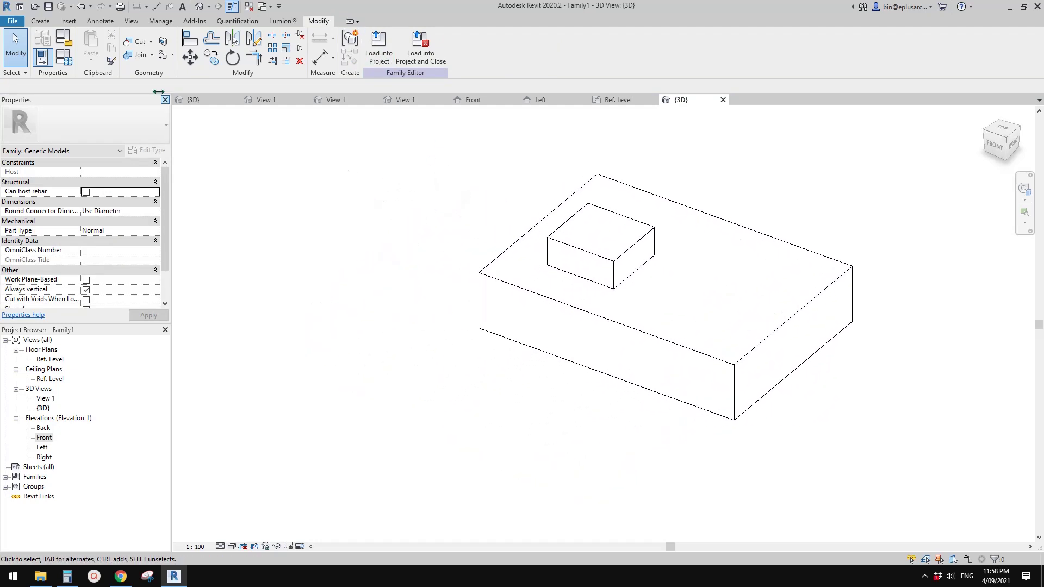
left_click(71, 60)
left_click_drag(776, 89, 256, 91)
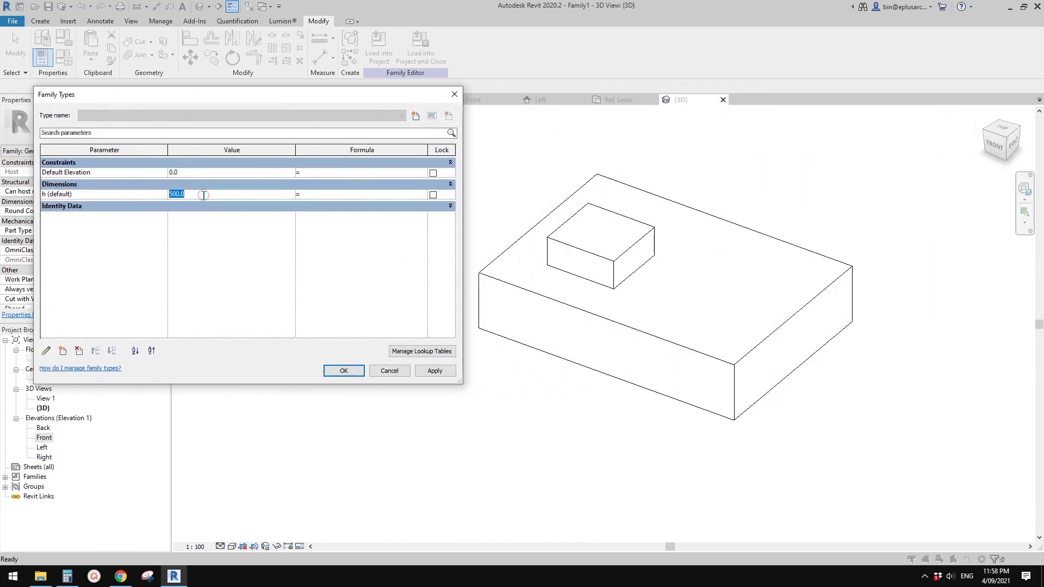
left_click(435, 371)
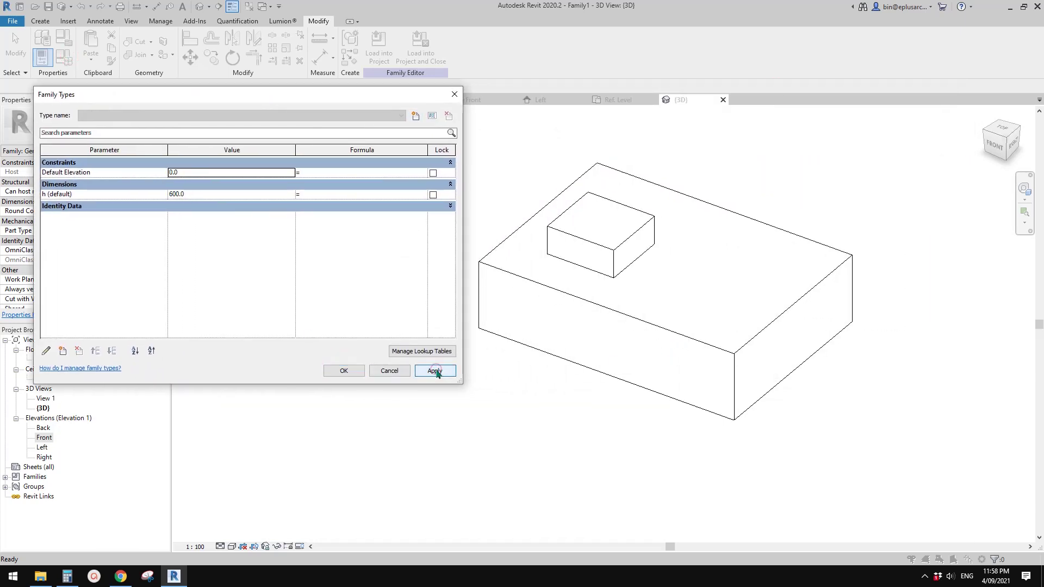
left_click(343, 371)
- Examine the small extrusion on top of the block and its work plane property
middle_click_drag(410, 338, 489, 297, "shift")
scroll(489, 288, "up", 1)
left_click(506, 254)
middle_click_drag(522, 261, 509, 270)
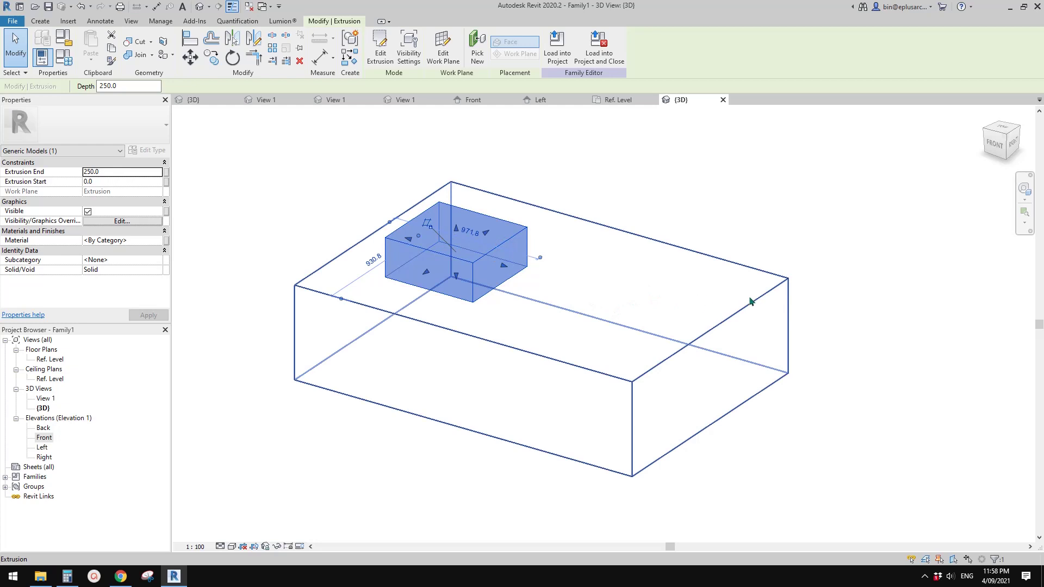
middle_click_drag(723, 318, 632, 320, "shift")
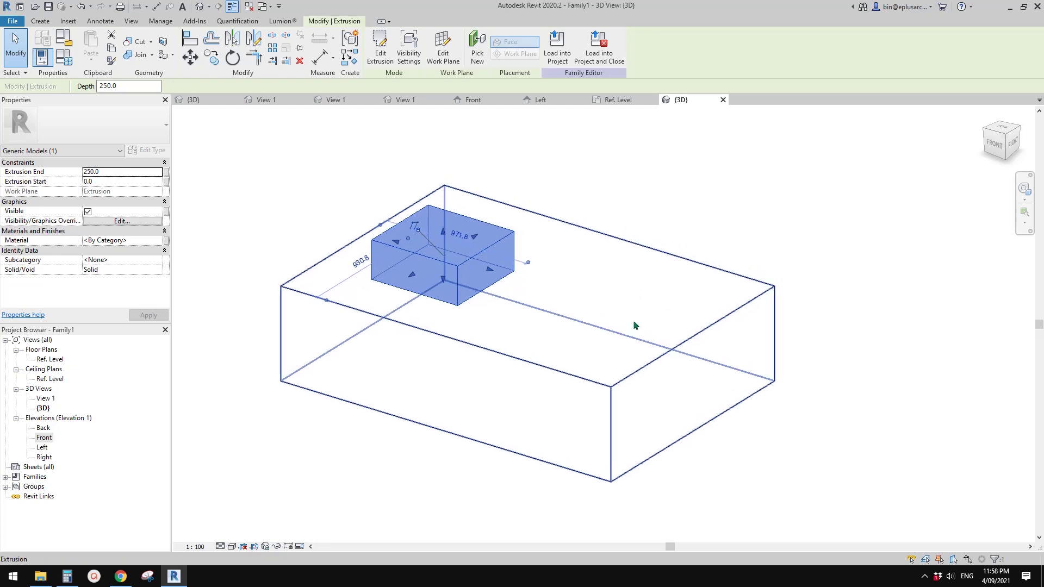
left_click(607, 284)
middle_click_drag(607, 284, 618, 308, "shift")
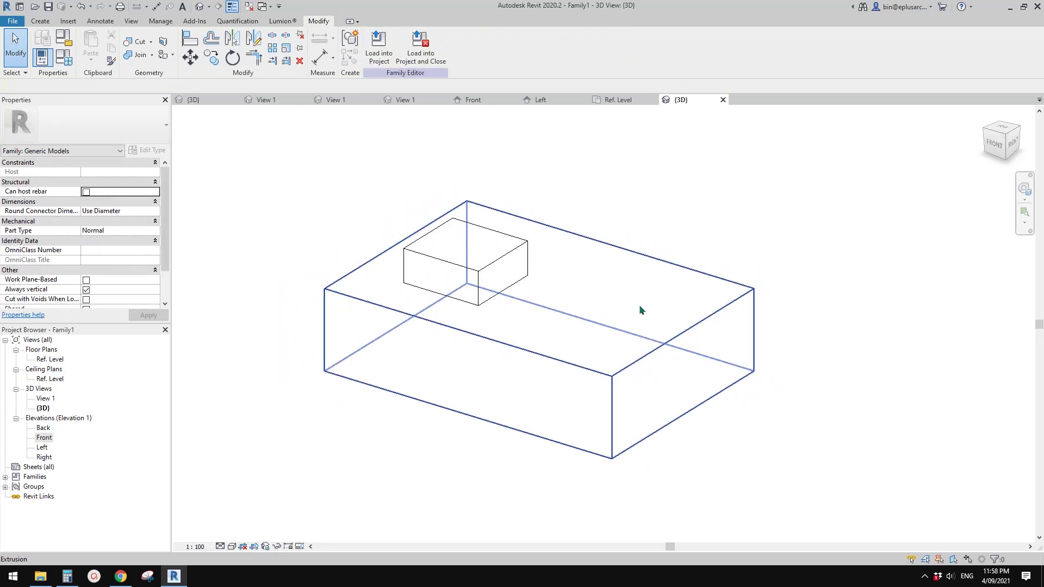
left_click(497, 268)
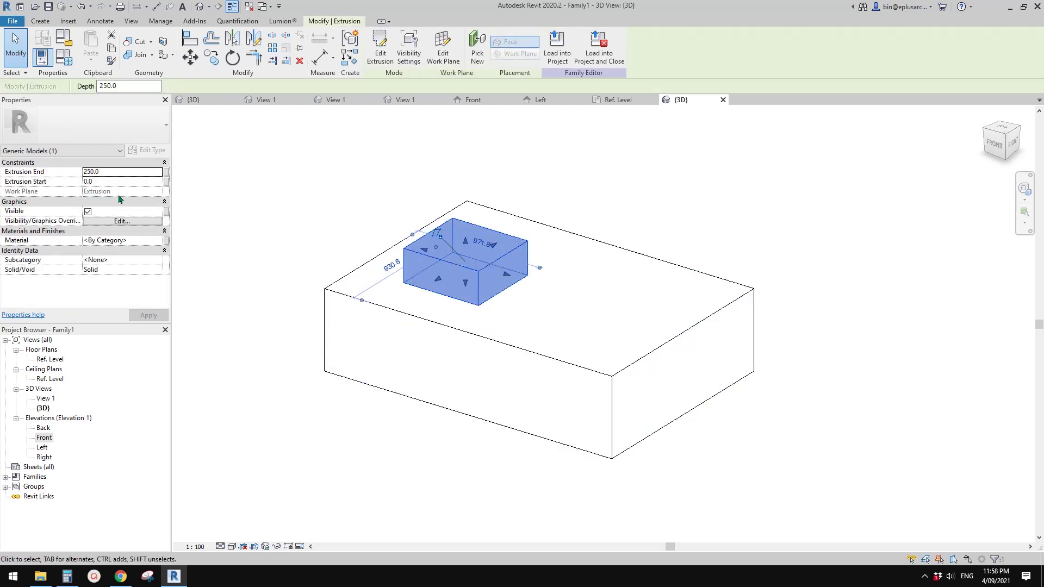
left_click(380, 173)
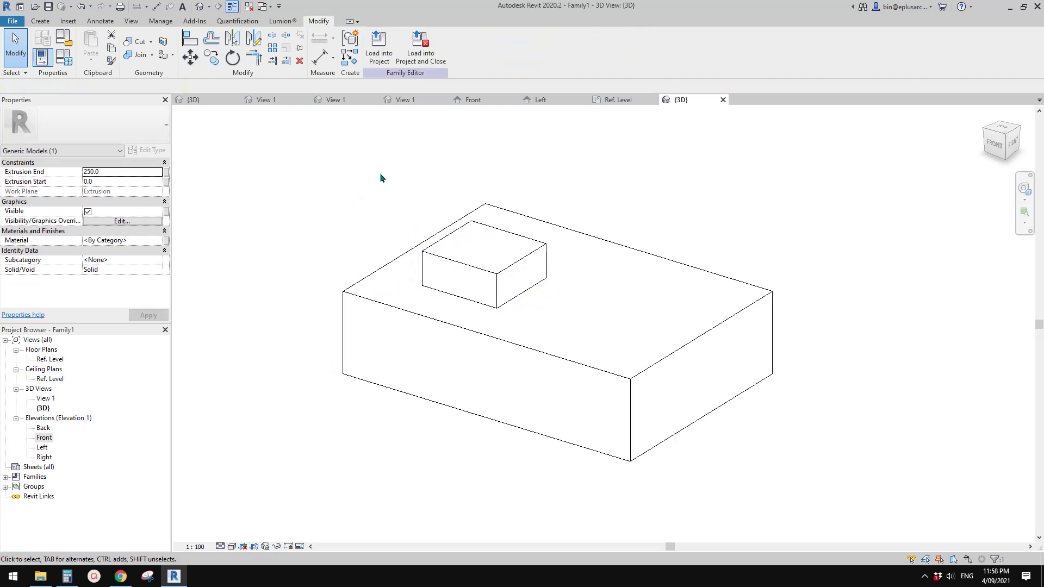
- Load the generic model family into Project7 and place one instance in the 3D view near the sink
left_click(378, 50)
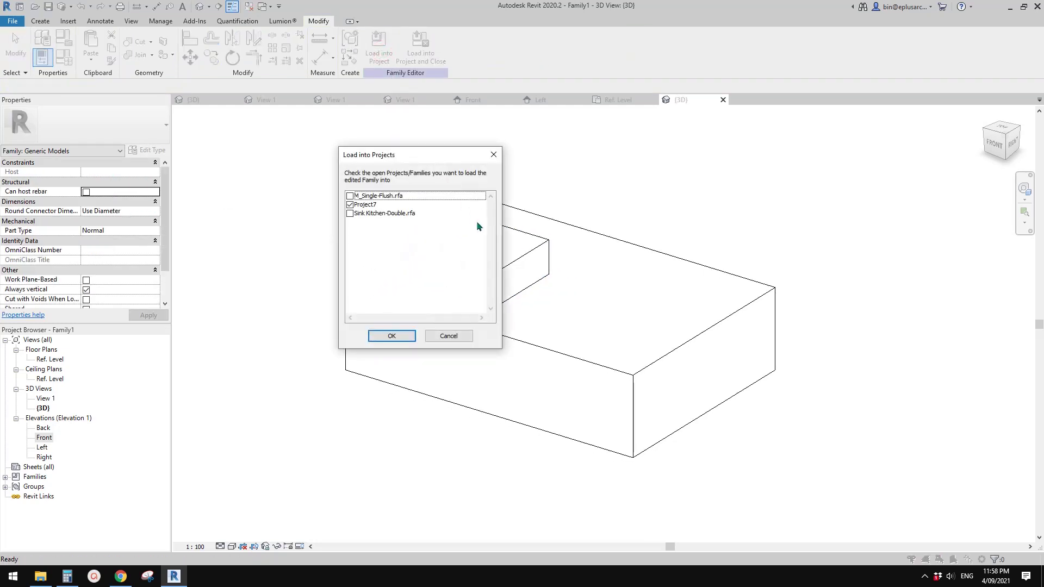
left_click(393, 335)
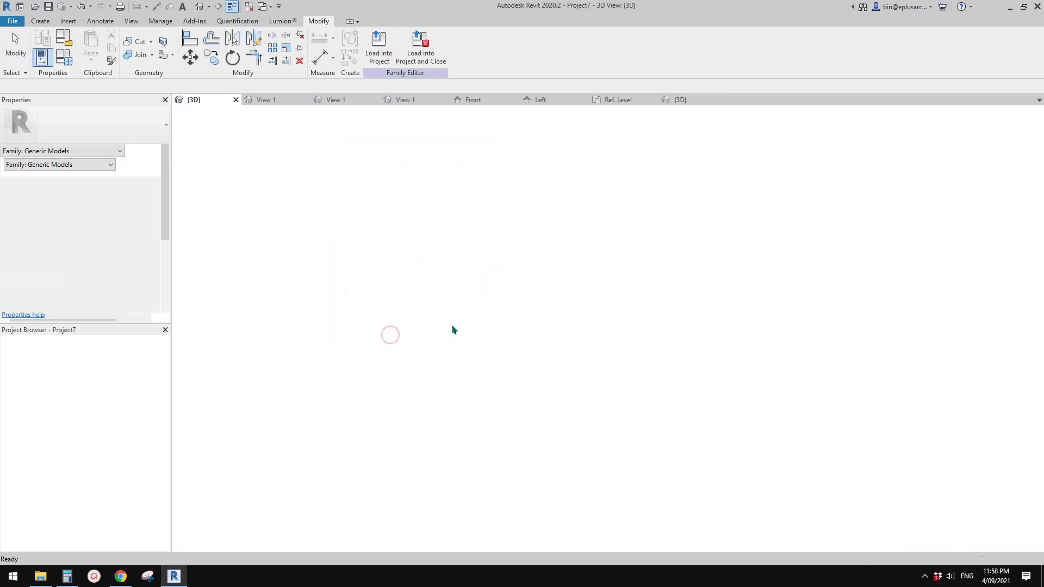
scroll(717, 388, "down", 1)
middle_click_drag(717, 388, 461, 358)
left_click(619, 377)
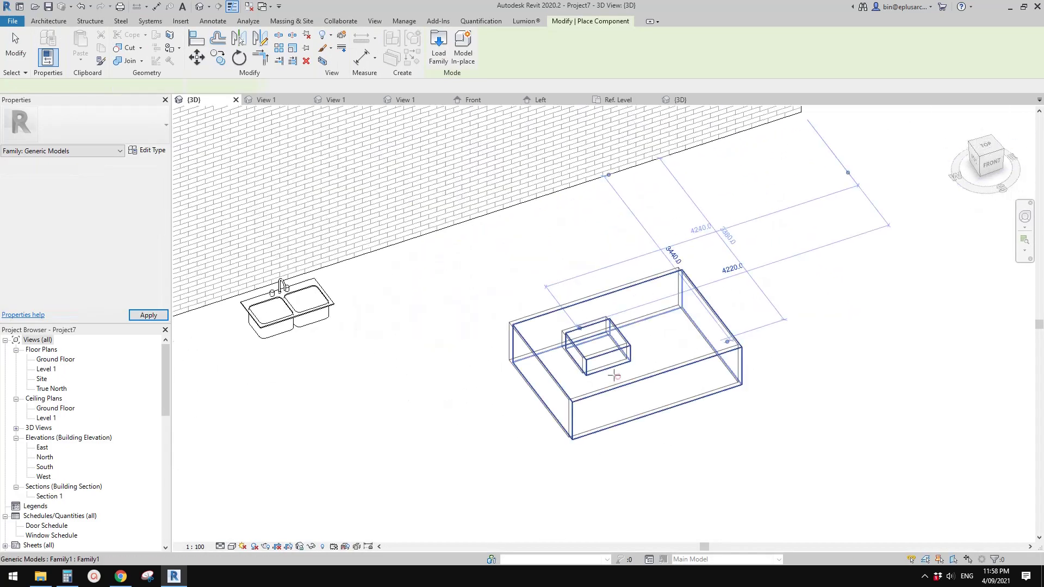
key("Escape")
key("Escape")
- Flex the placed generic model's instance parameter h with 200 mm and 100 mm, leaving it at 100 mm
left_click(640, 375)
middle_click_drag(534, 414, 601, 365)
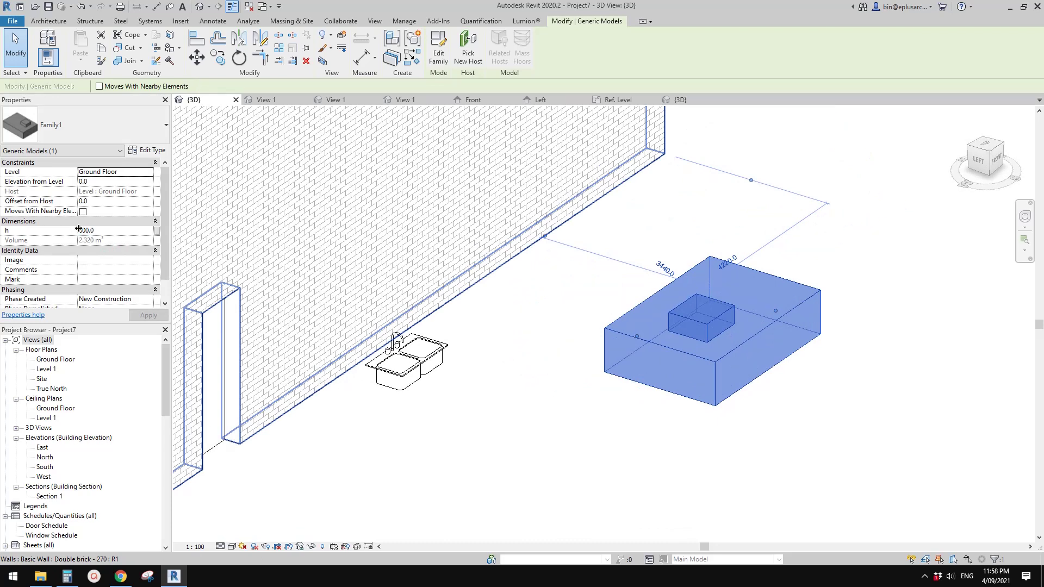
left_click(109, 230)
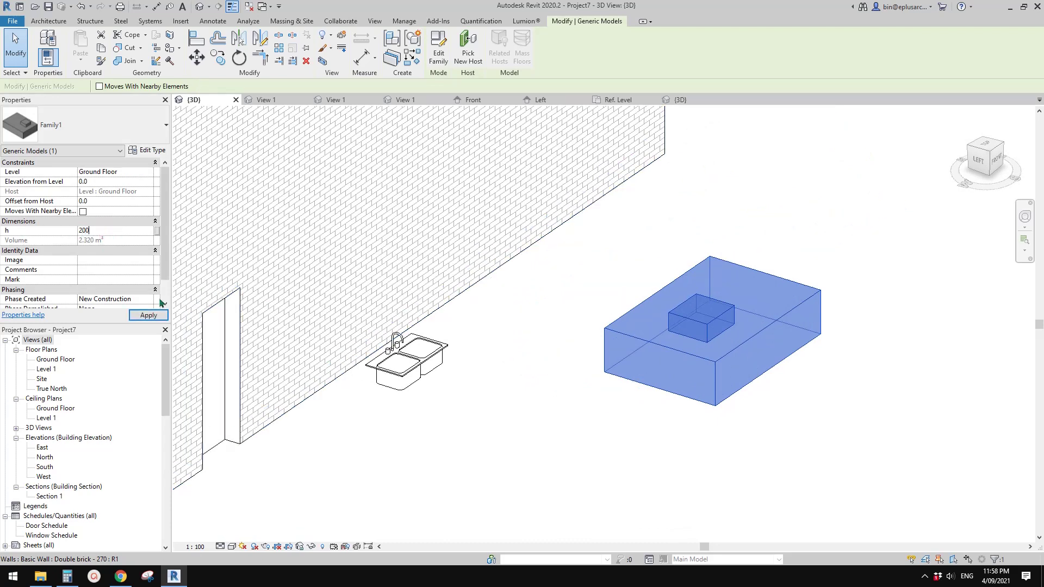
left_click(161, 316)
left_click(116, 229)
type("1")
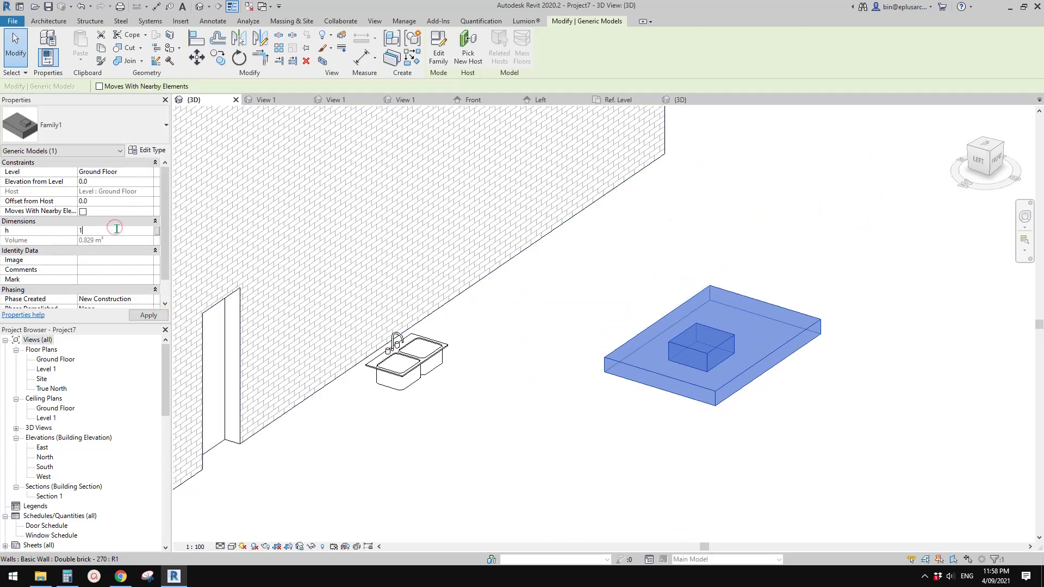
type("00")
left_click(160, 316)
middle_click_drag(561, 221, 532, 226)
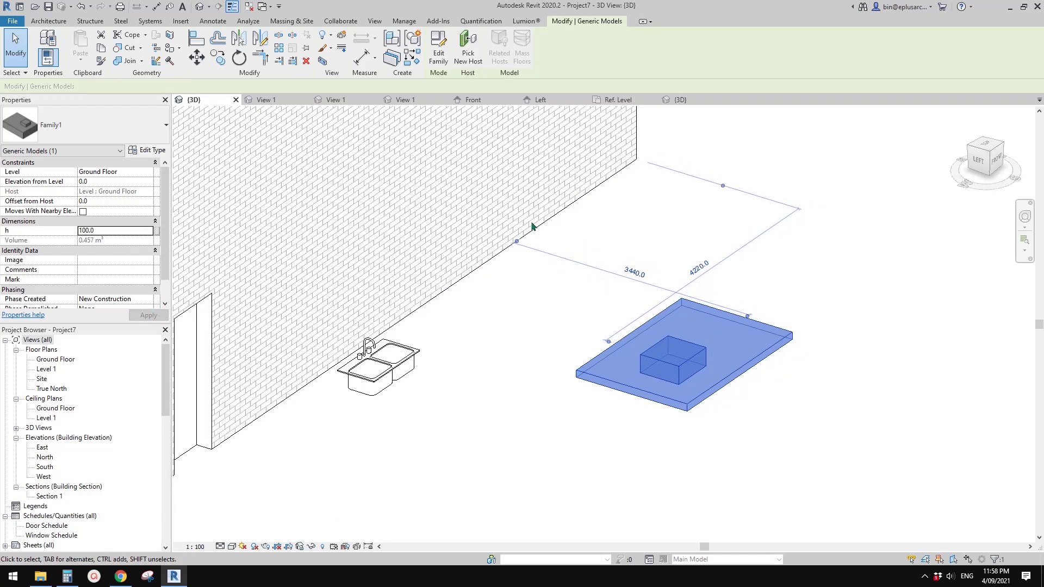
- Open the placed generic model's family for editing and show it in the default 3D view
left_click(571, 251)
left_click(641, 327)
left_click(439, 46)
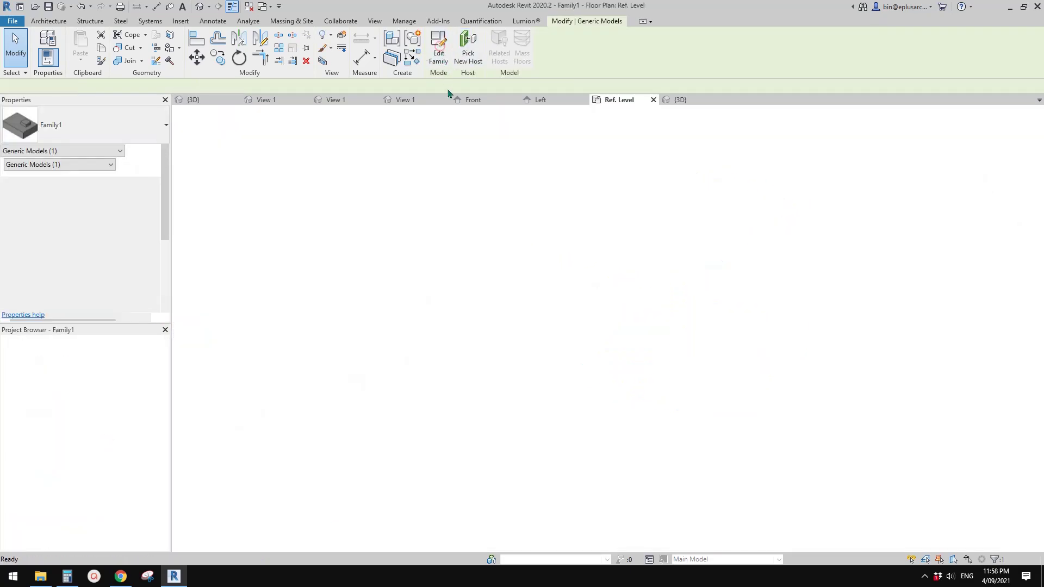
left_click(197, 9)
- Delete the large base extrusion beneath the small extrusion
left_click(735, 322)
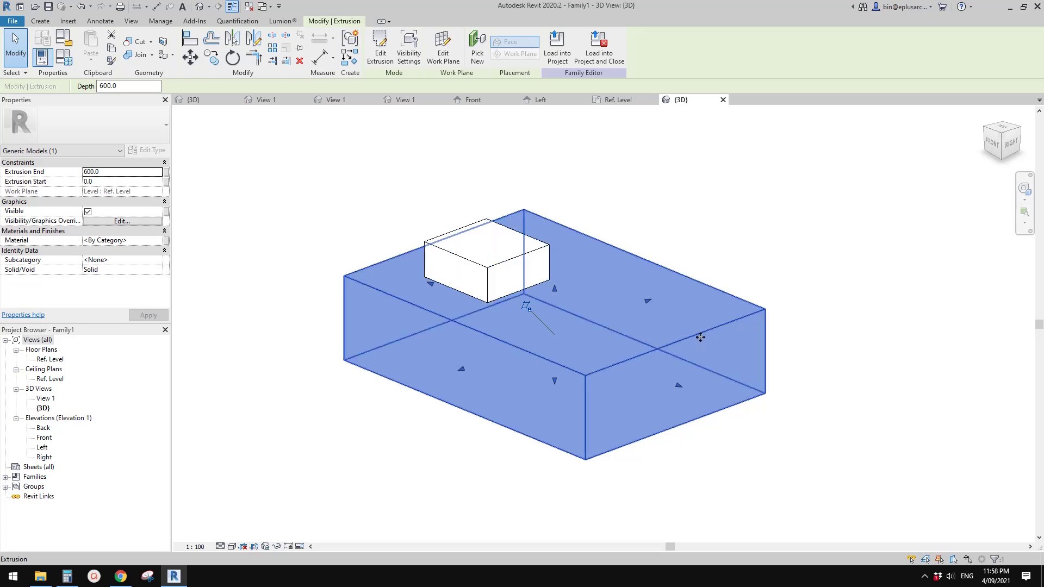
left_click(774, 276)
left_click(745, 318)
key("Delete")
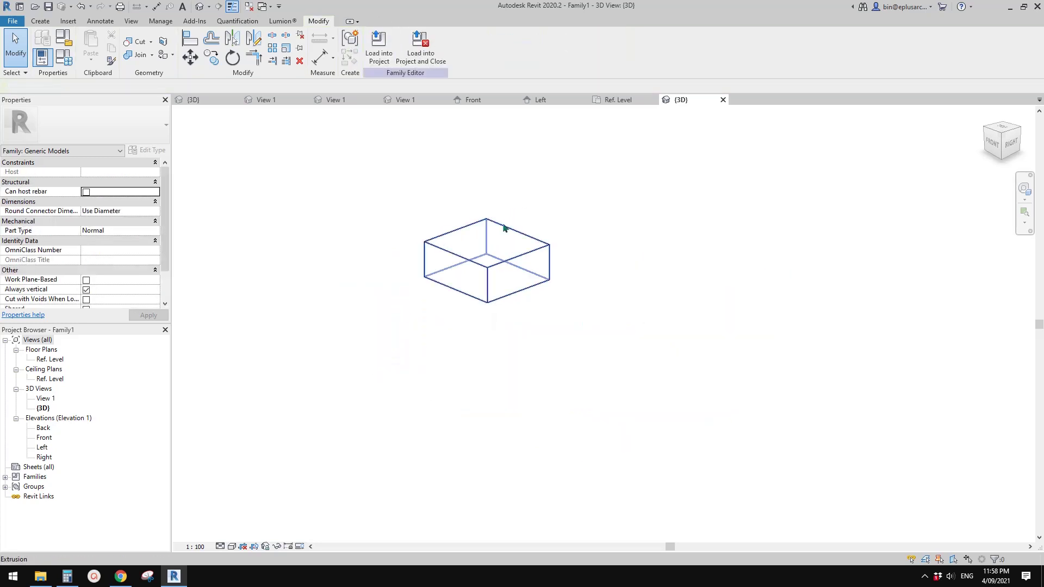
- Load the edited generic model family into Project7, replacing the version already loaded there
left_click(379, 46)
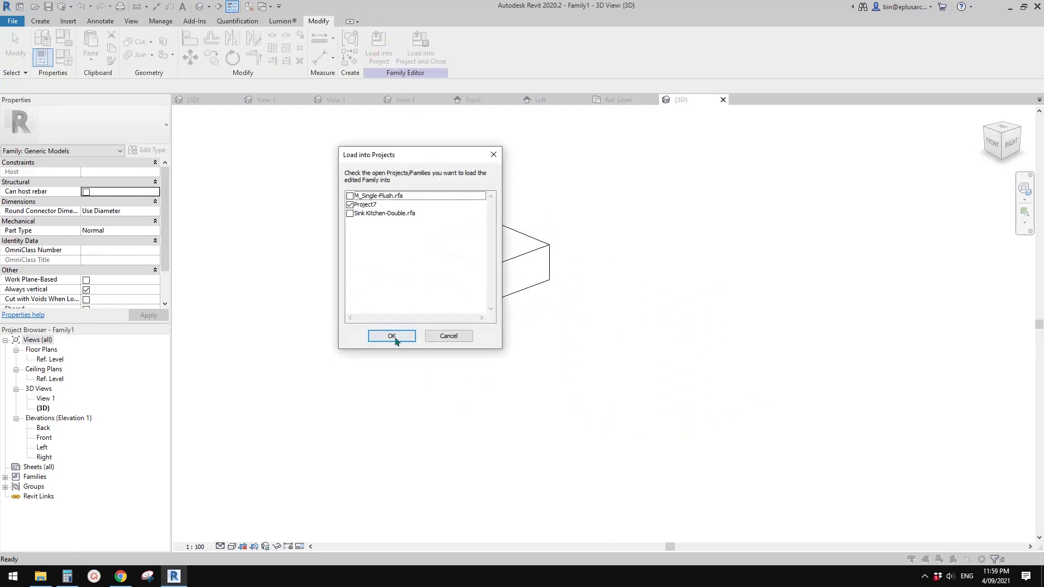
left_click(393, 336)
left_click(526, 255)
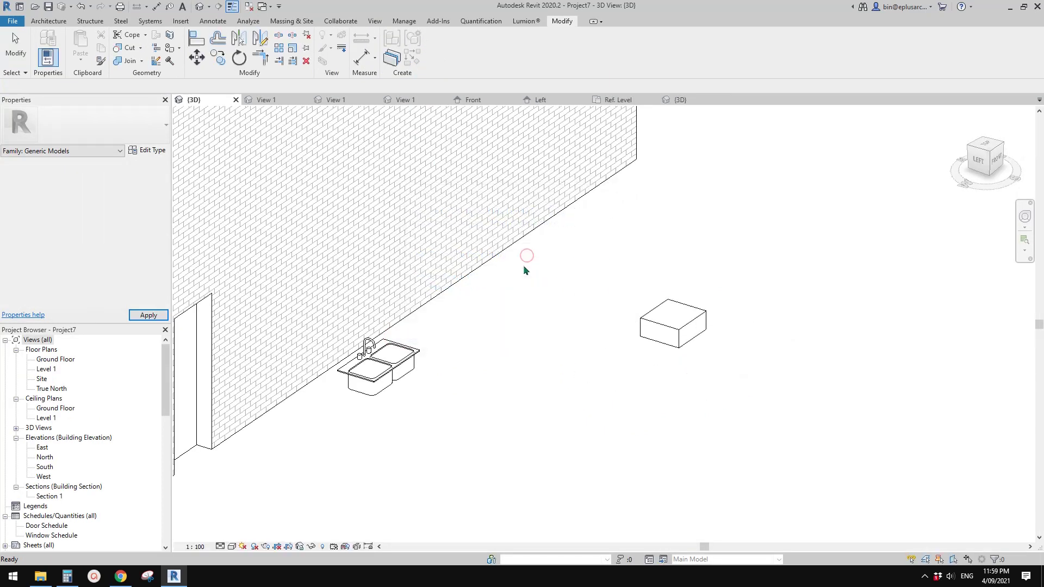
- Flex the placed generic model's instance parameter h with 200 mm and 500 mm, leaving it at 500 mm
left_click(680, 322)
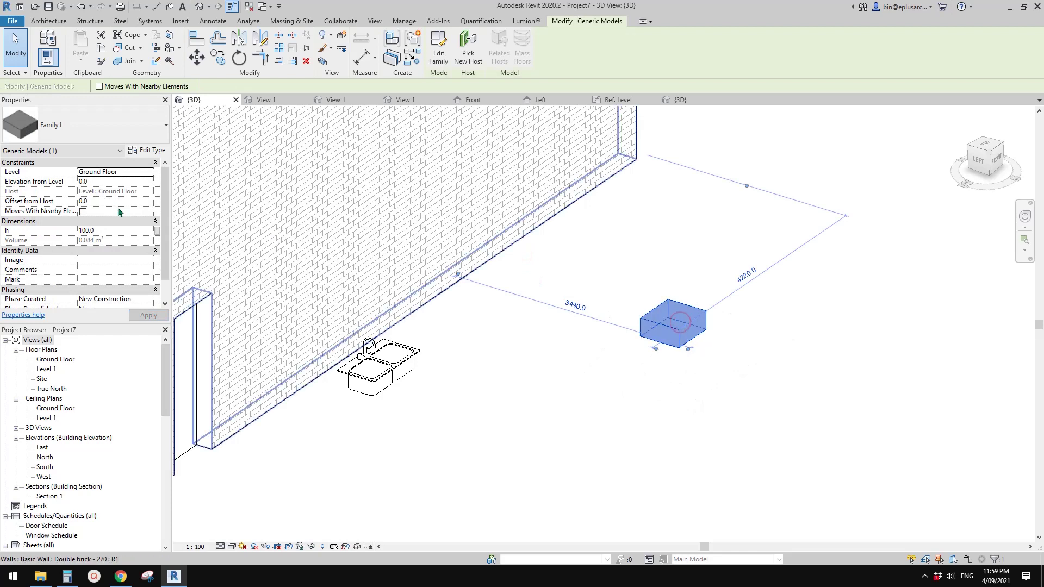
left_click(118, 230)
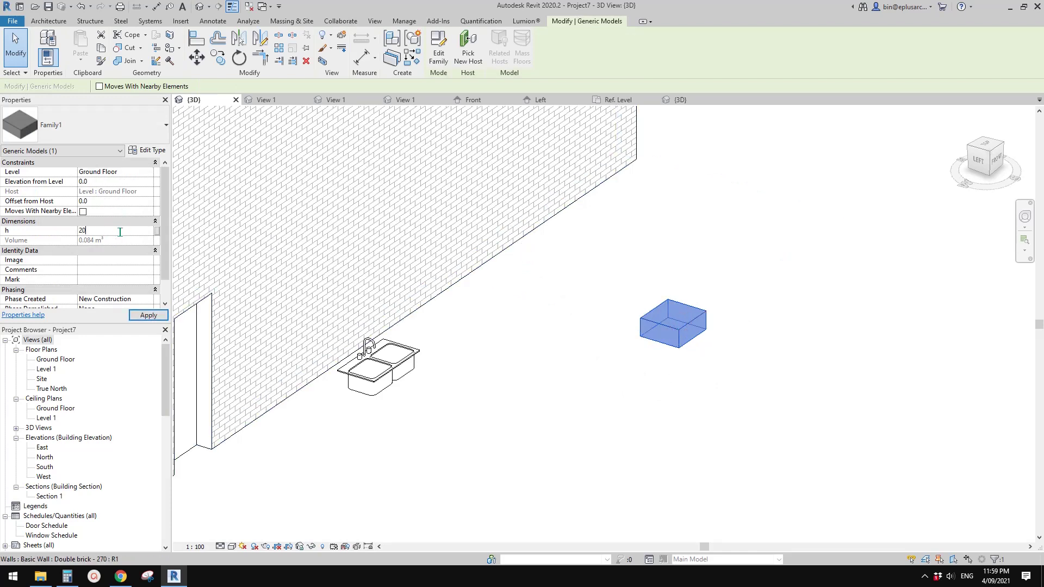
type("200")
left_click(148, 315)
left_click(121, 234)
left_click(153, 316)
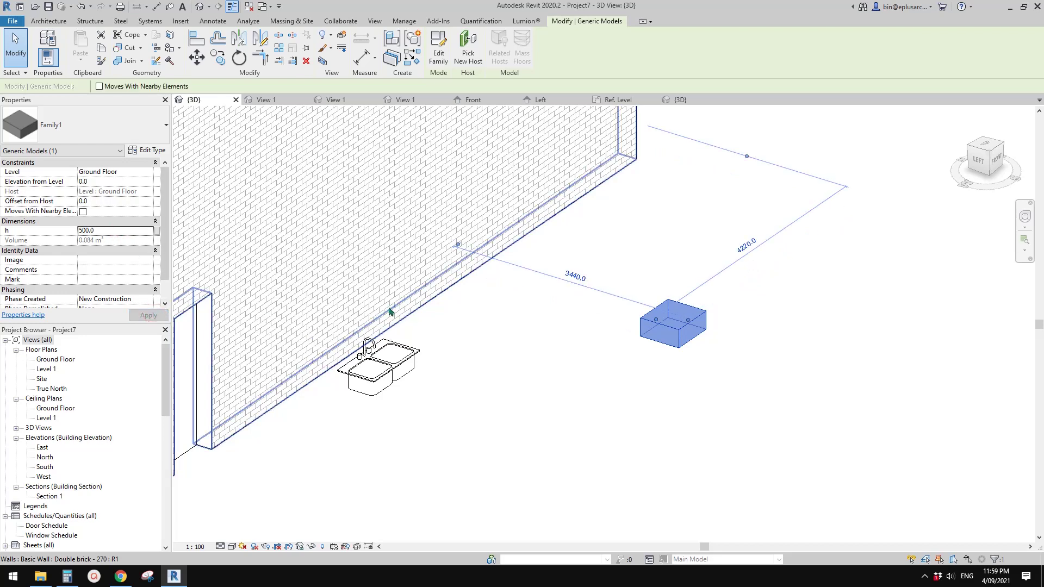
- Reopen the placed generic model's family in the default 3D view and restore the deleted large base extrusion
left_click(554, 319)
left_click(673, 327)
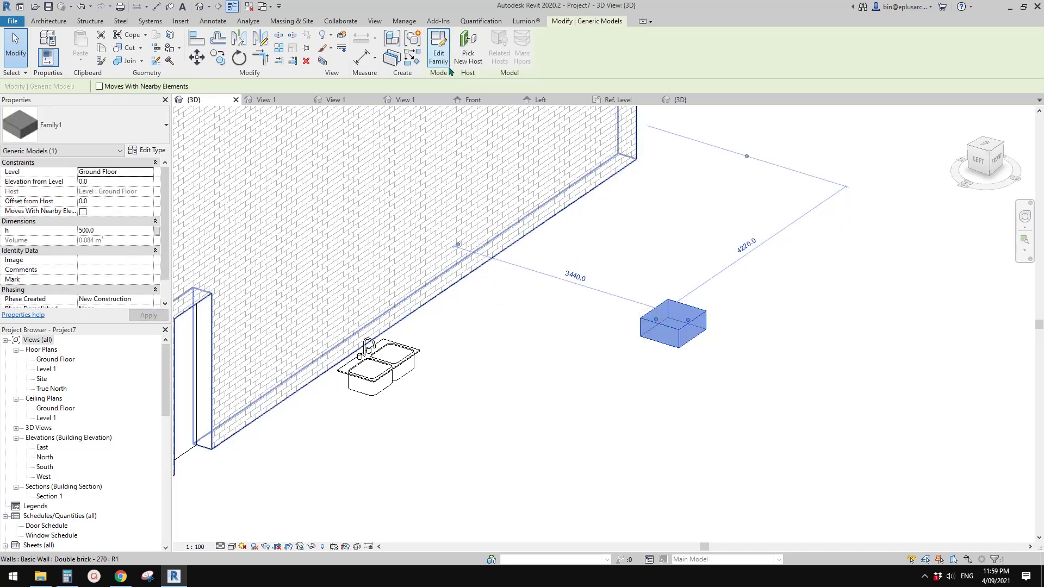
left_click(439, 52)
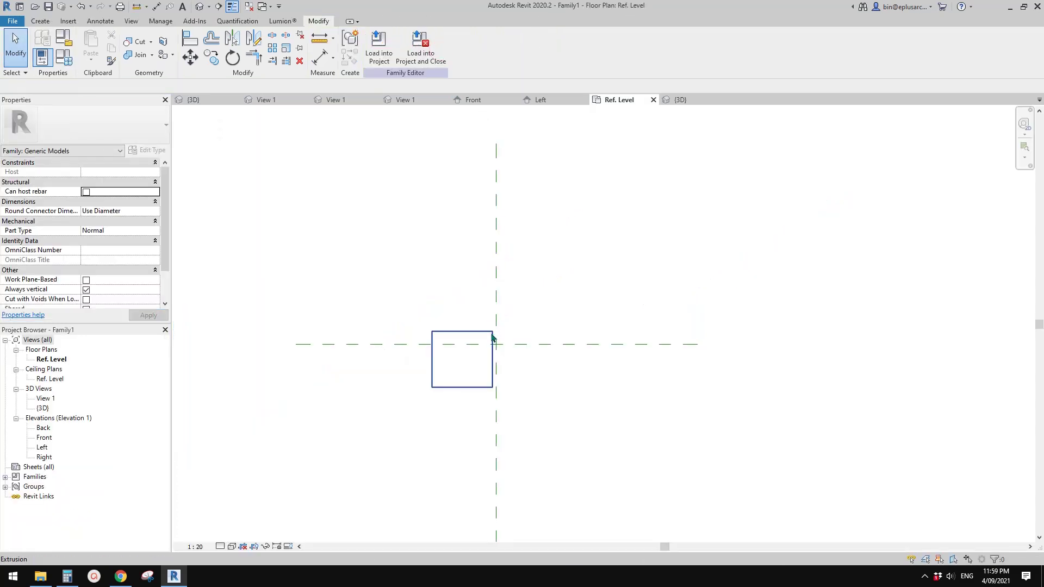
left_click(202, 7)
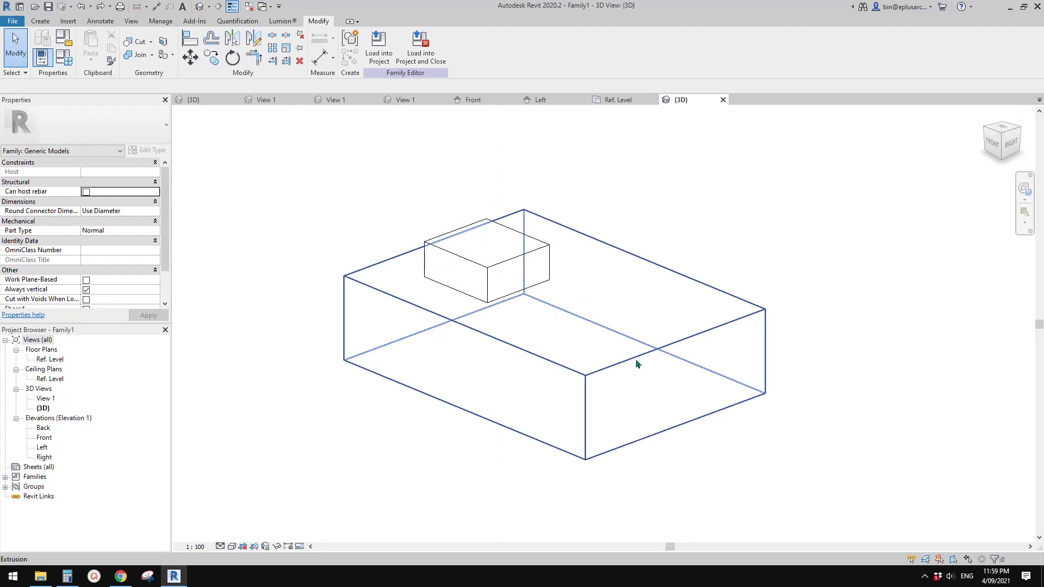
- Turn off the Visible property of the large base extrusion
left_click(636, 360)
middle_click_drag(599, 353, 623, 354)
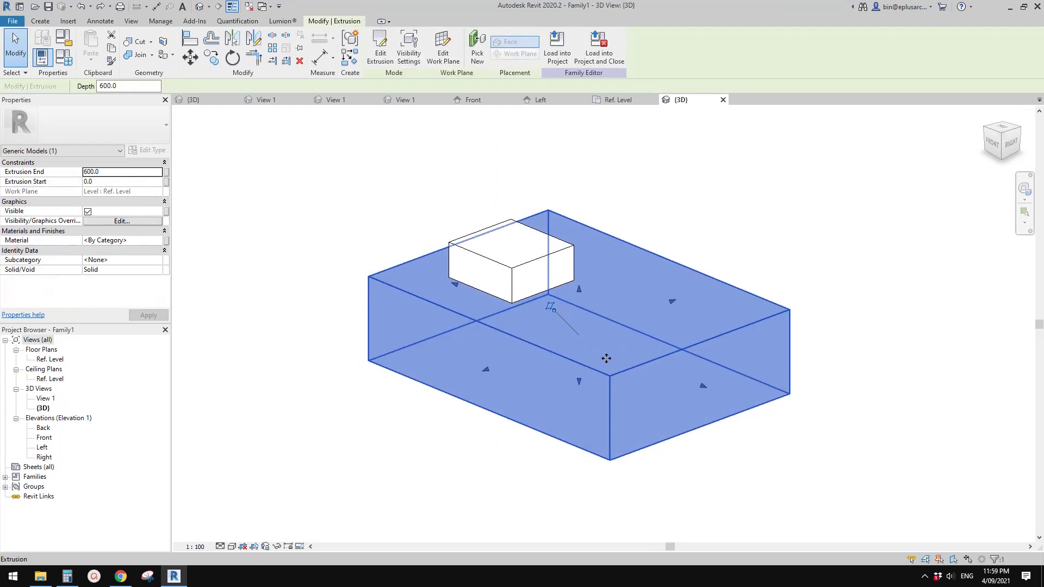
key("Escape")
left_click(615, 355)
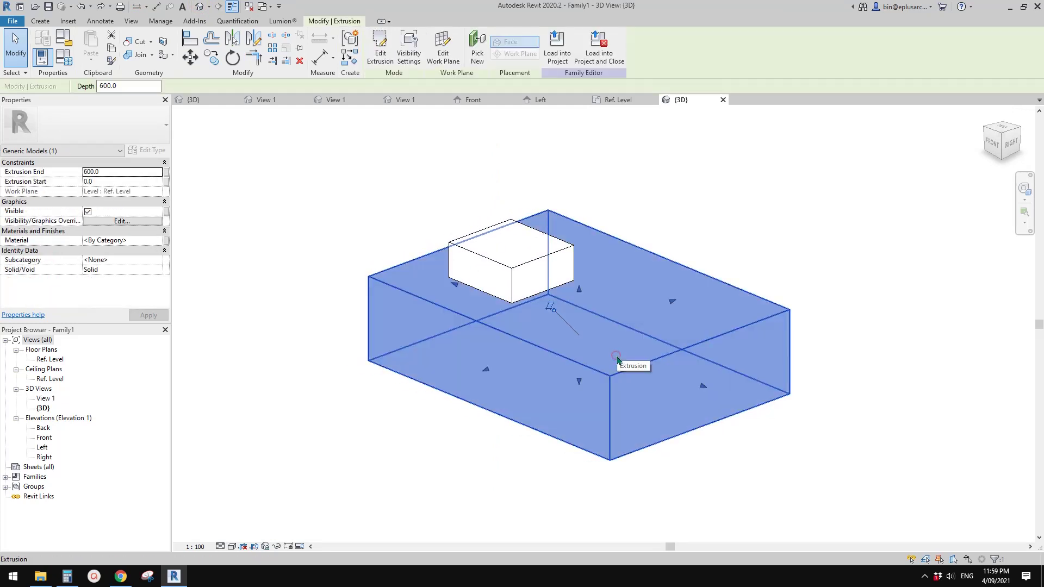
left_click(88, 212)
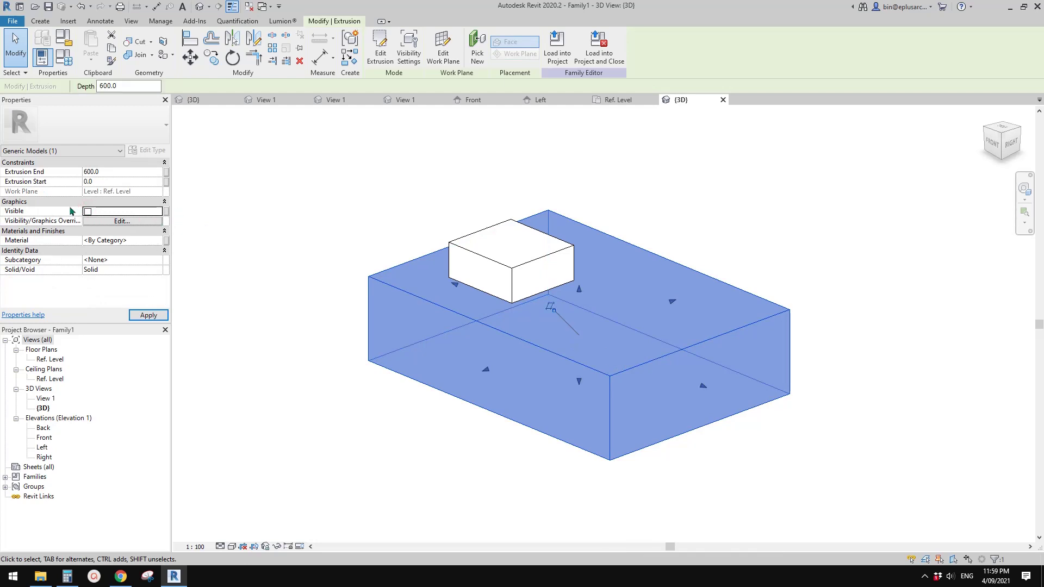
left_click(310, 422)
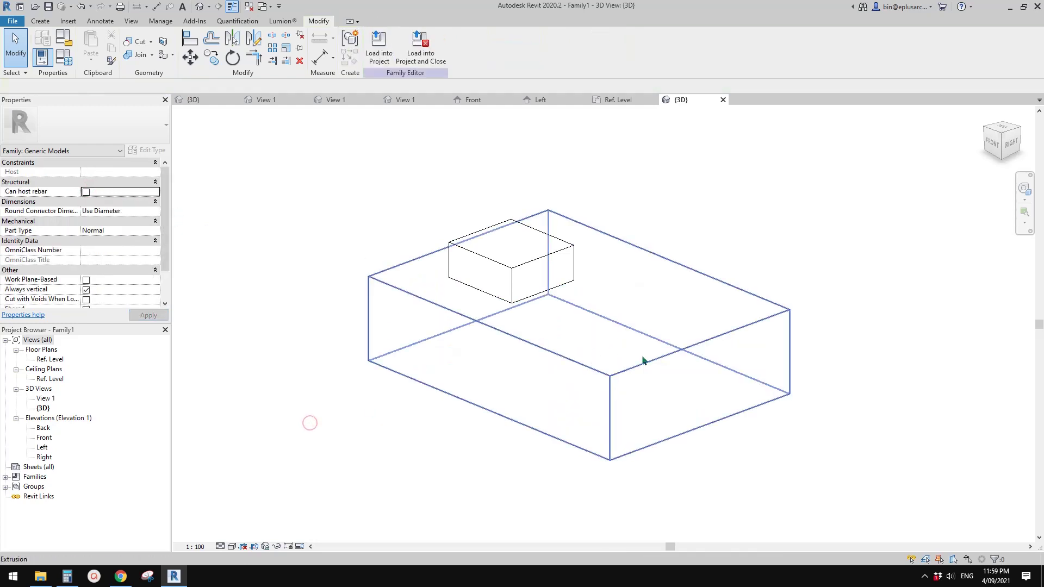
- Load the family with the hidden base extrusion into Project7, overwriting the existing version
left_click(376, 60)
left_click(391, 336)
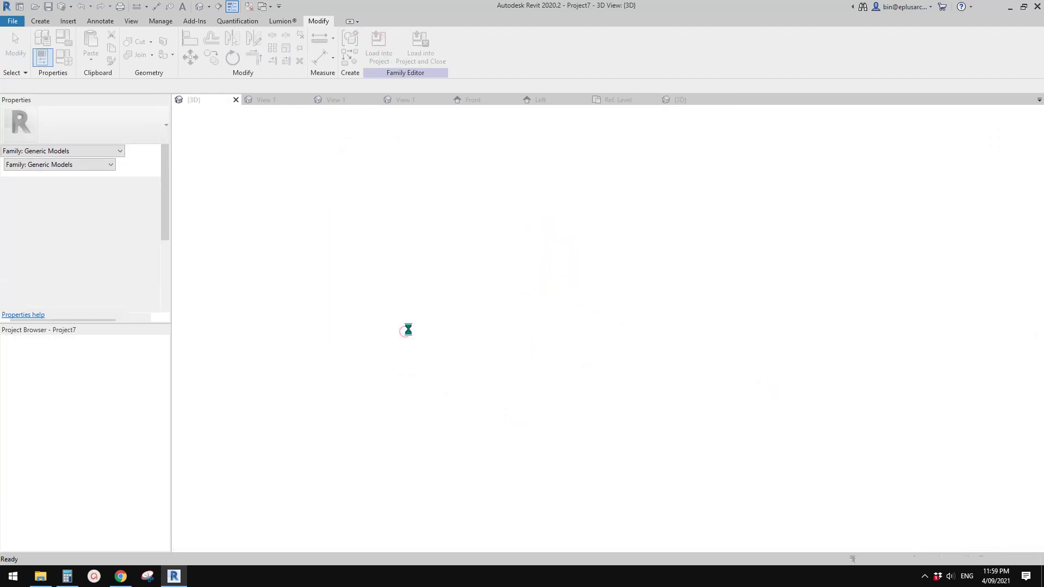
left_click(494, 252)
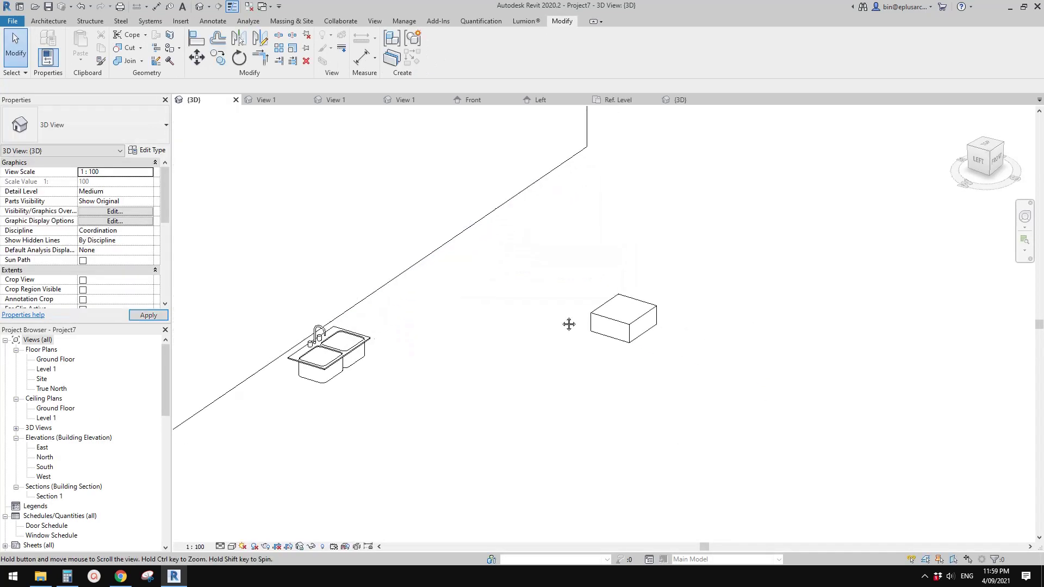
- Flex the placed generic model's parameter h with 300 mm and 200 mm, leaving it at 200 mm
left_click(614, 322)
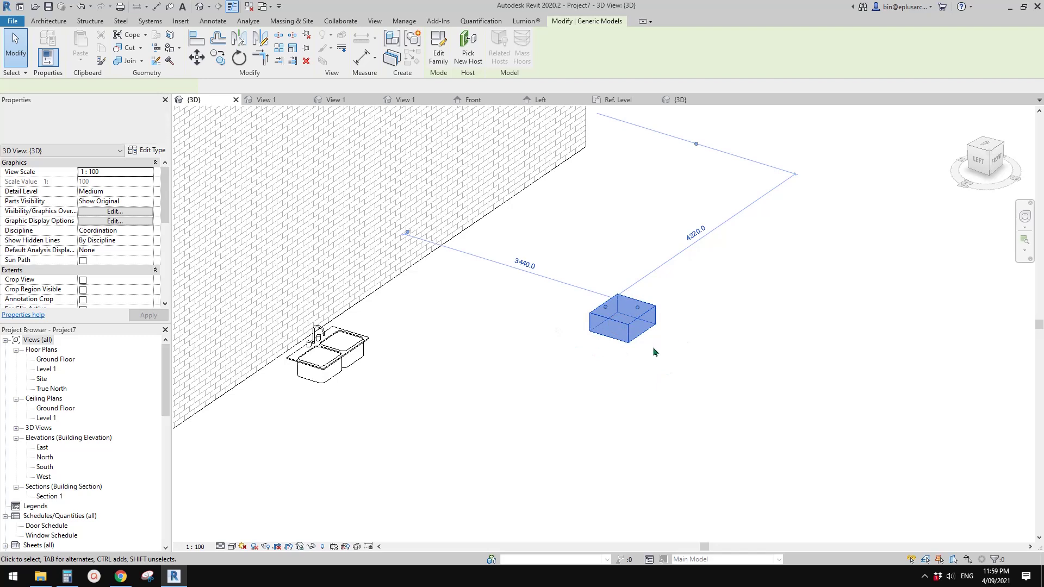
left_click(122, 231)
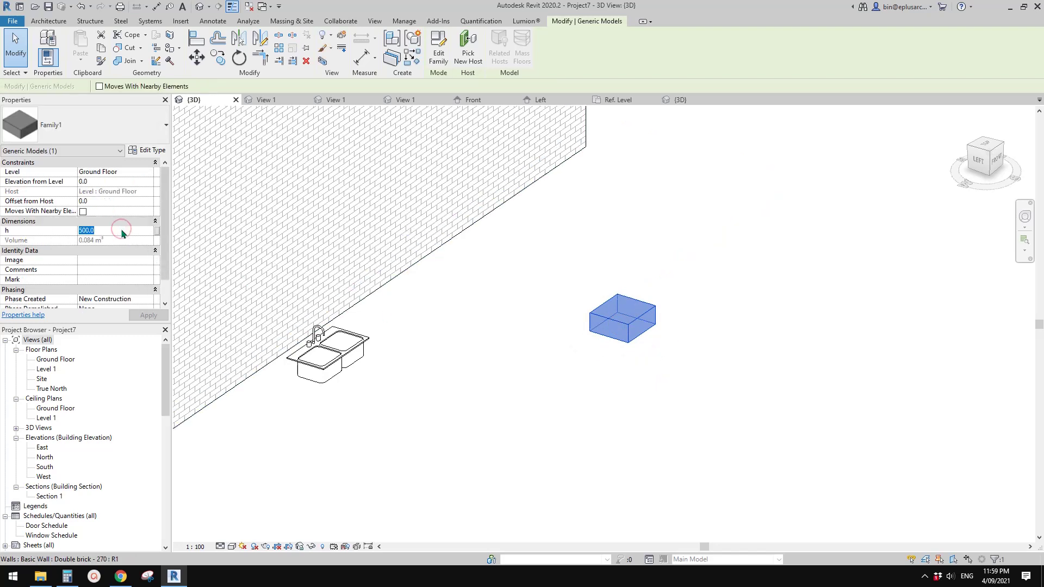
type("300")
key("Return")
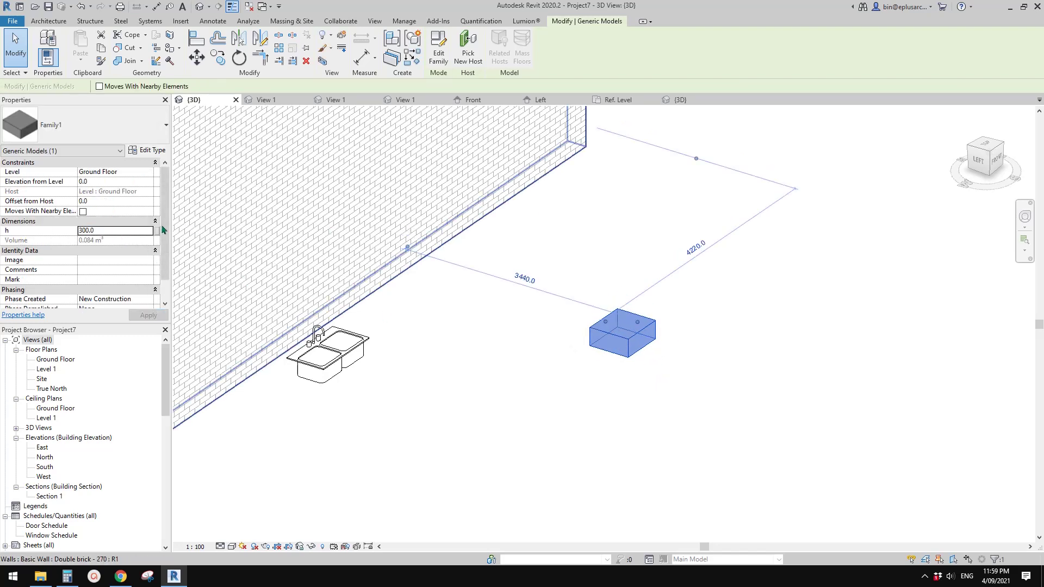
type("200")
key("Return")
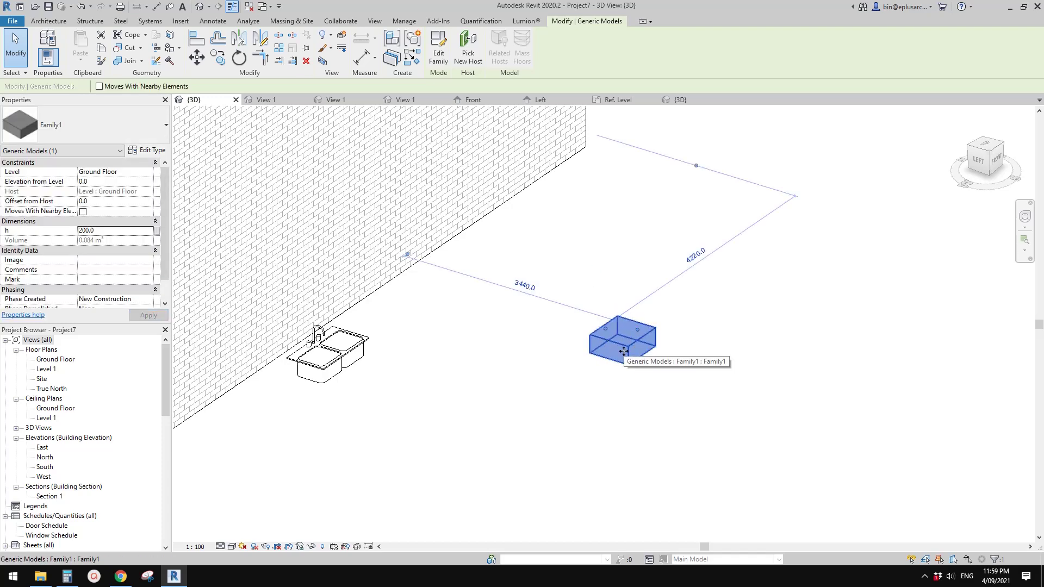
- Move the placed generic model beside the sink, about 1240 mm from the brick wall
middle_click_drag(669, 380, 602, 403, "shift")
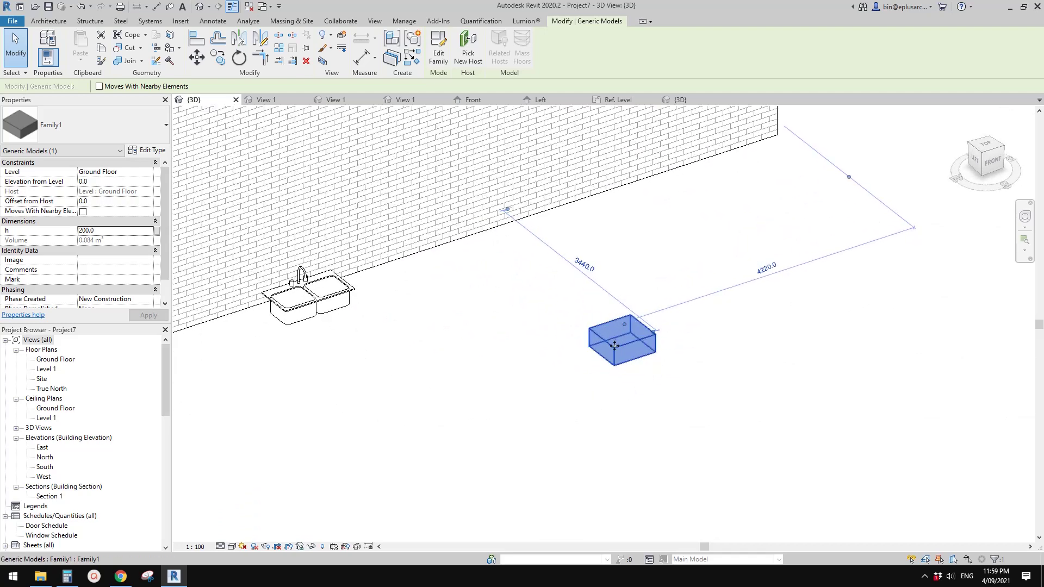
left_click_drag(621, 342, 520, 330)
left_click(538, 358)
middle_click_drag(539, 357, 784, 347)
left_click_drag(760, 321, 697, 275)
scroll(686, 296, "up", 1)
mouse_move(687, 295)
middle_mouse_down()
mouse_move(676, 310)
mouse_move(705, 326)
mouse_move(694, 344)
mouse_move(724, 345)
mouse_move(705, 354)
middle_mouse_up()
left_click(706, 327)
left_click(734, 313)
scroll(675, 312, "up", 1)
scroll(717, 349, "down", 1)
scroll(710, 352, "up", 1)
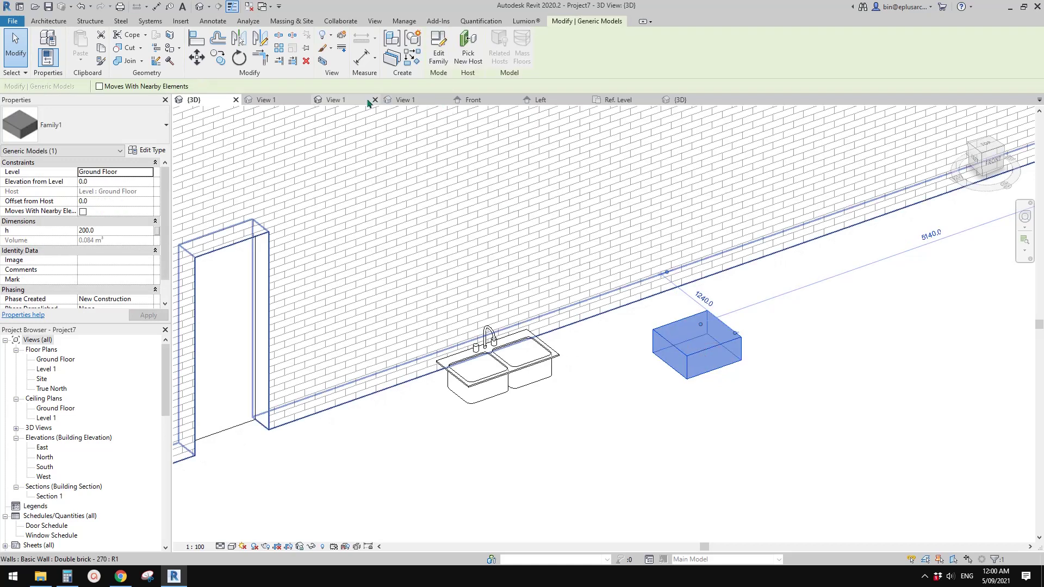
- Open the placed generic model's family for editing and check the large base extrusion's Visible setting in the Ref. Level plan
left_click(438, 52)
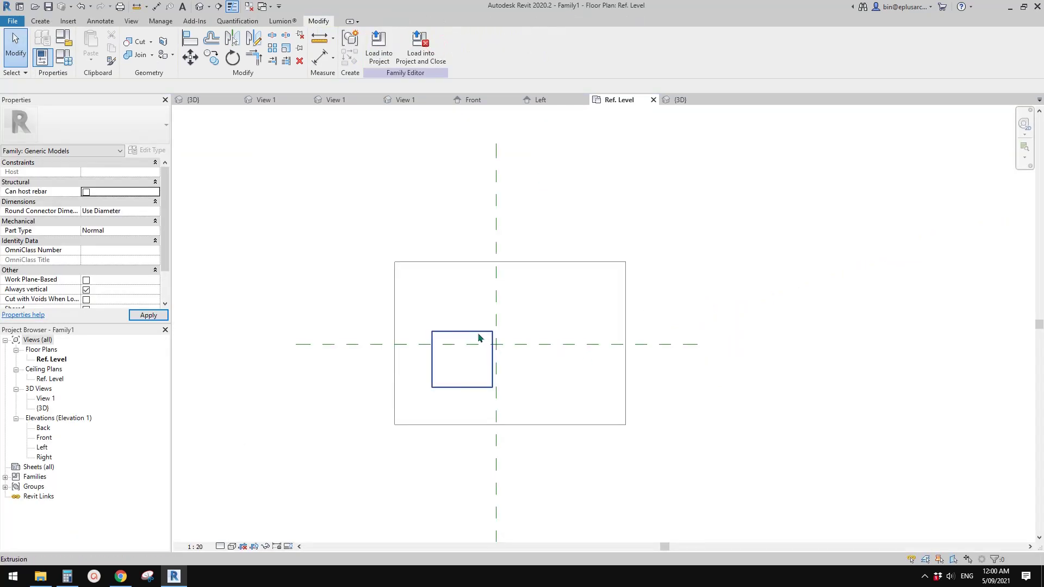
left_click(477, 331)
key("Escape")
left_click(452, 261)
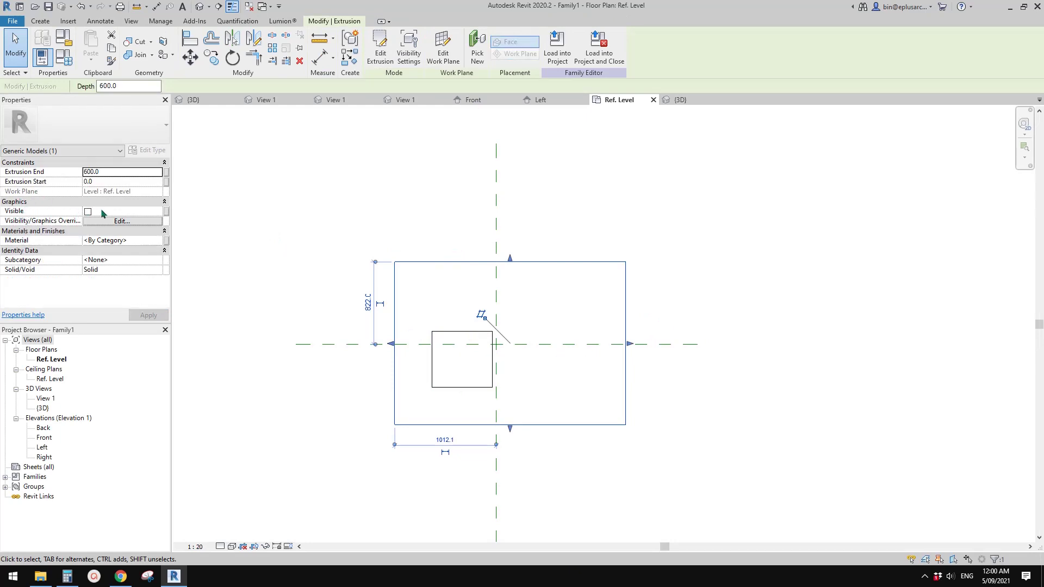
middle_click_drag(339, 204, 308, 219)
scroll(359, 198, "up", 1)
left_click(299, 213)
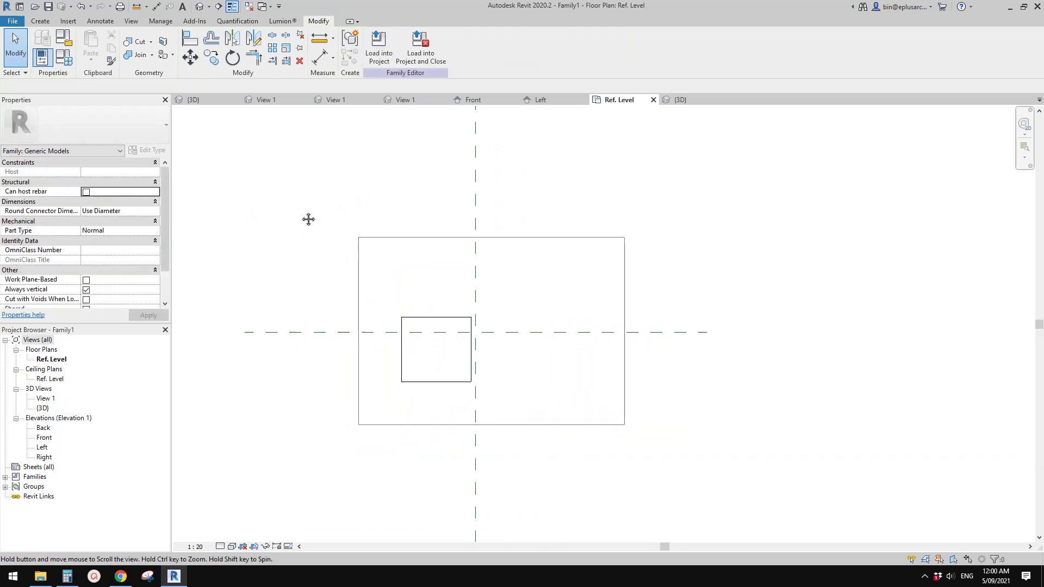